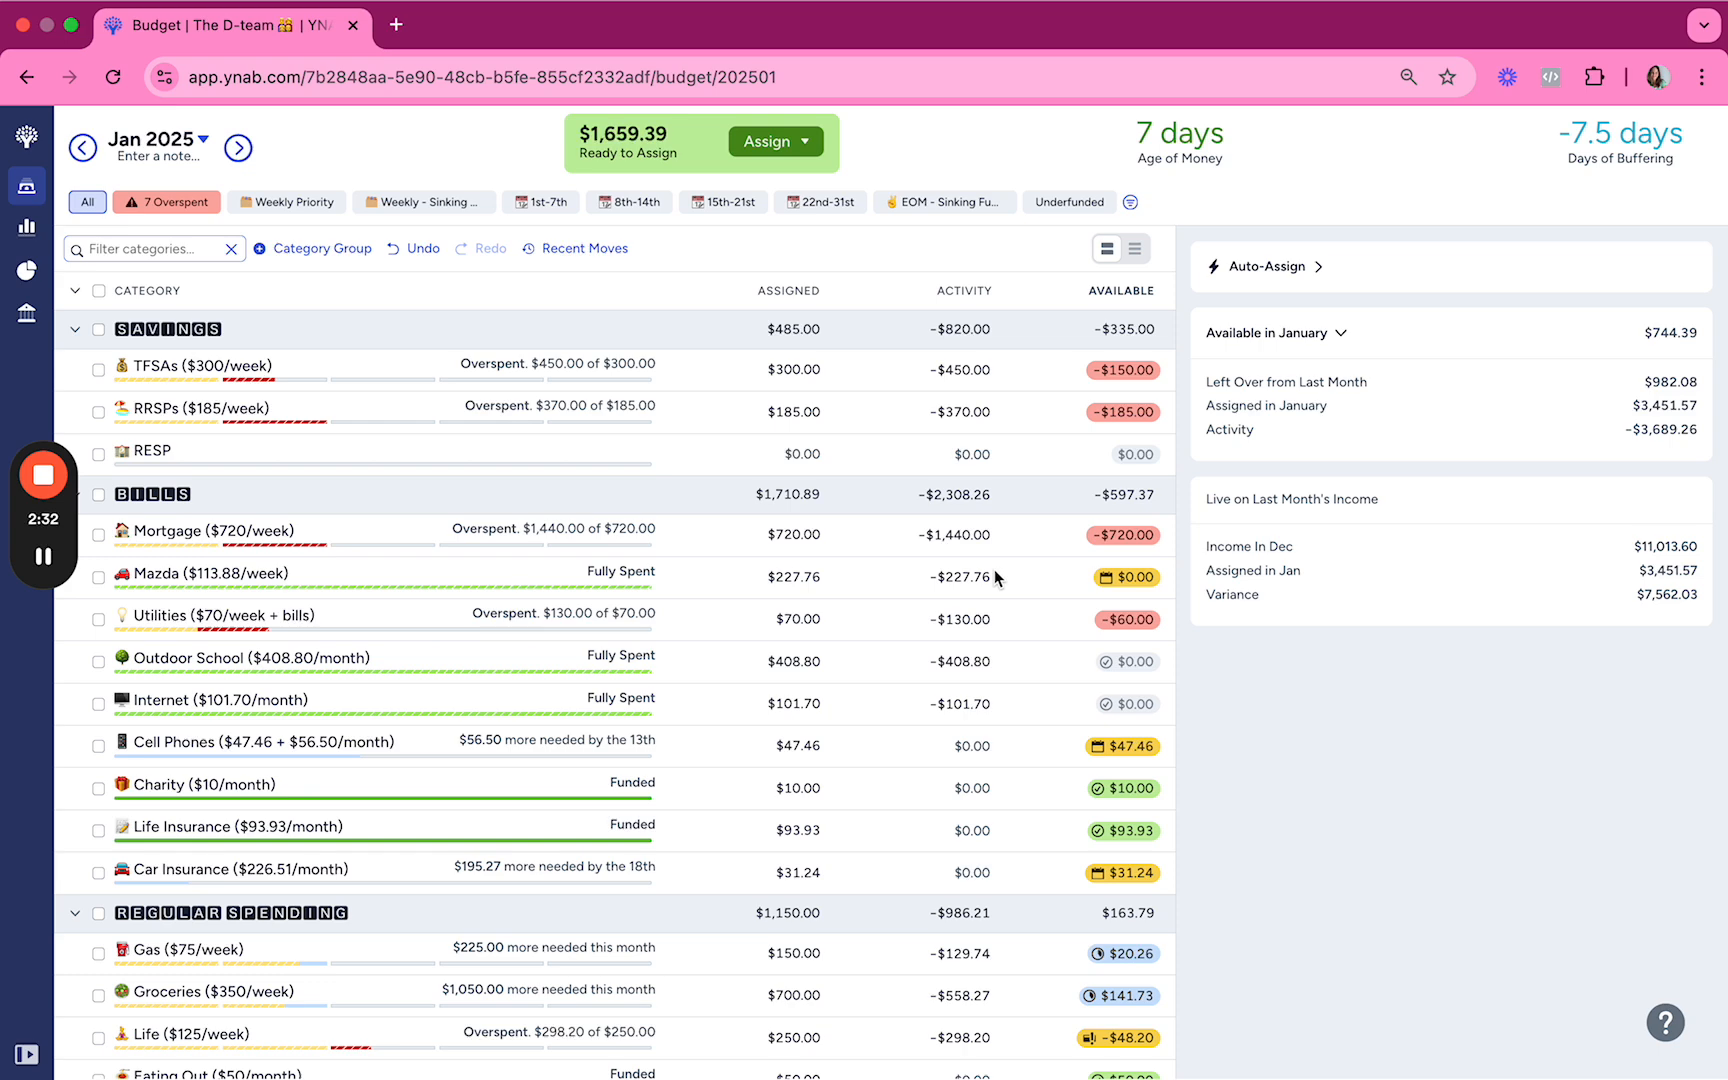
Step: Filter the January budget to overspent categories and examine them, including those in the collapsed Holding group
left_click(137, 203)
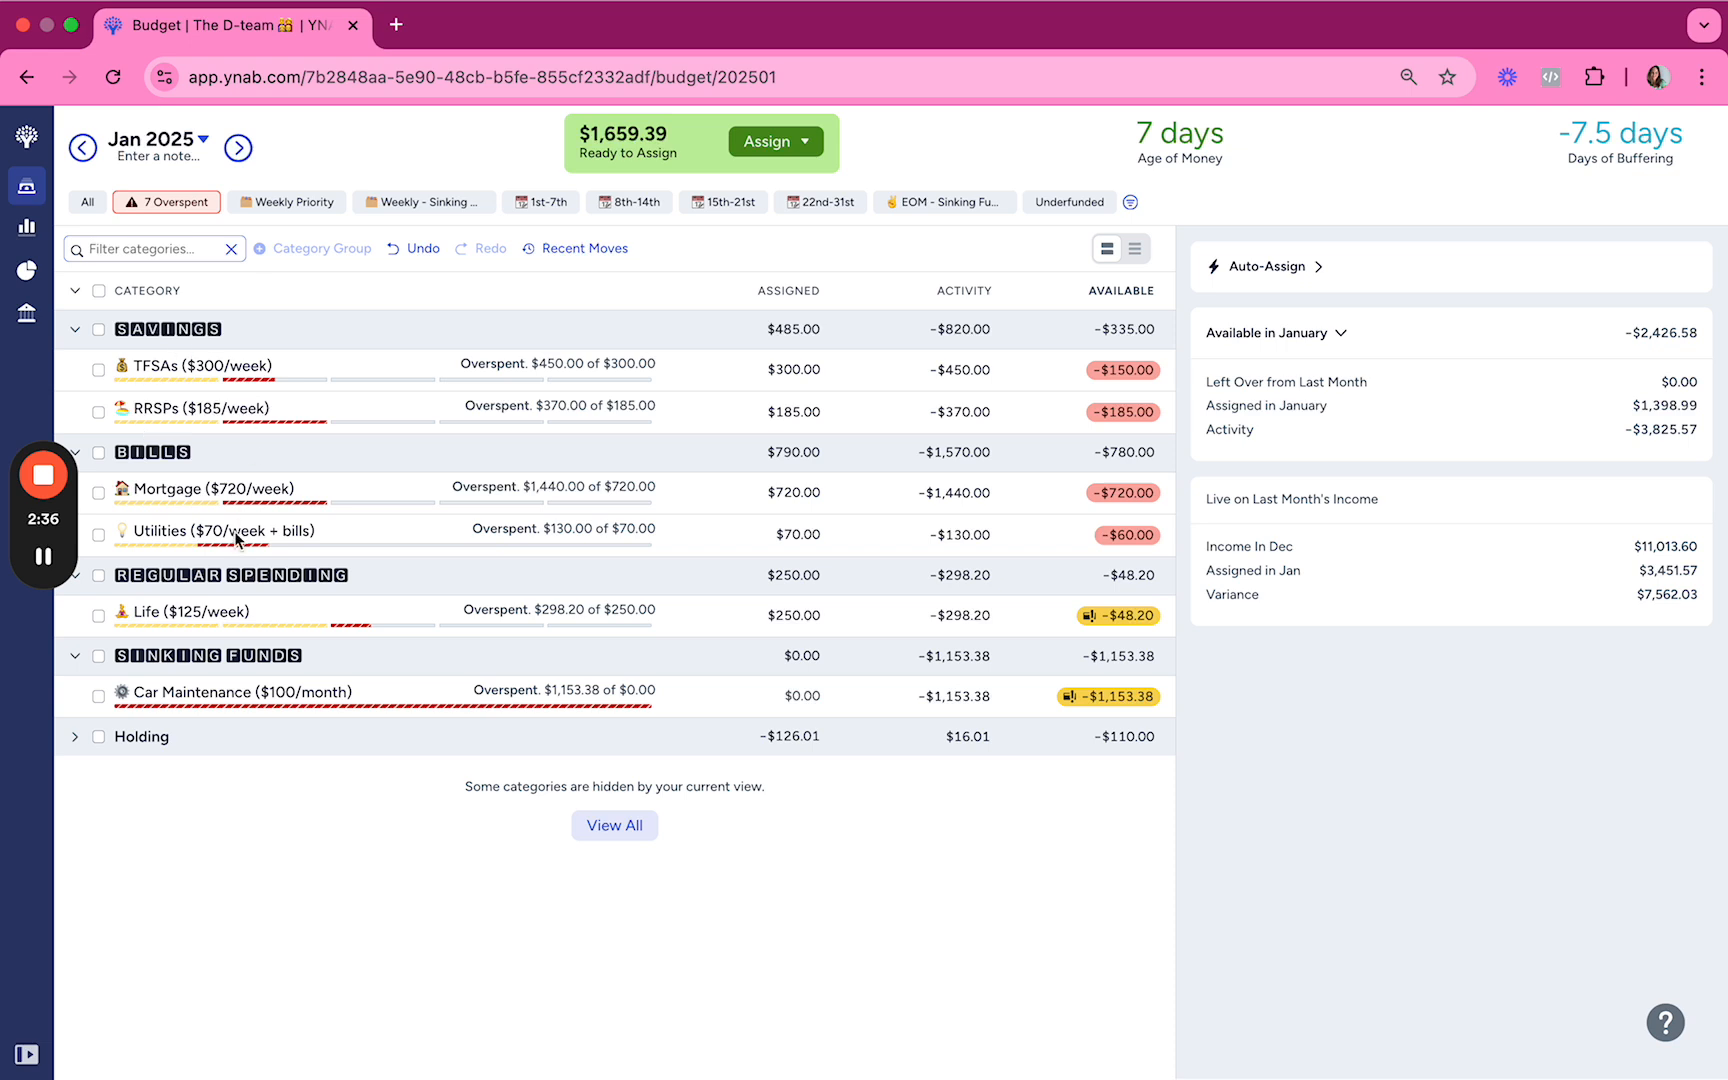
mouse_move(234, 531)
mouse_move(196, 616)
left_click(73, 737)
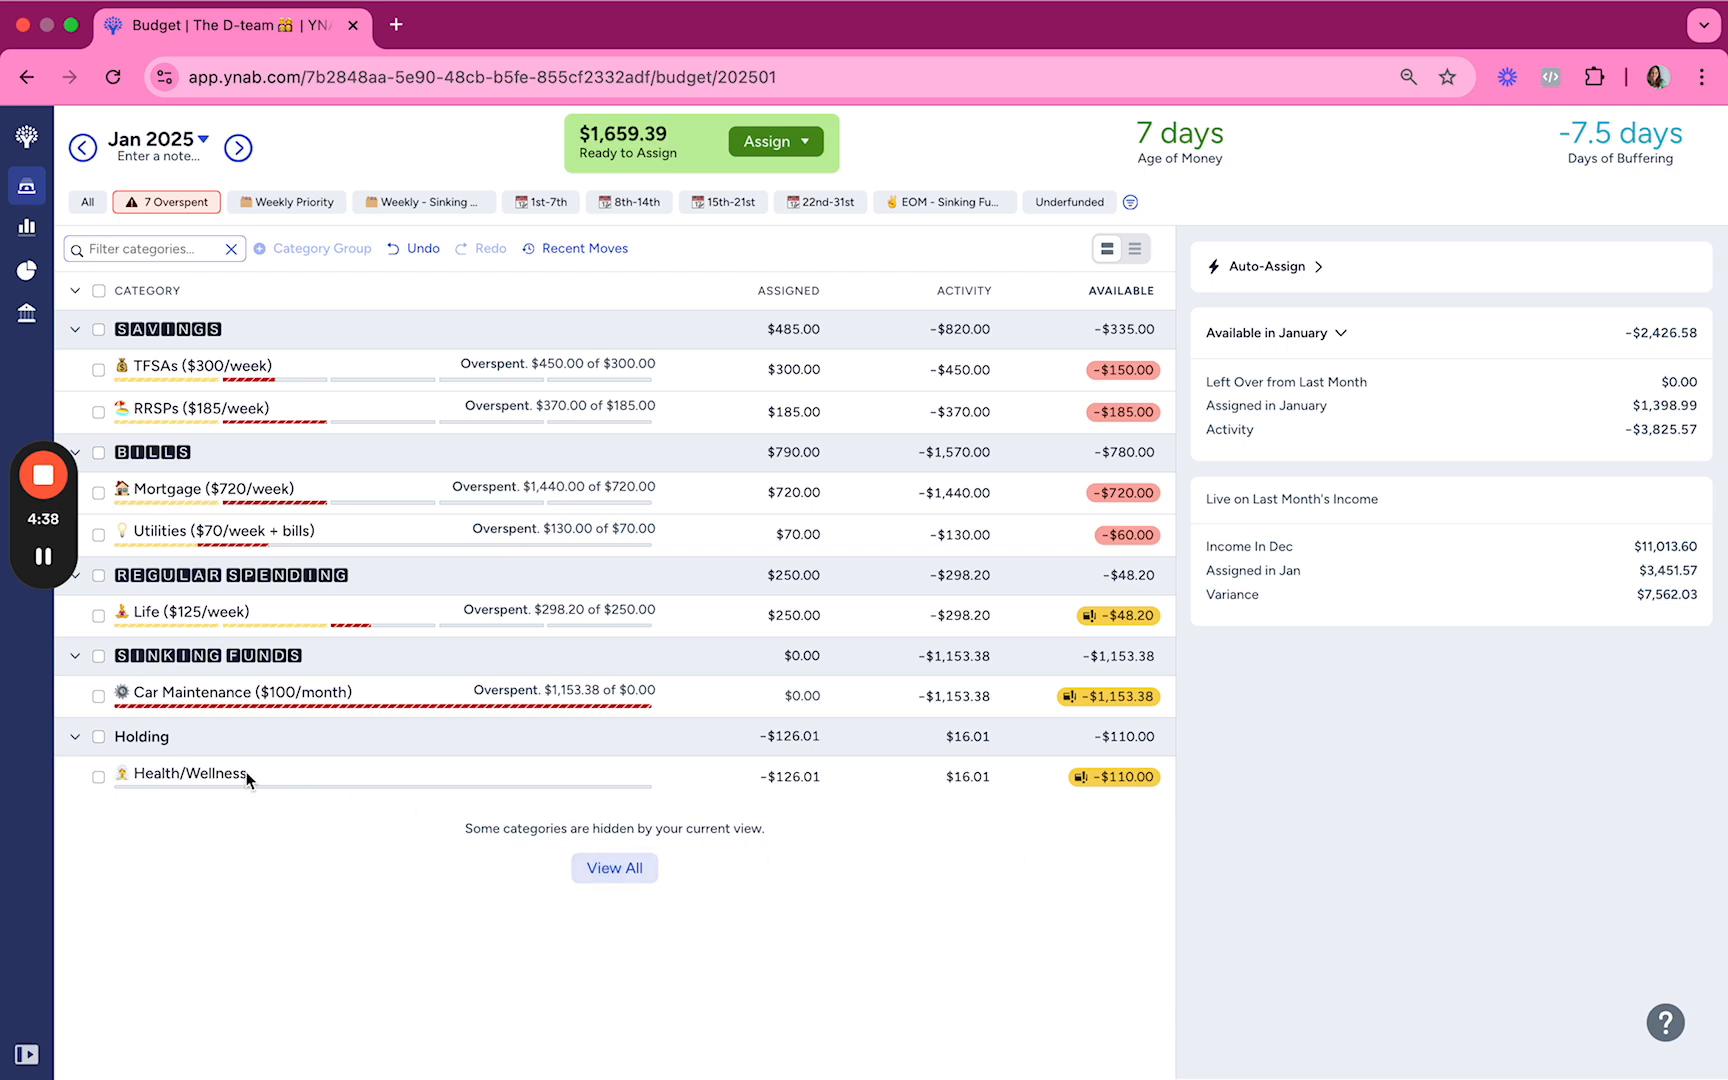
left_click(75, 736)
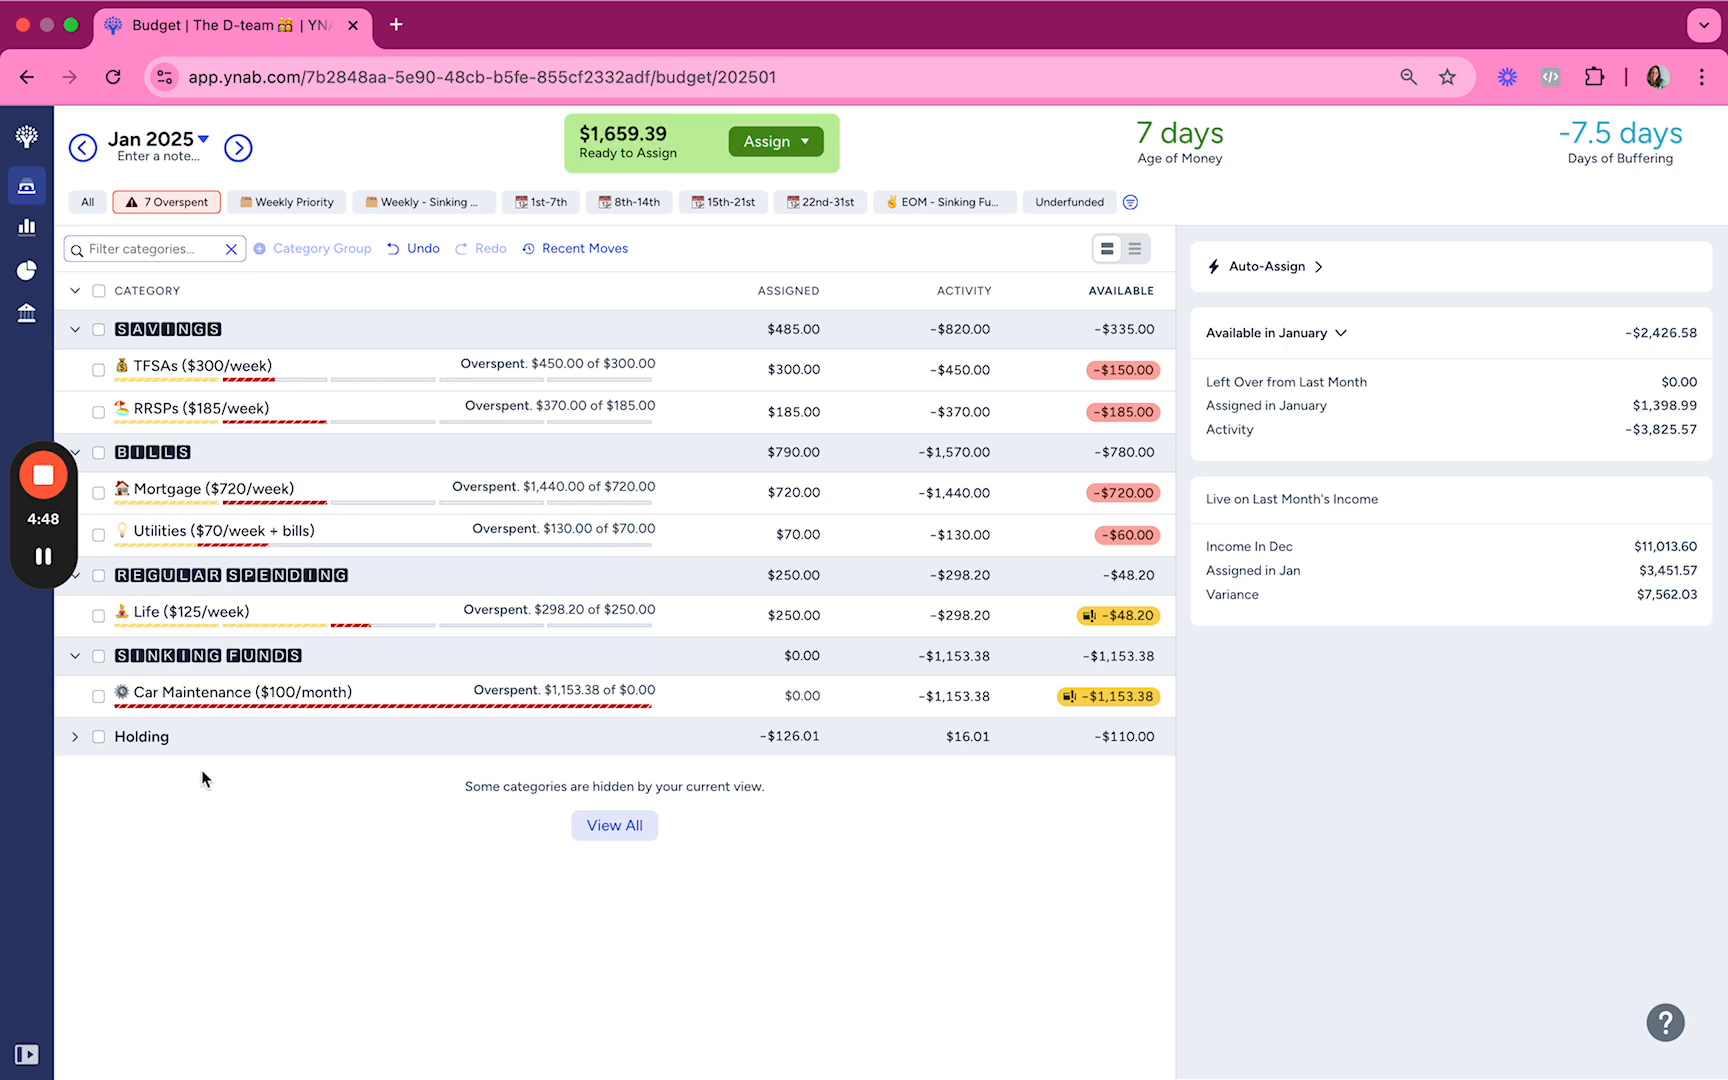
Step: In the Weekly Priority view, add $300 to the amount assigned to TFSAs
left_click(290, 203)
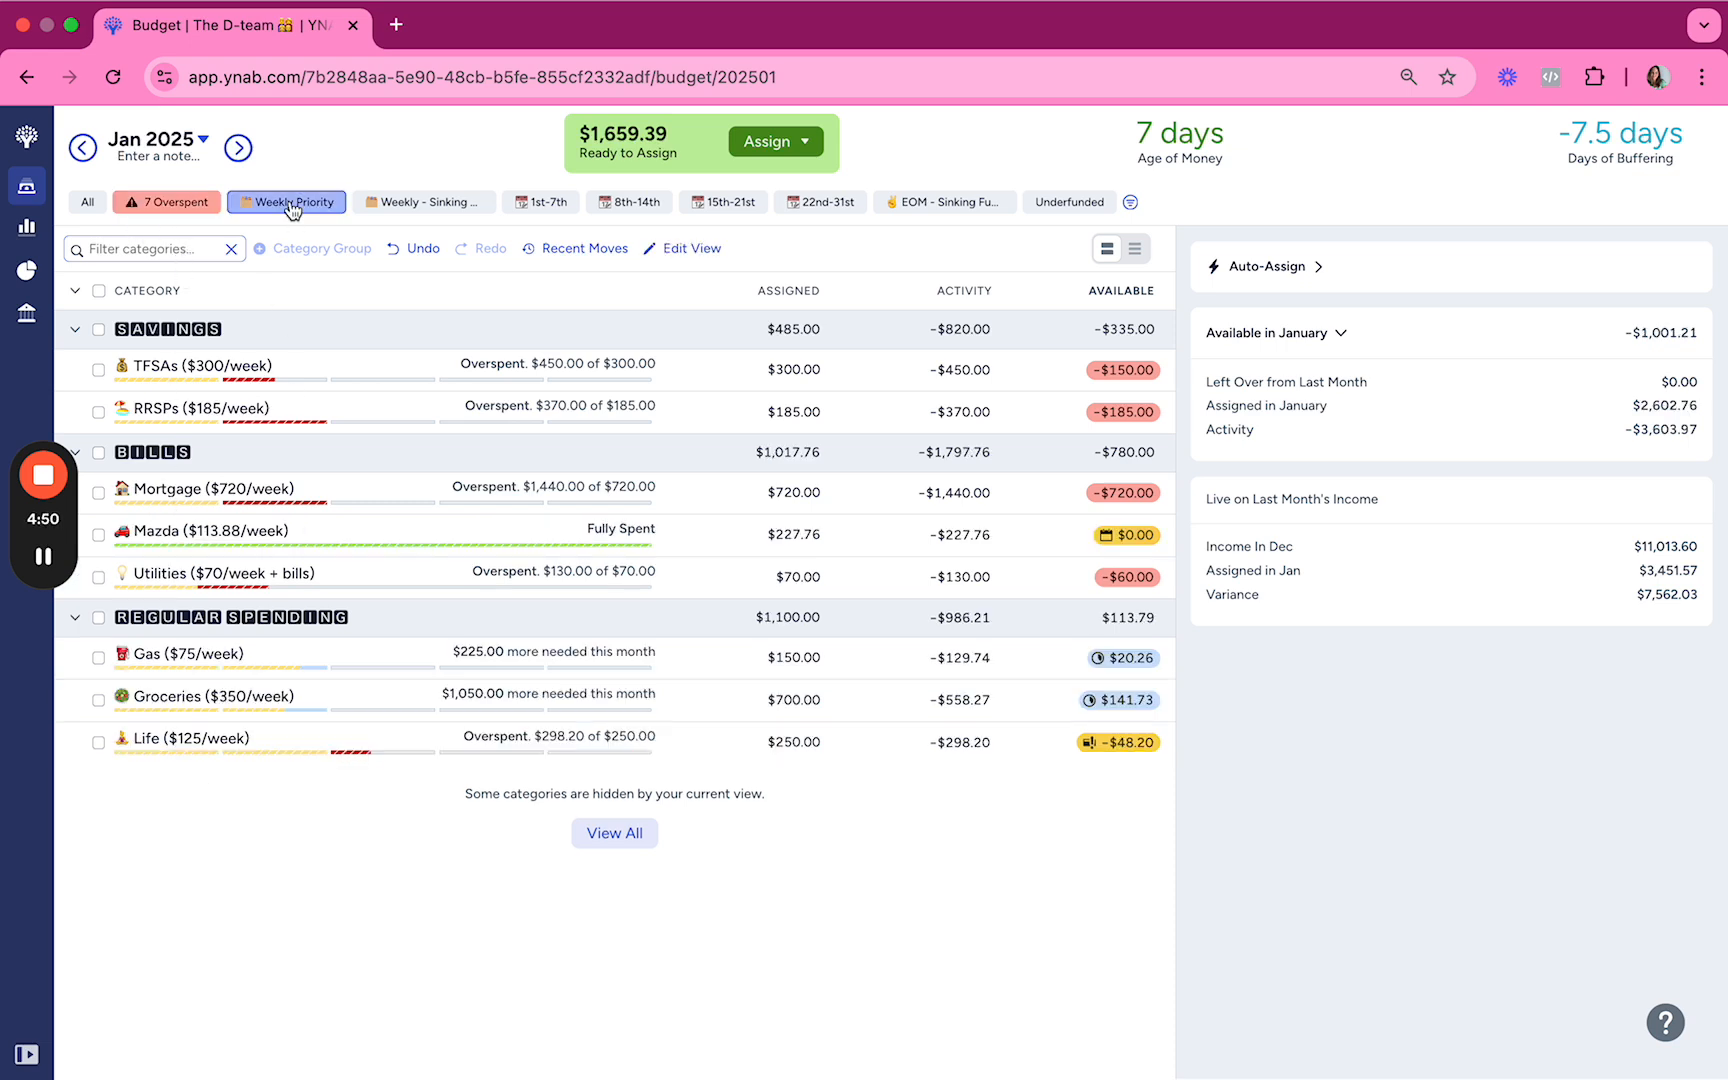
left_click(776, 372)
type("+")
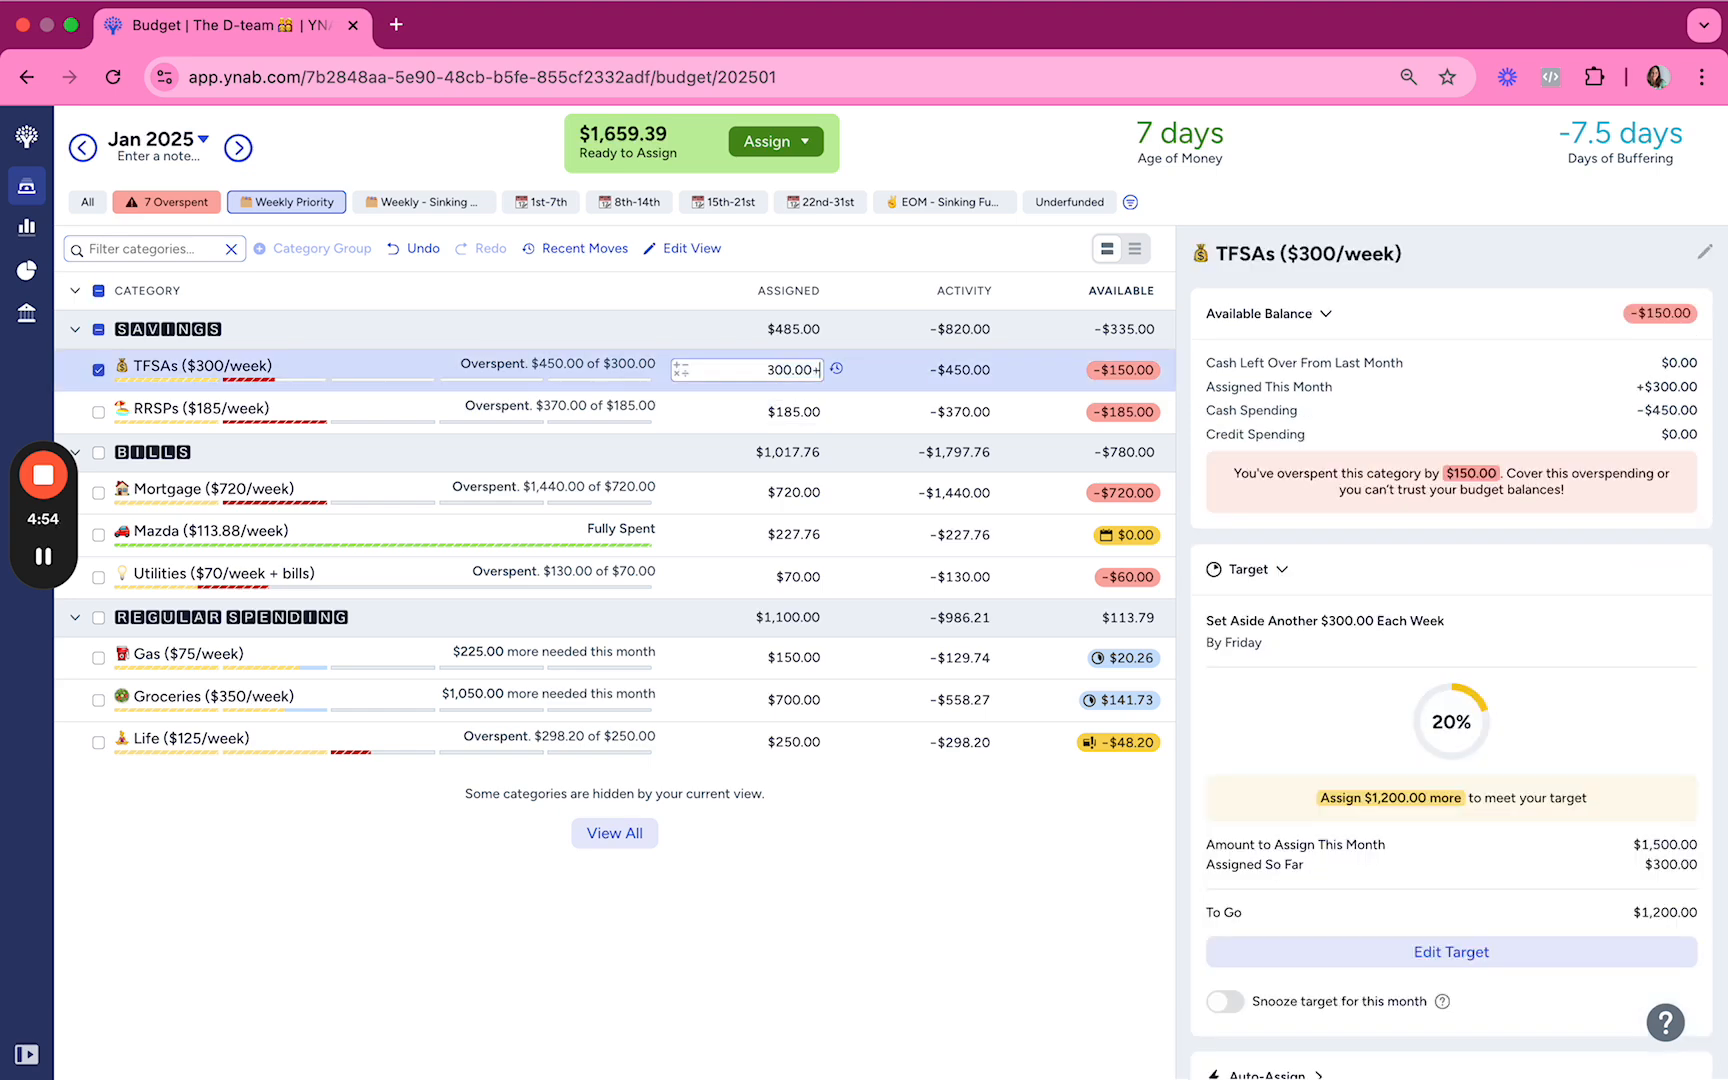
type("300")
key("Return")
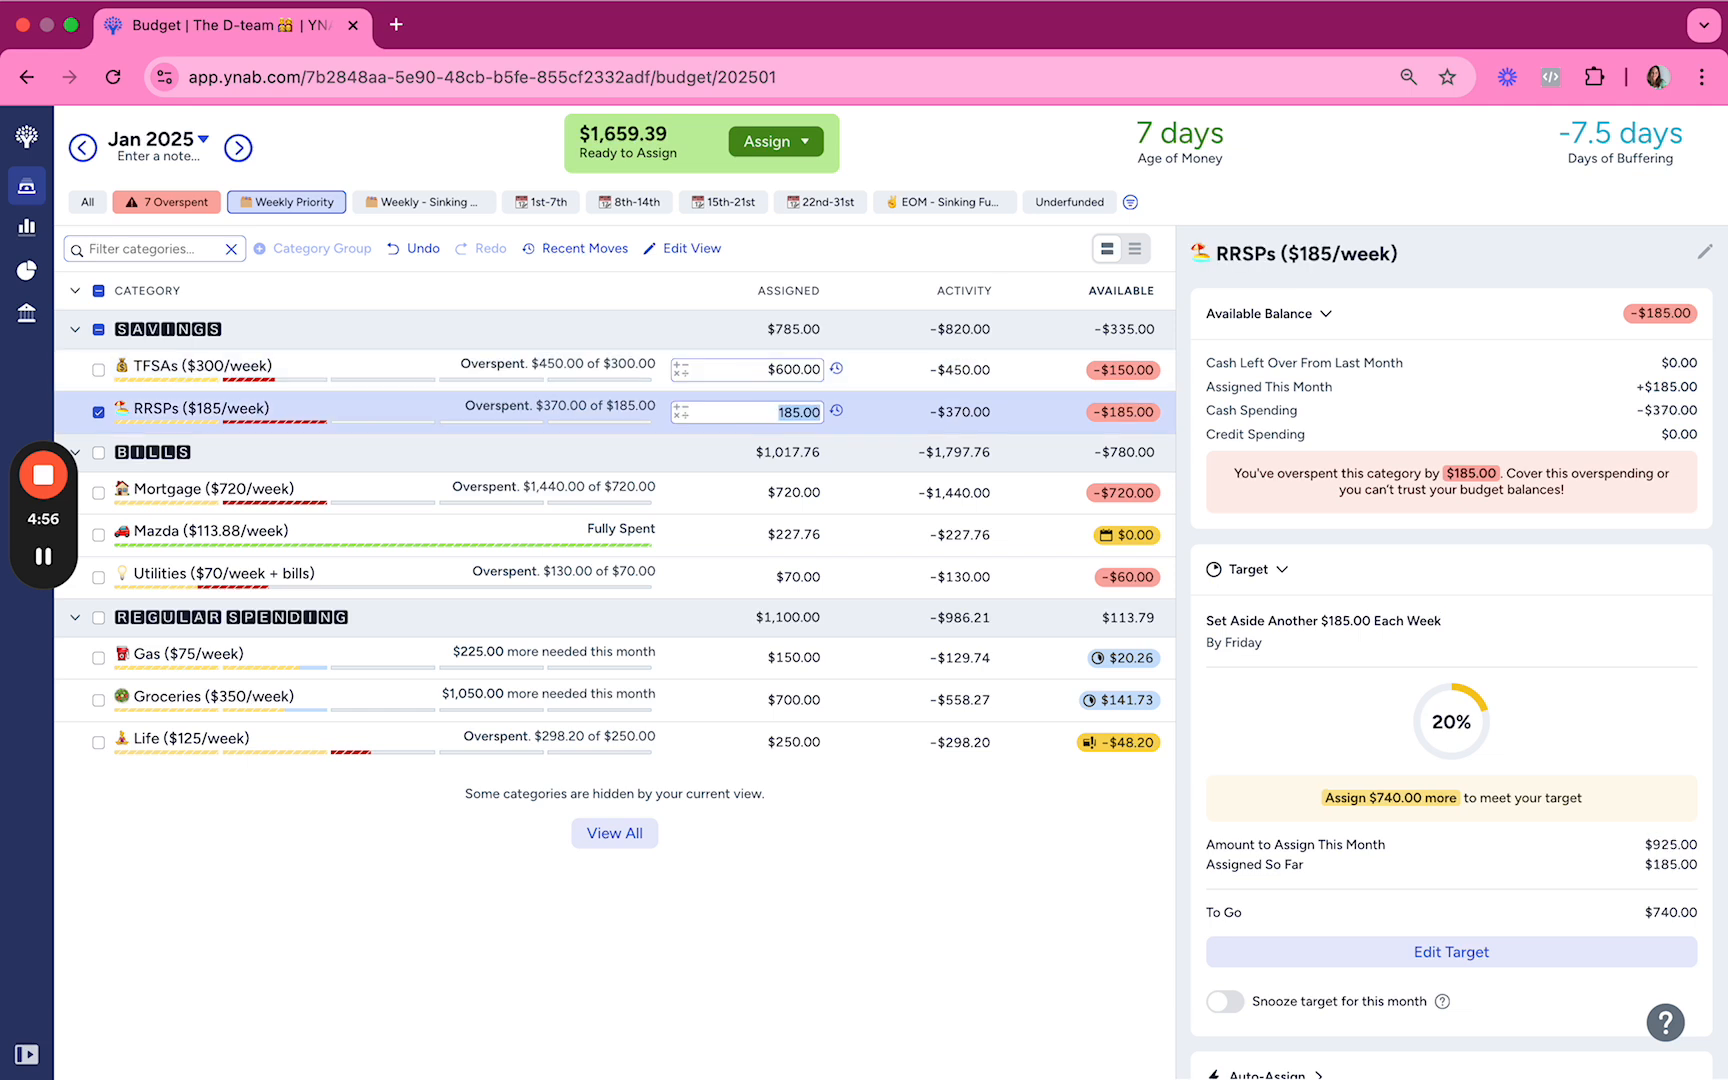
Step: Add $185 to the amount assigned to RRSPs
type("+185")
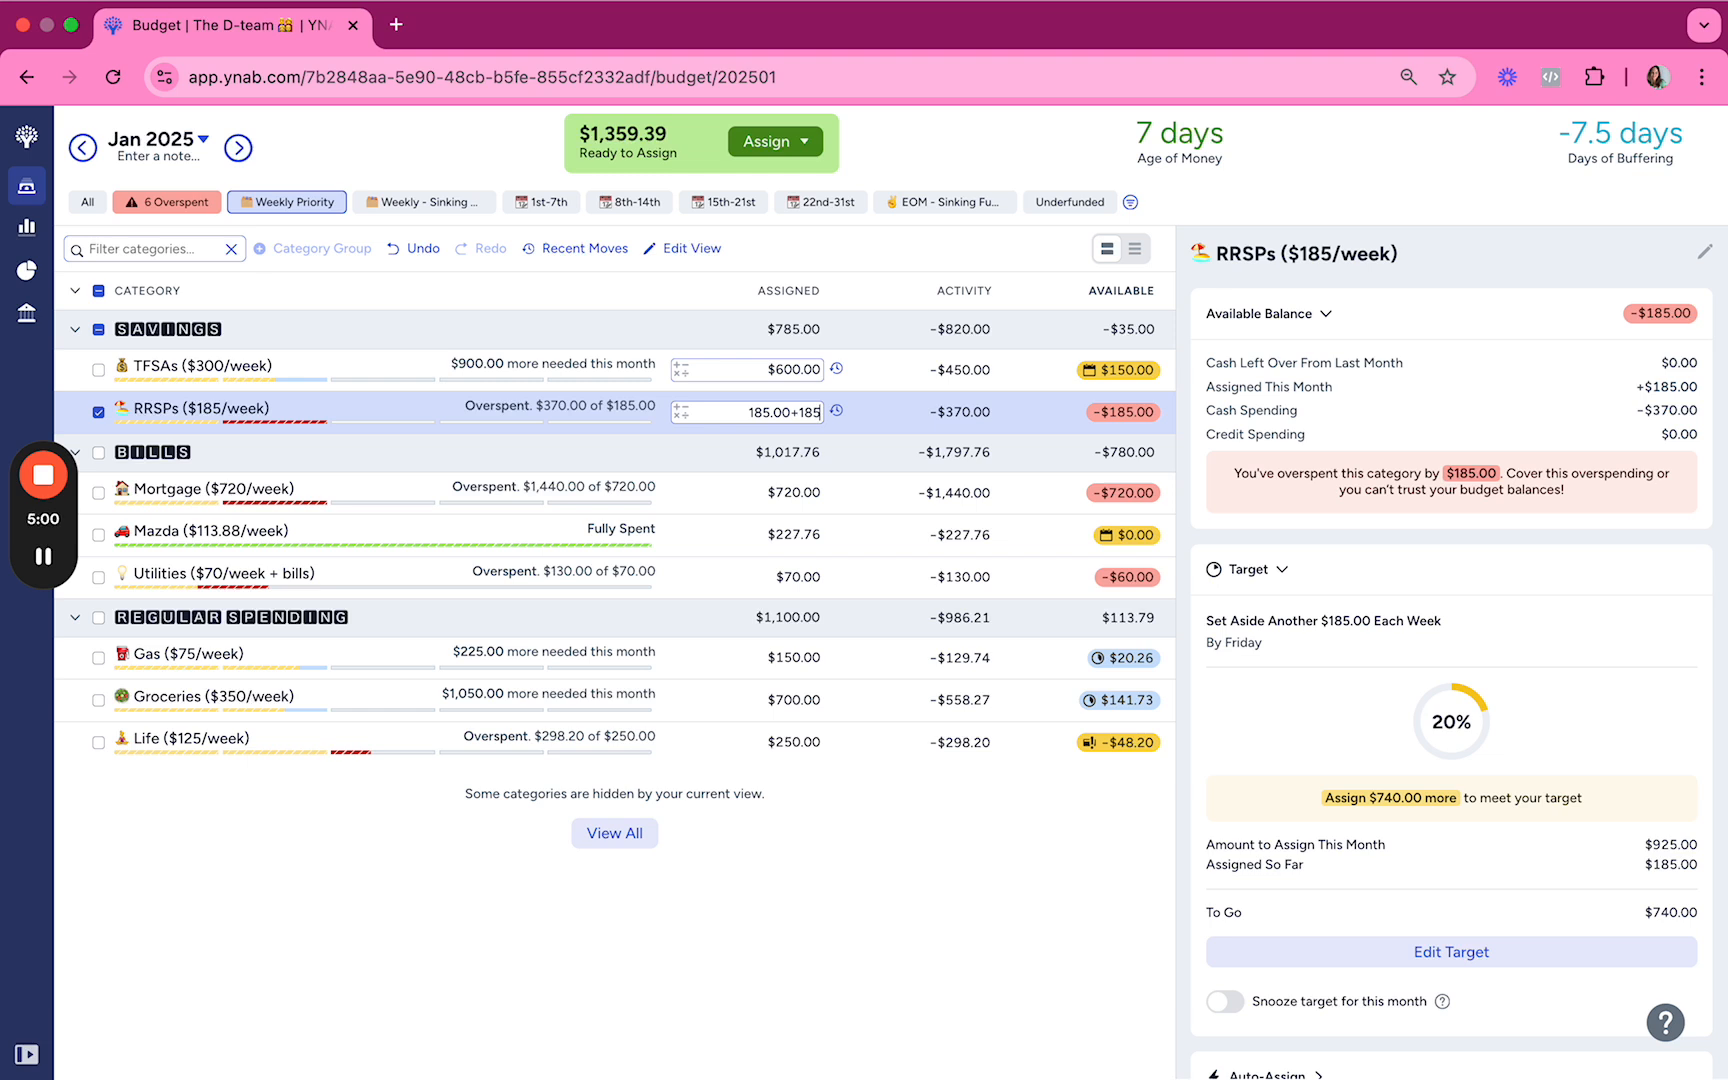
key("shift+Return")
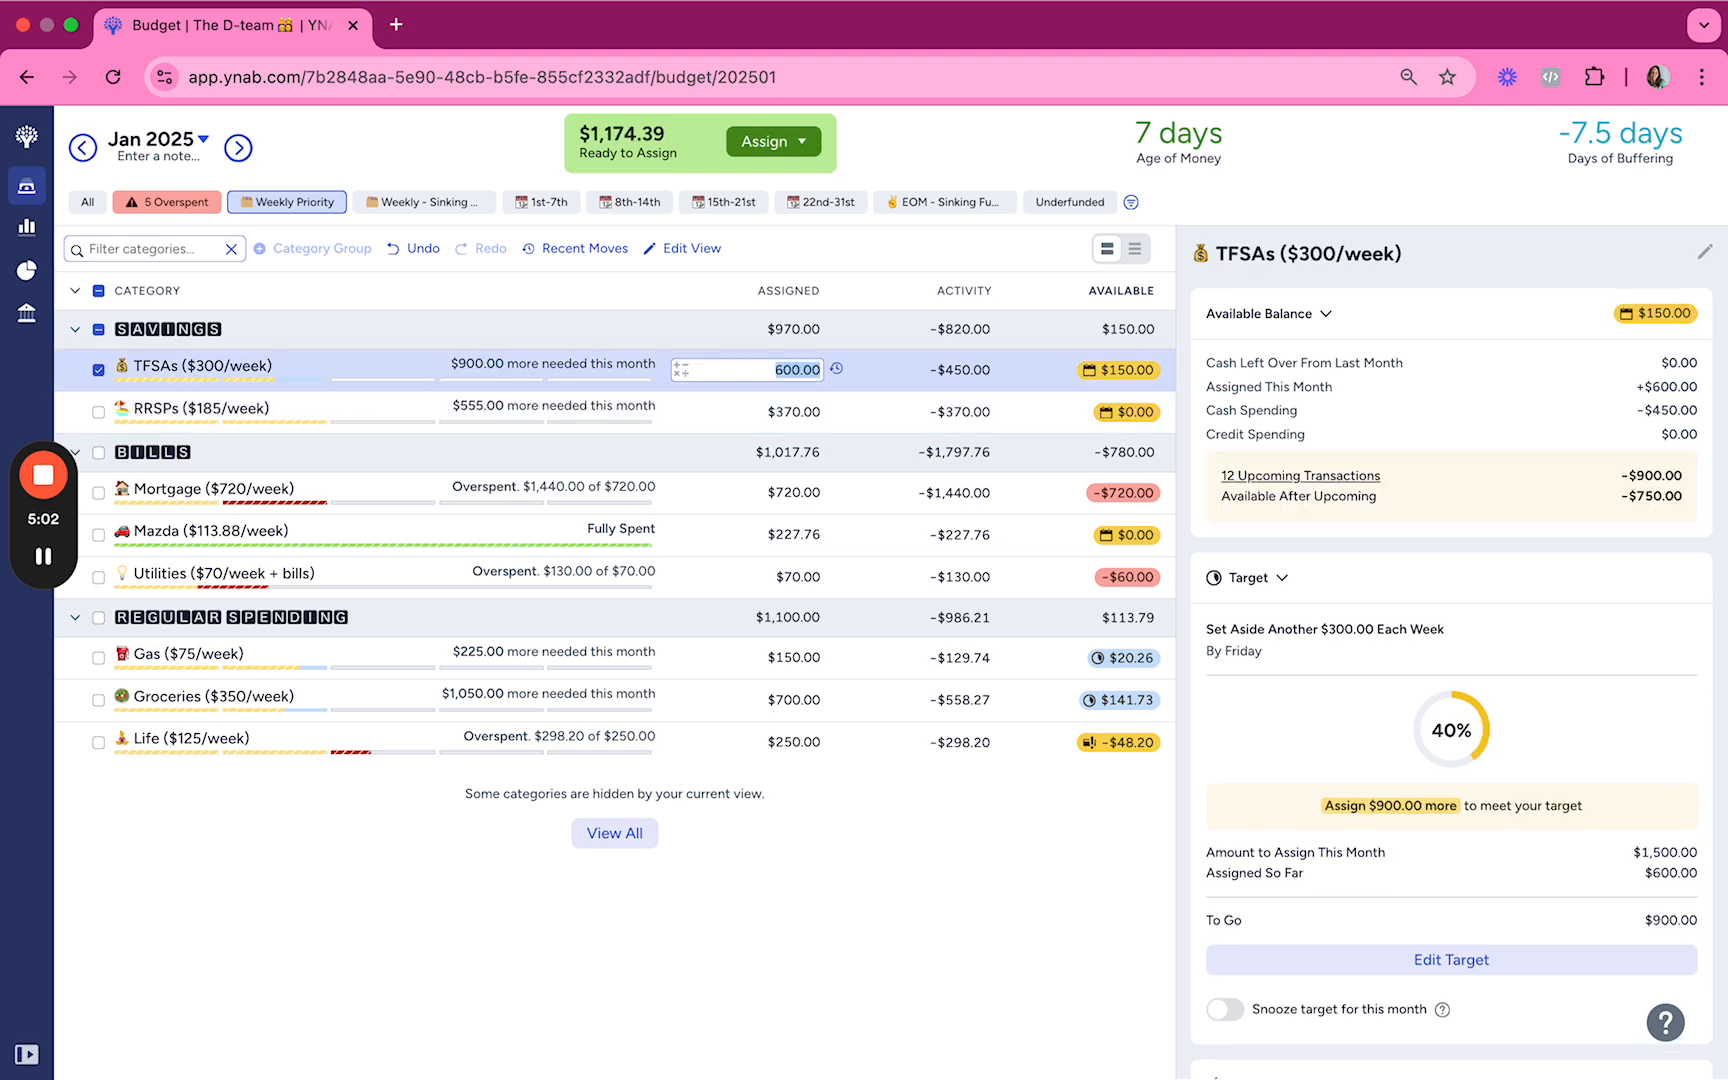
key("Return")
key("shift+Return")
key("Return")
key("shift+Return")
key("Tab")
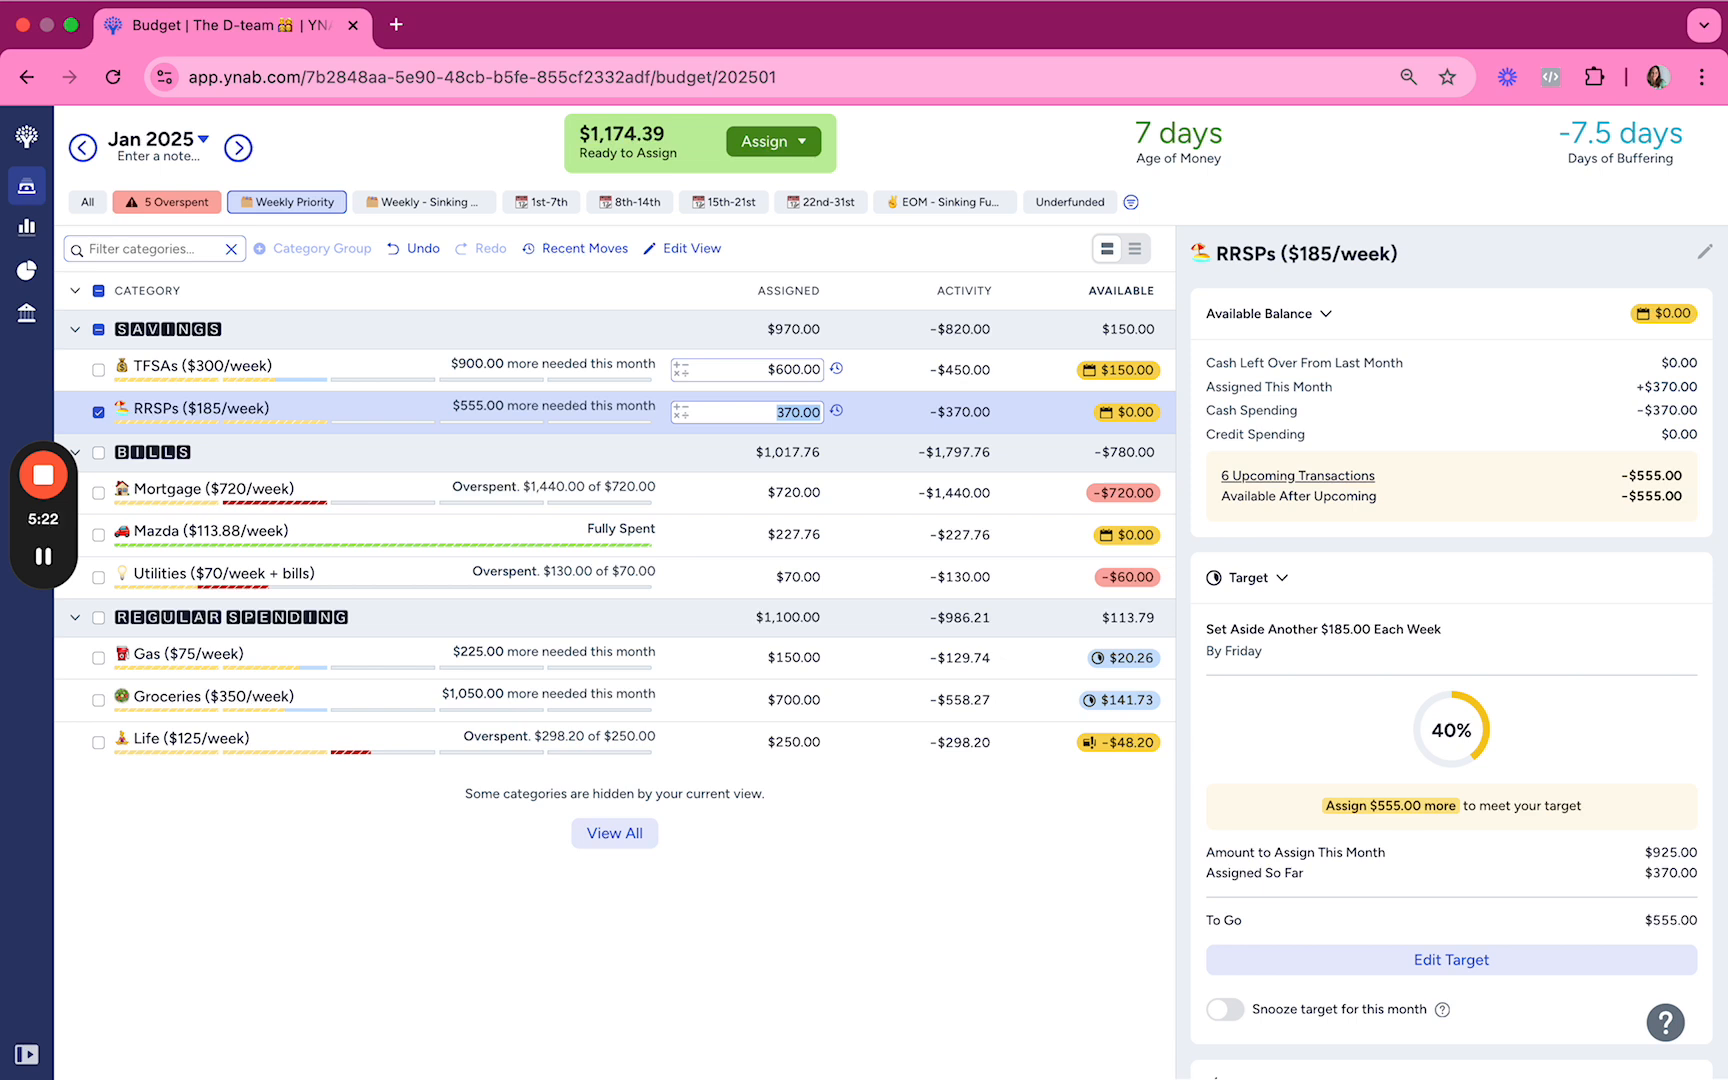
key("Down")
key("Up")
Step: Add $720 to the amount assigned to Mortgage
key("Down")
key("Tab")
key("Right")
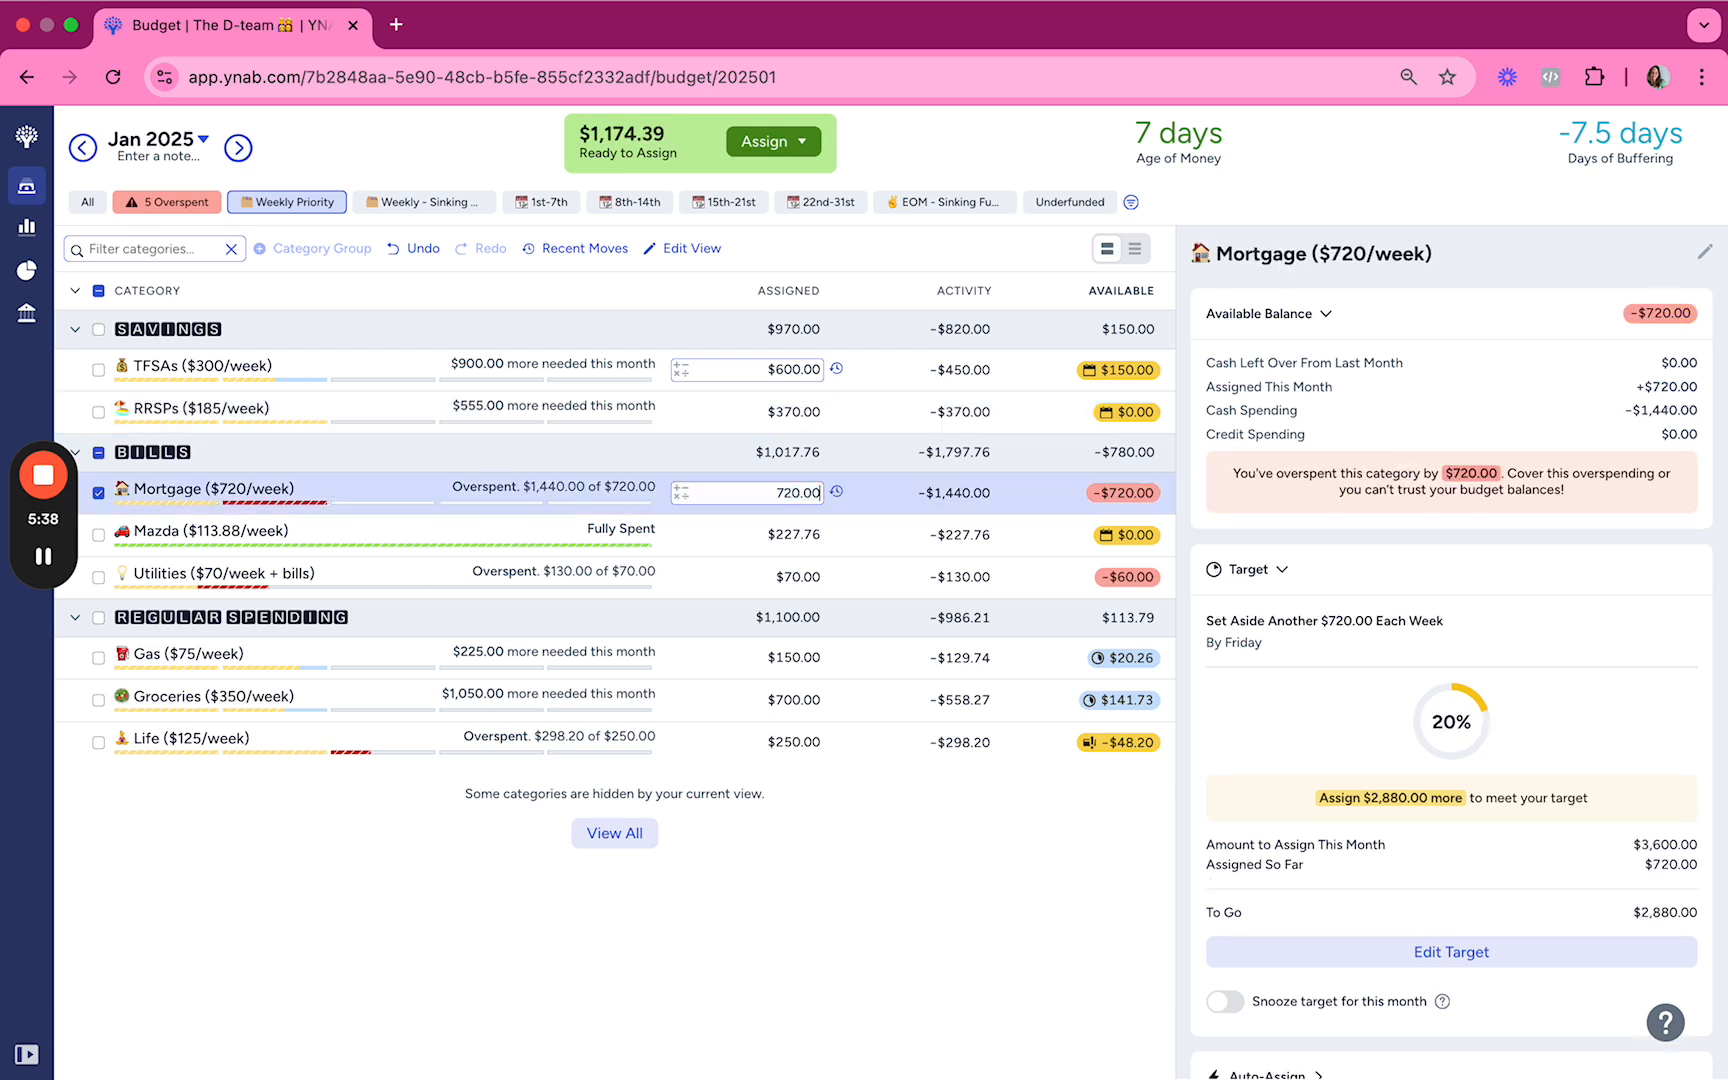
type("+720")
key("Return")
Step: Add $113.88 to the amount assigned to Mazda
key("Right")
type("+113.98")
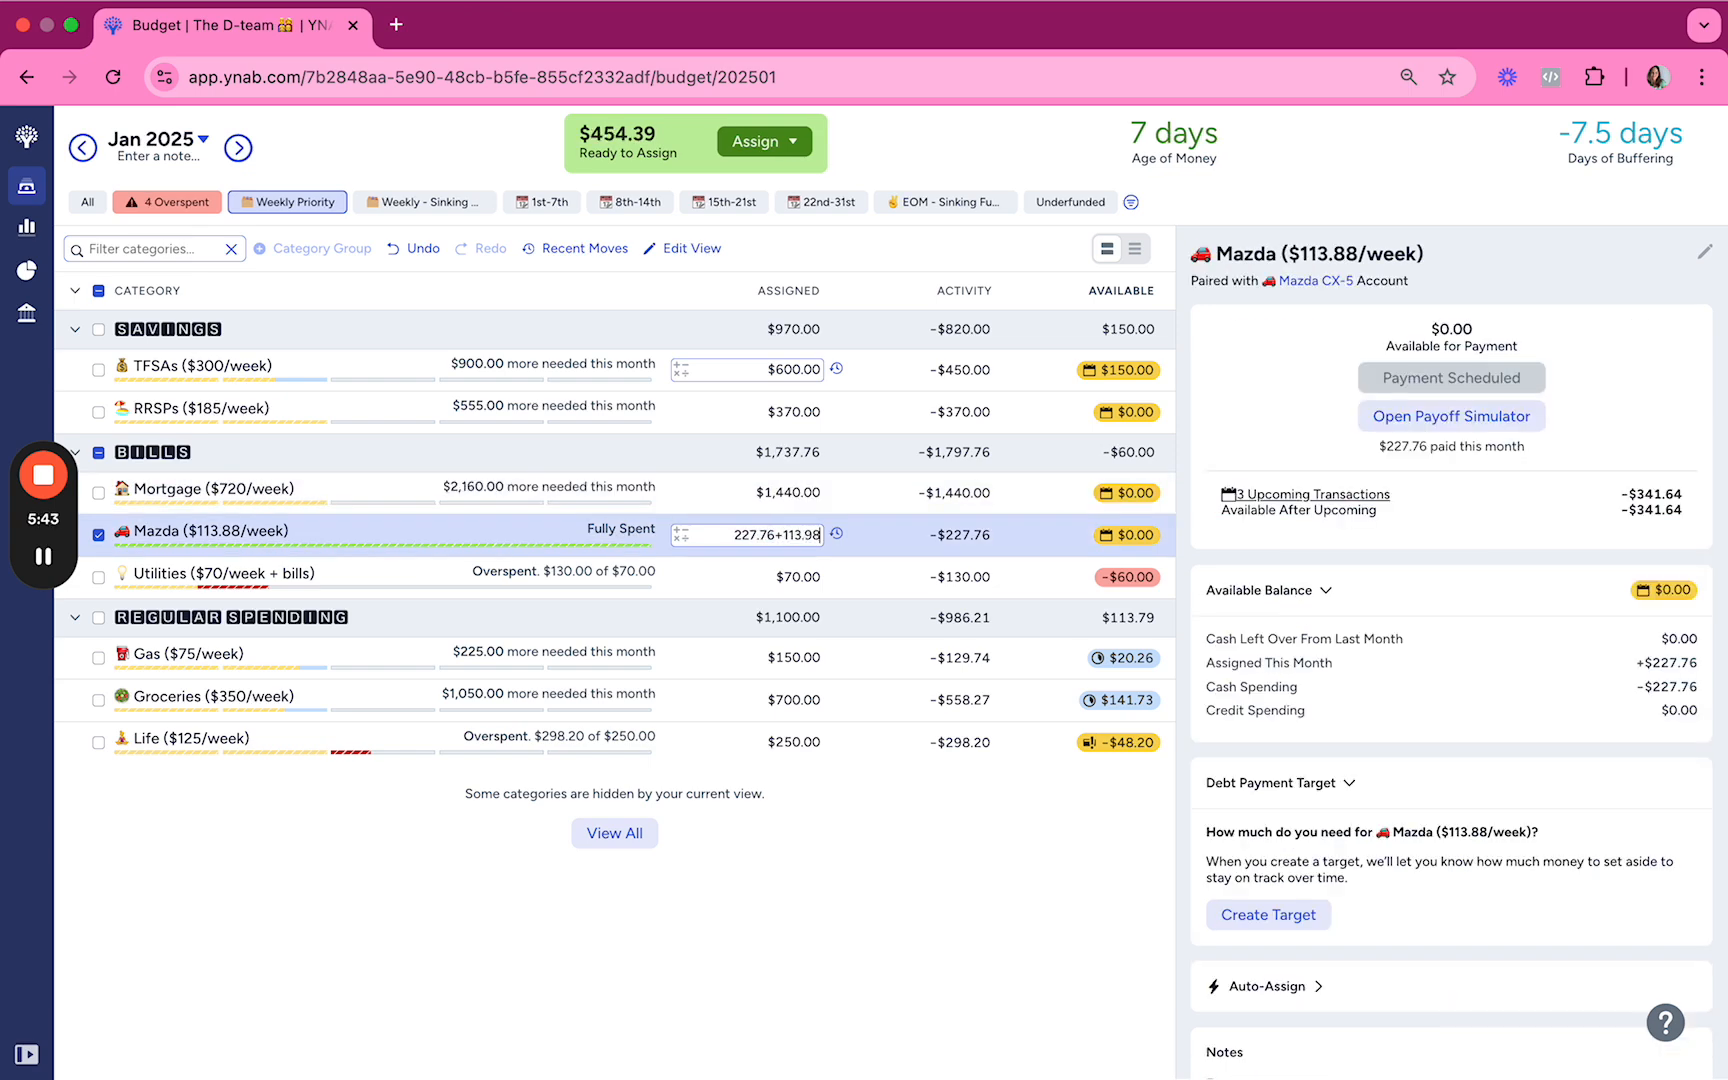
key("BackSpace")
key("BackSpace")
type("88")
key("Return")
Step: Add $60 to the amount assigned to Utilities to cover its overspending
key("Right")
type("+60")
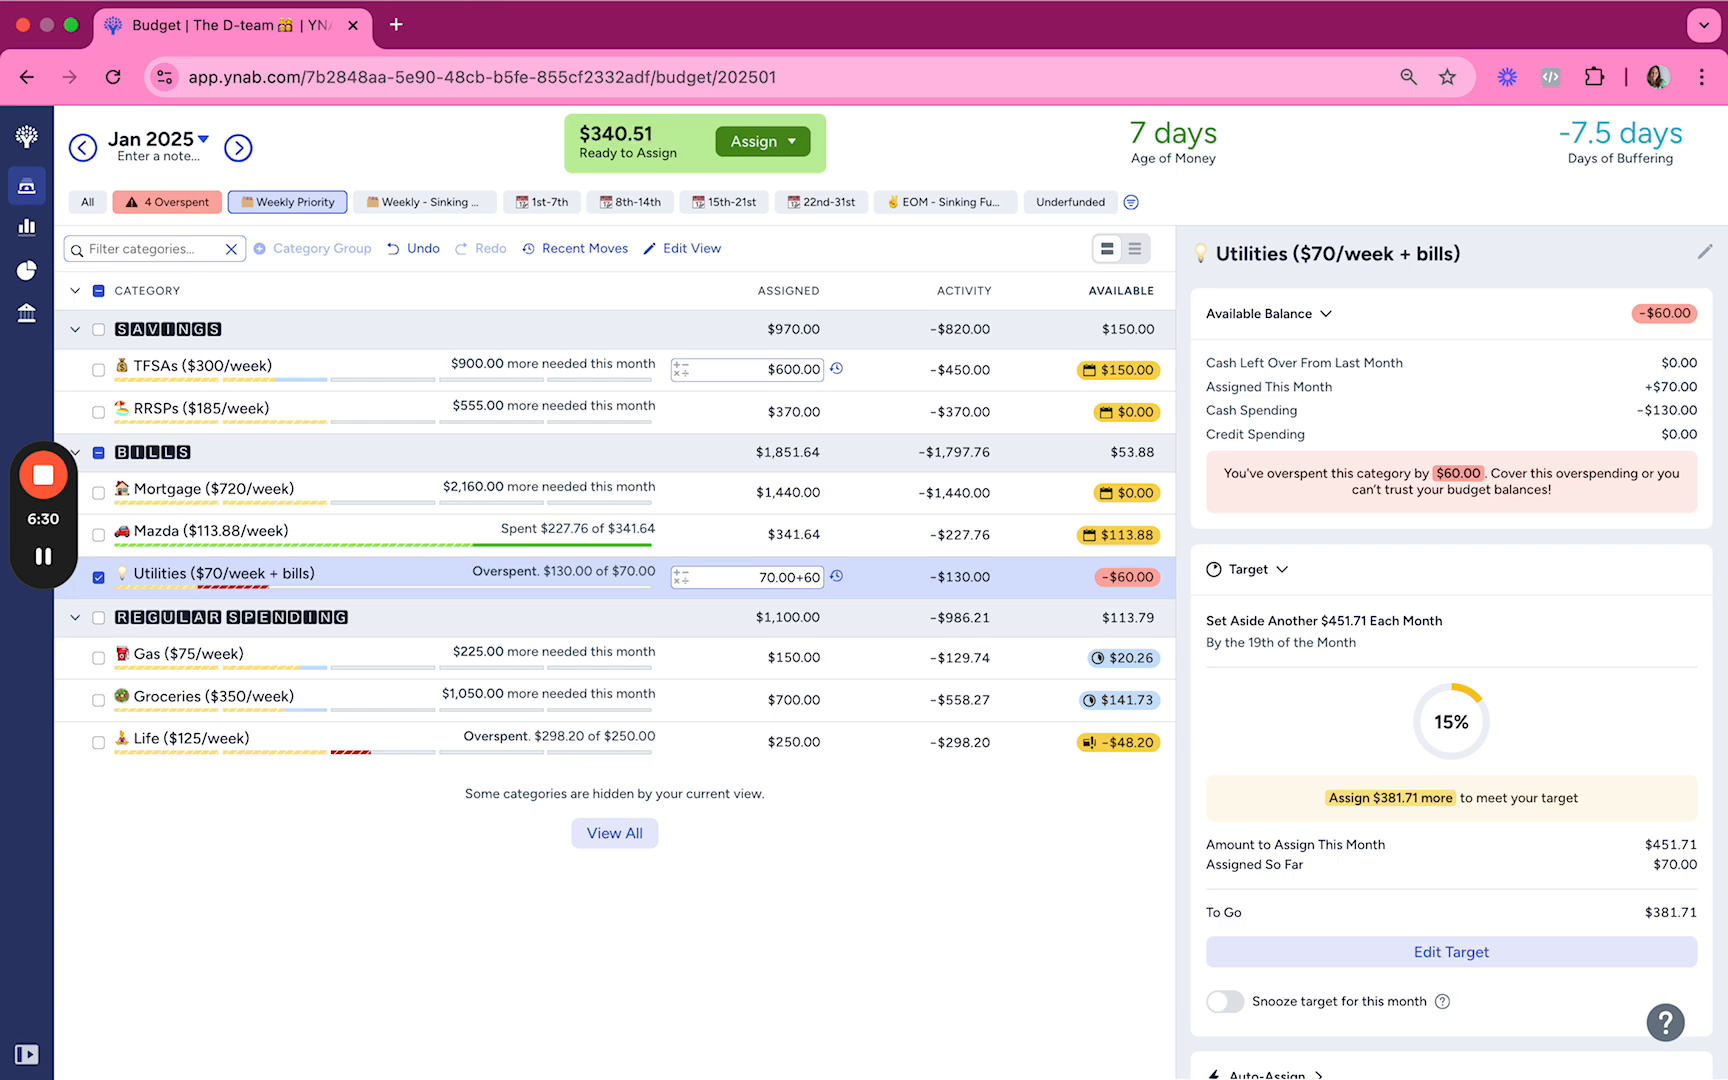
key("Return")
Step: Add $75 to the amount assigned to Gas
key("Right")
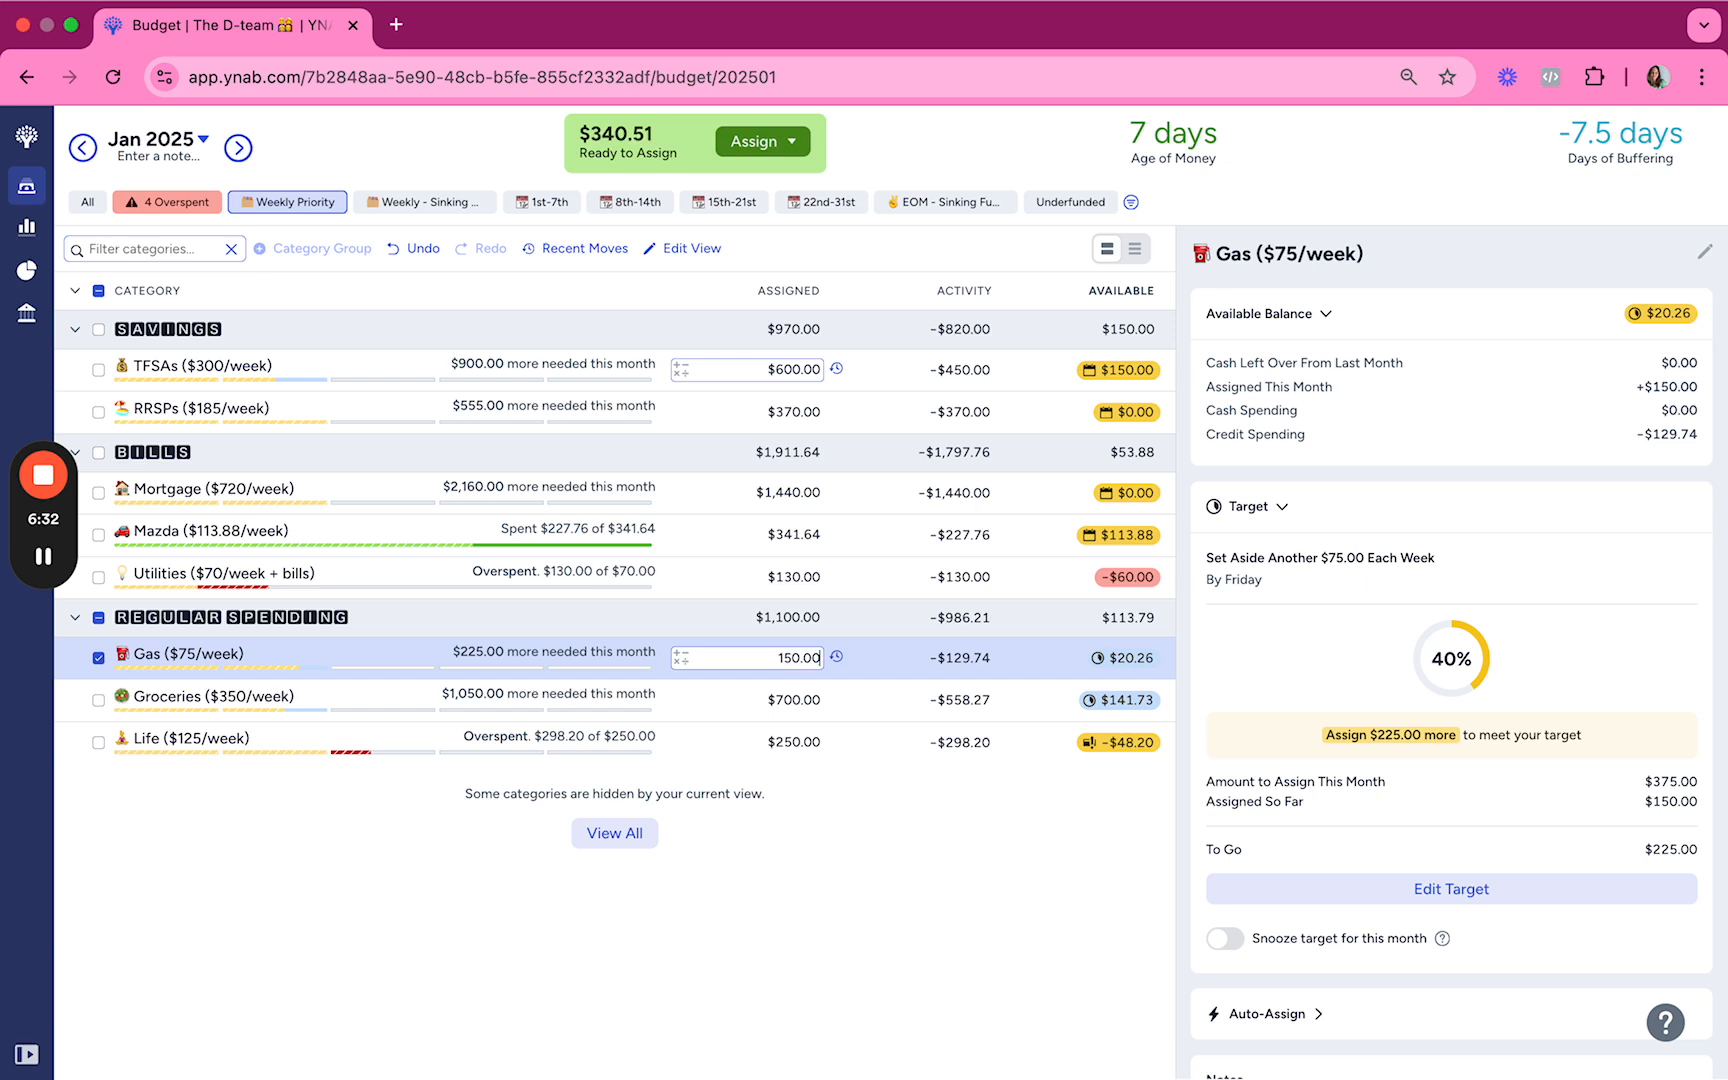
type("+75")
key("Up")
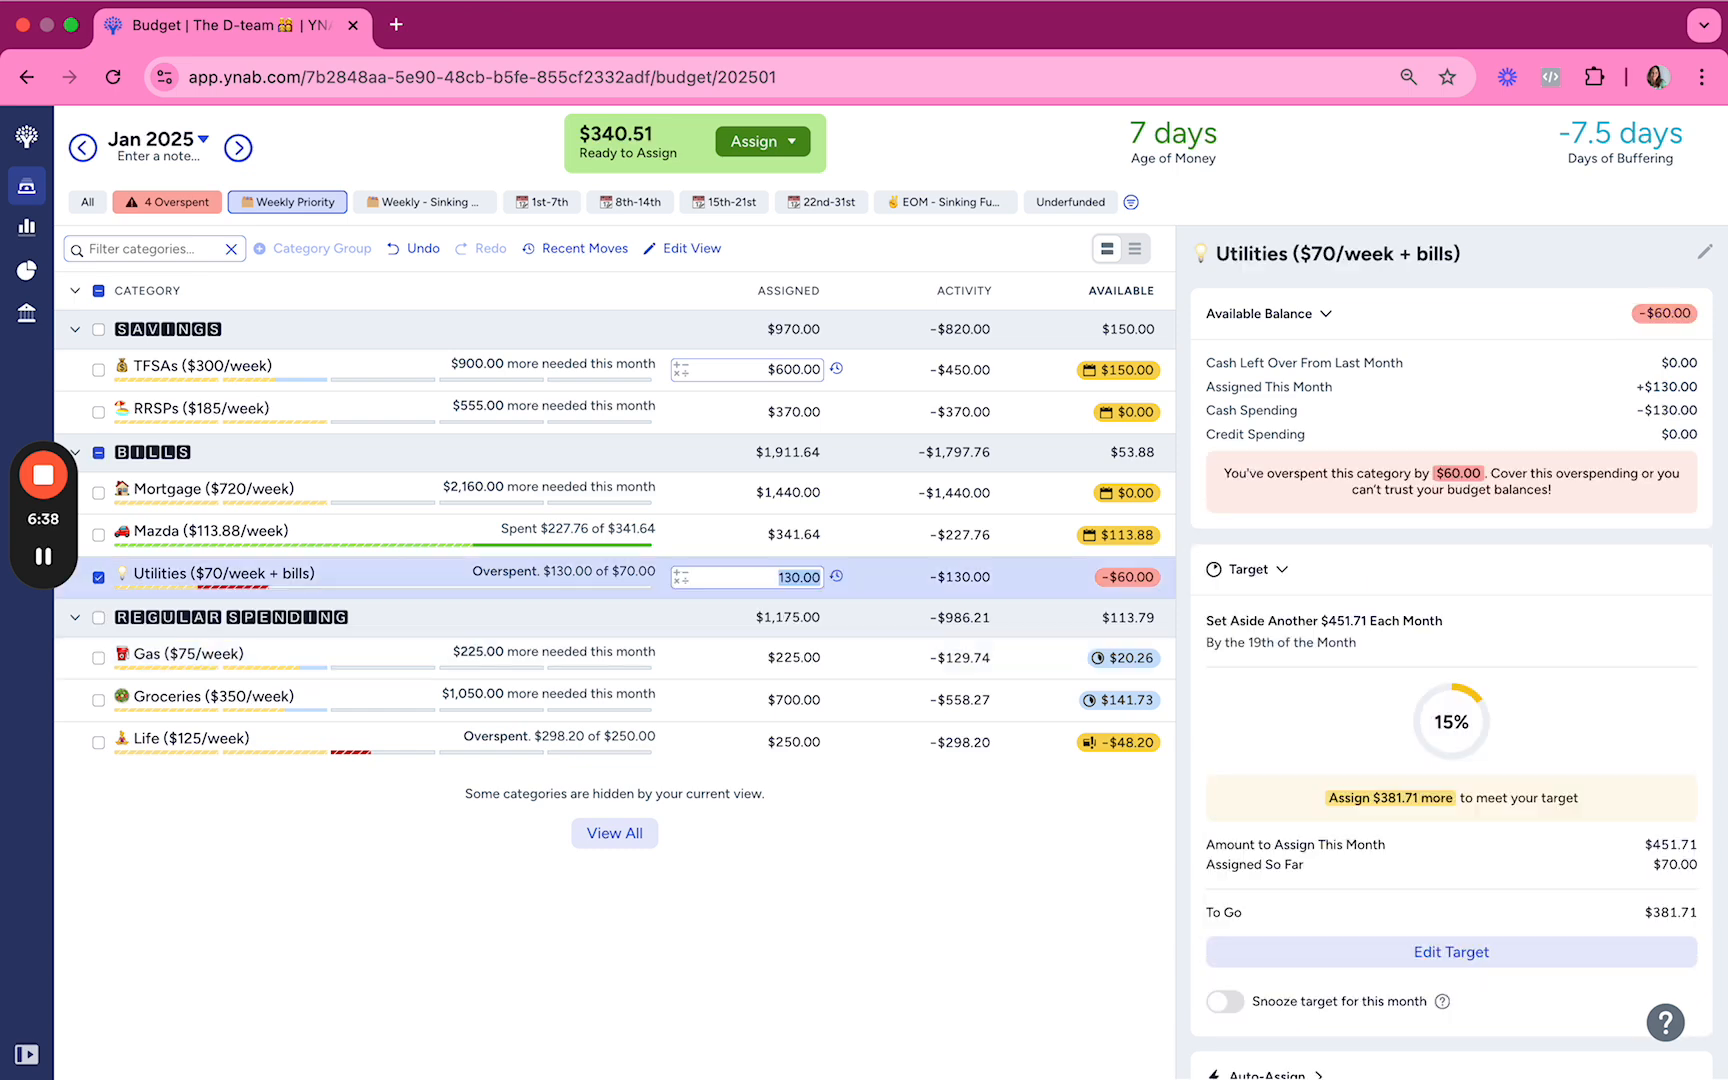
key("Down")
key("Down")
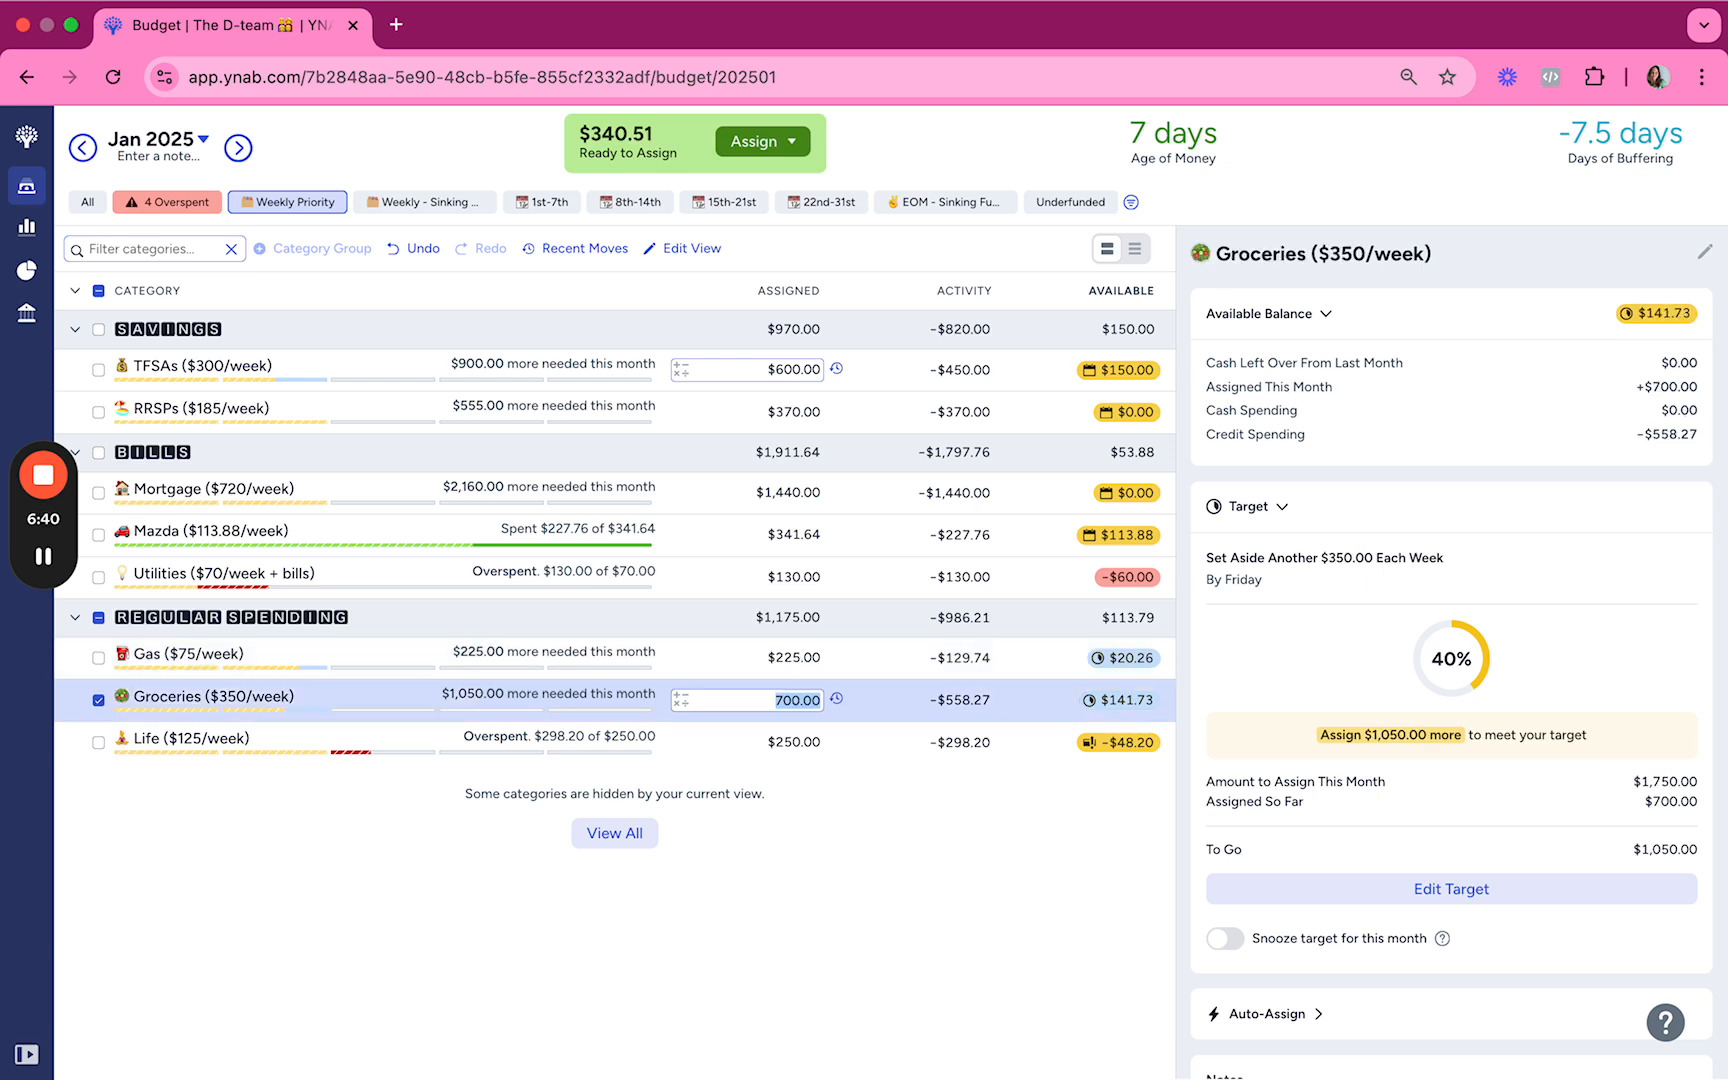
Step: Add another $75 to Gas, bringing its assigned amount to $300
key("Up")
type("+75")
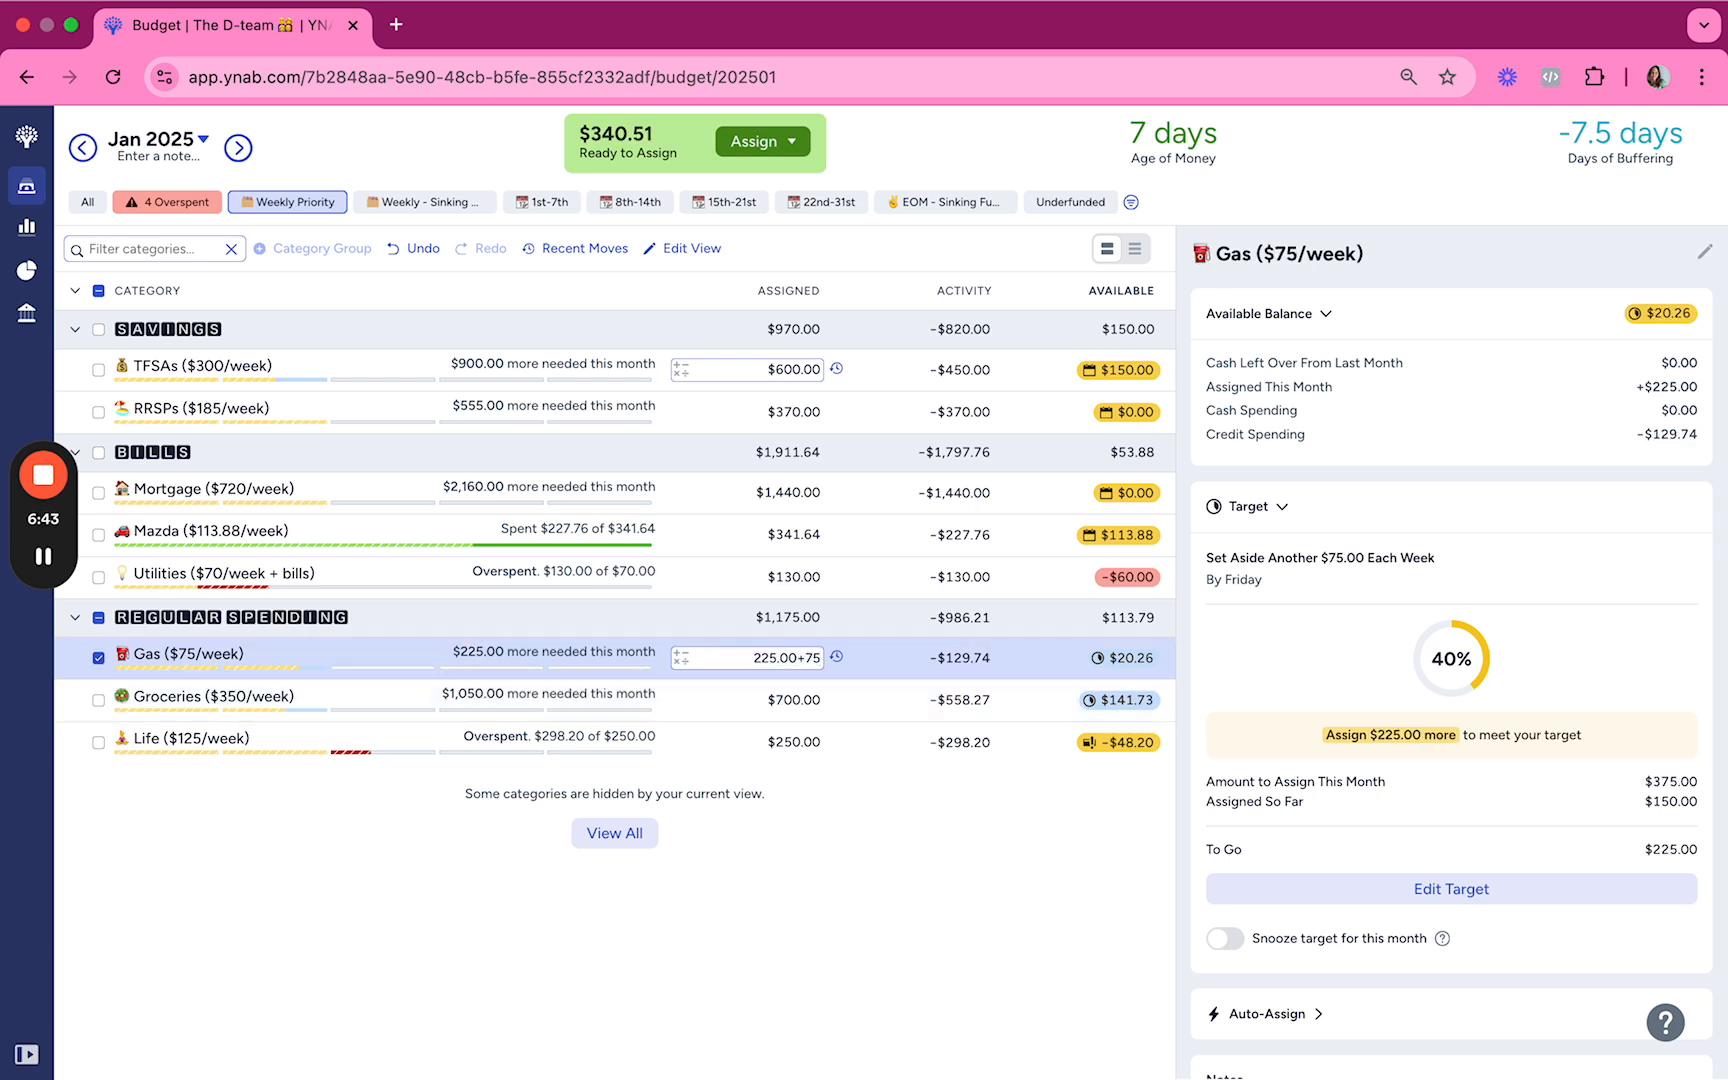
key("Return")
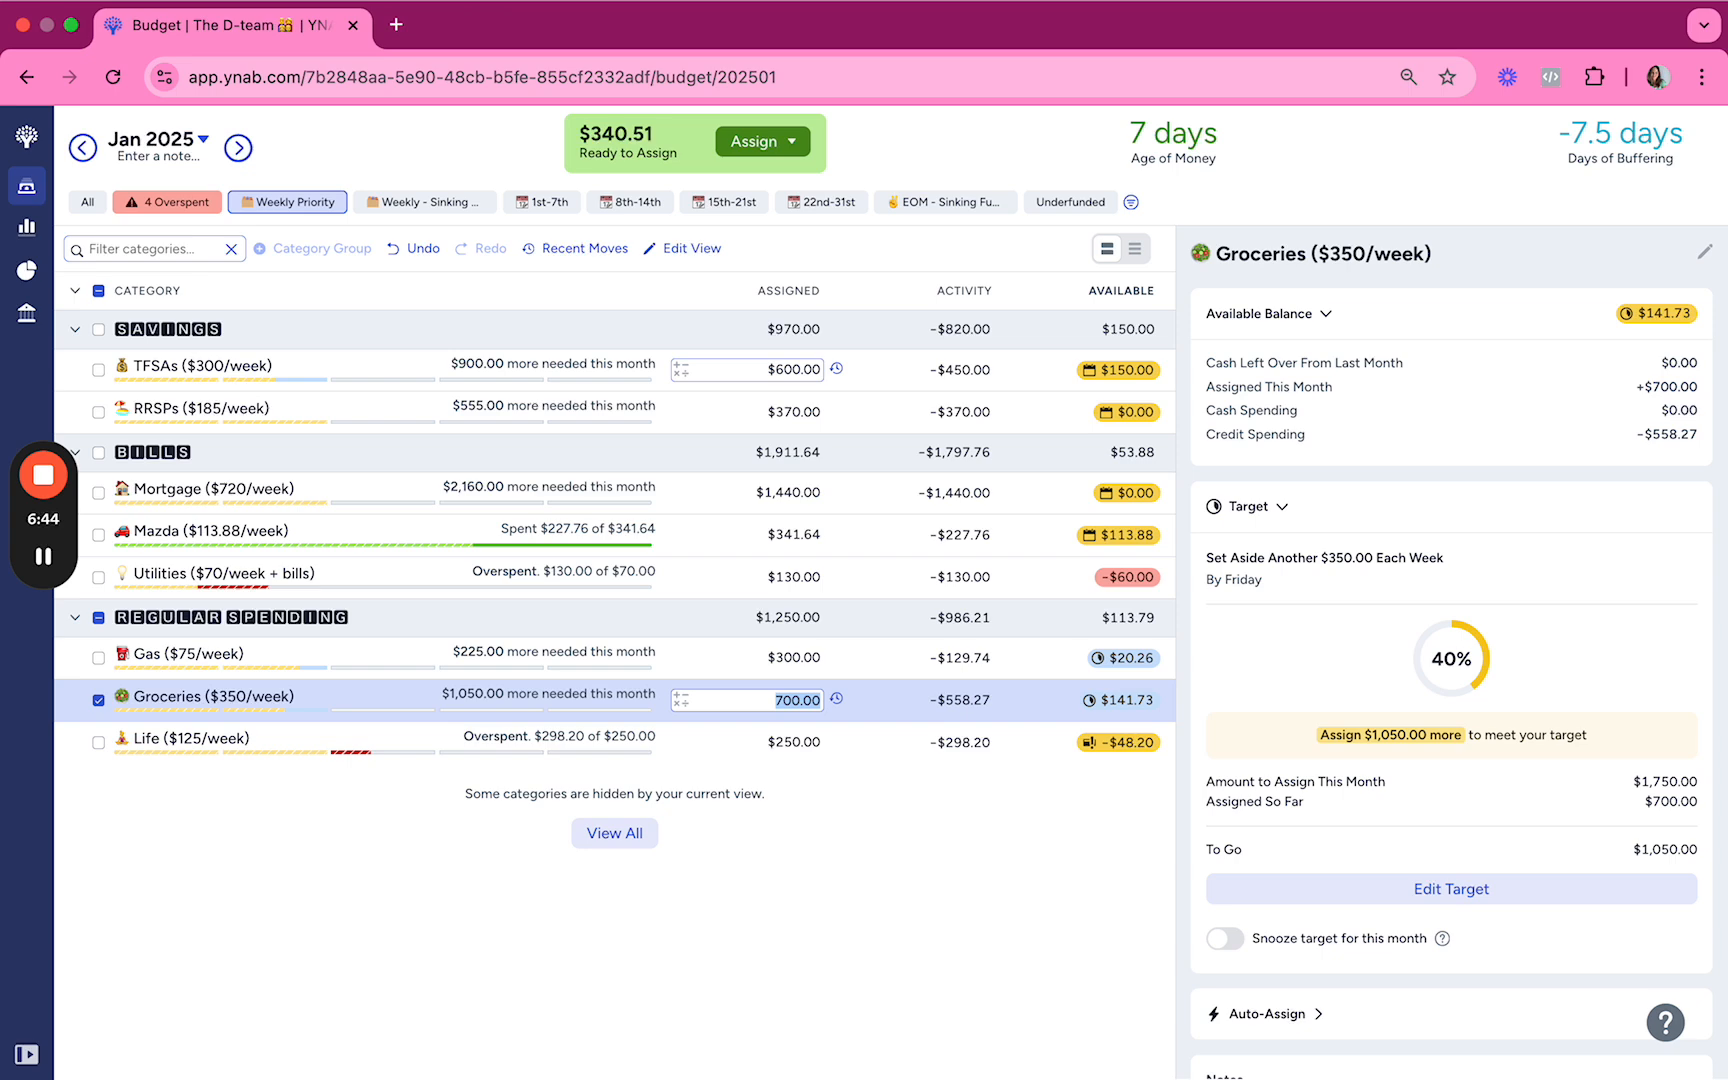
Step: Reload the budget page to refresh the category balances
key("Up")
key("Up")
key("Down")
mouse_move(545, 36)
left_click(535, 90)
key("Return")
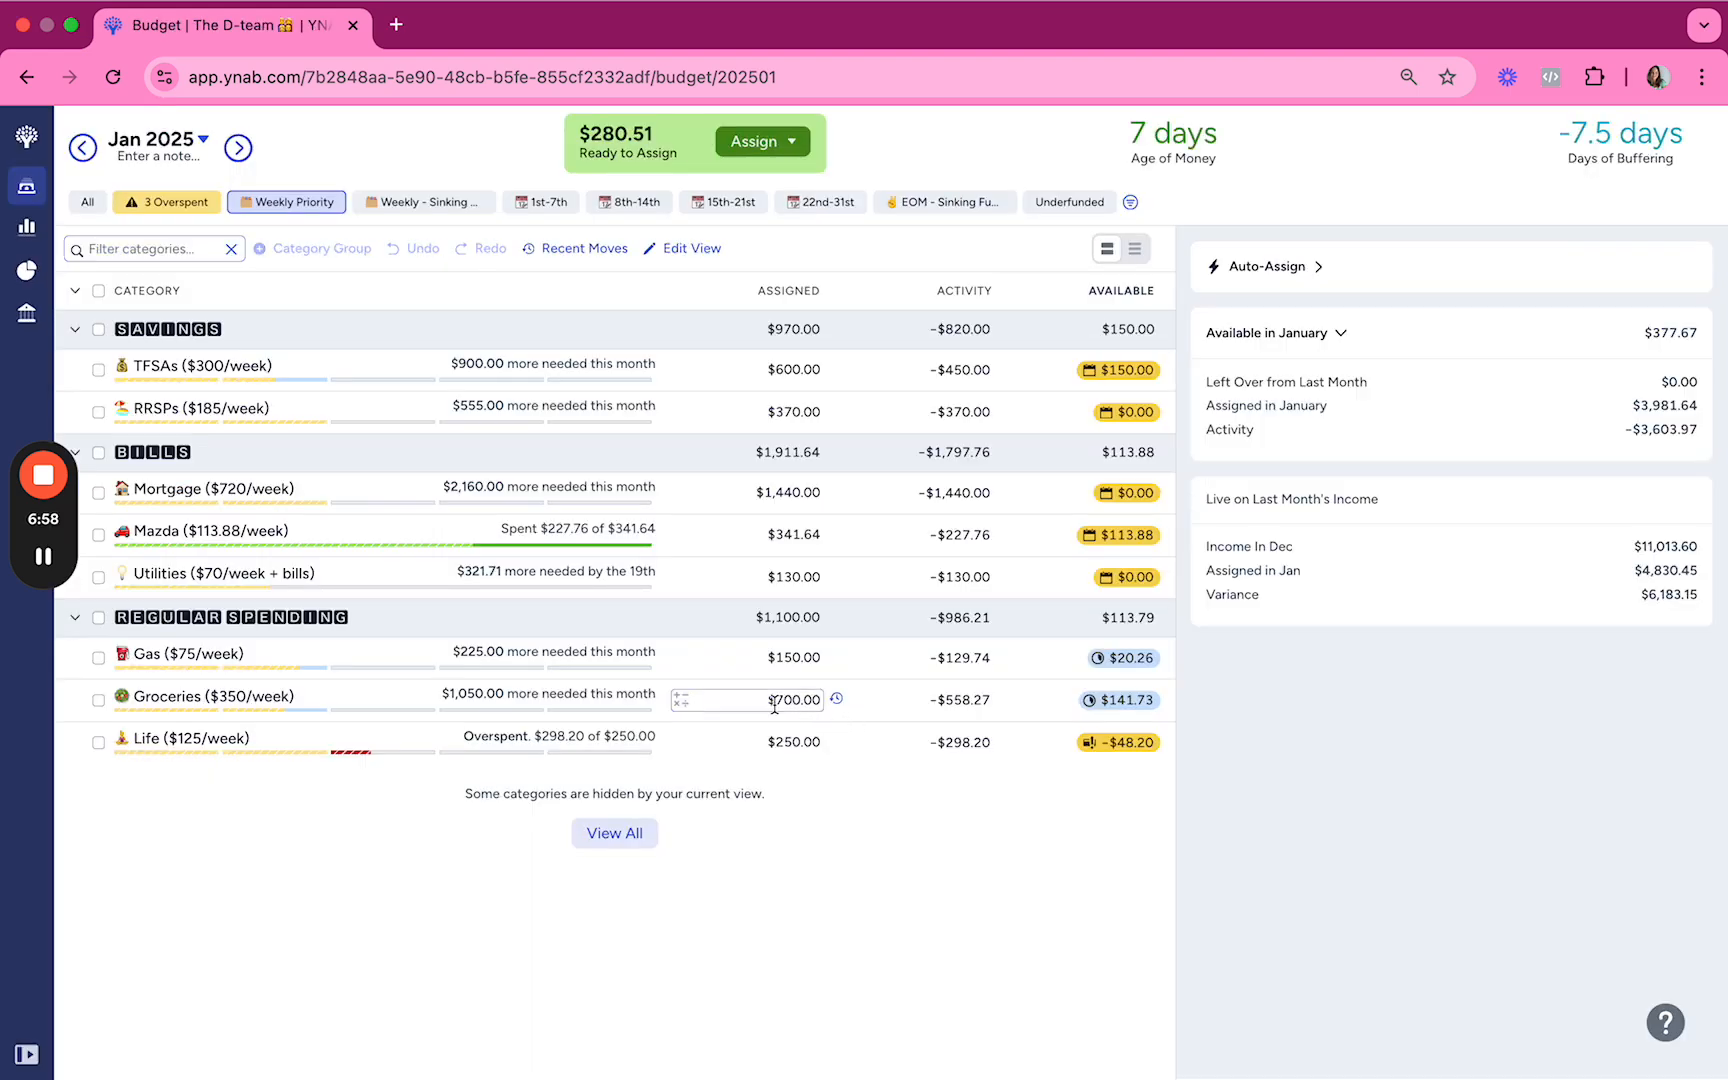
Step: Add $75 to the Gas category's assigned amount once more
left_click(818, 657)
type("+75")
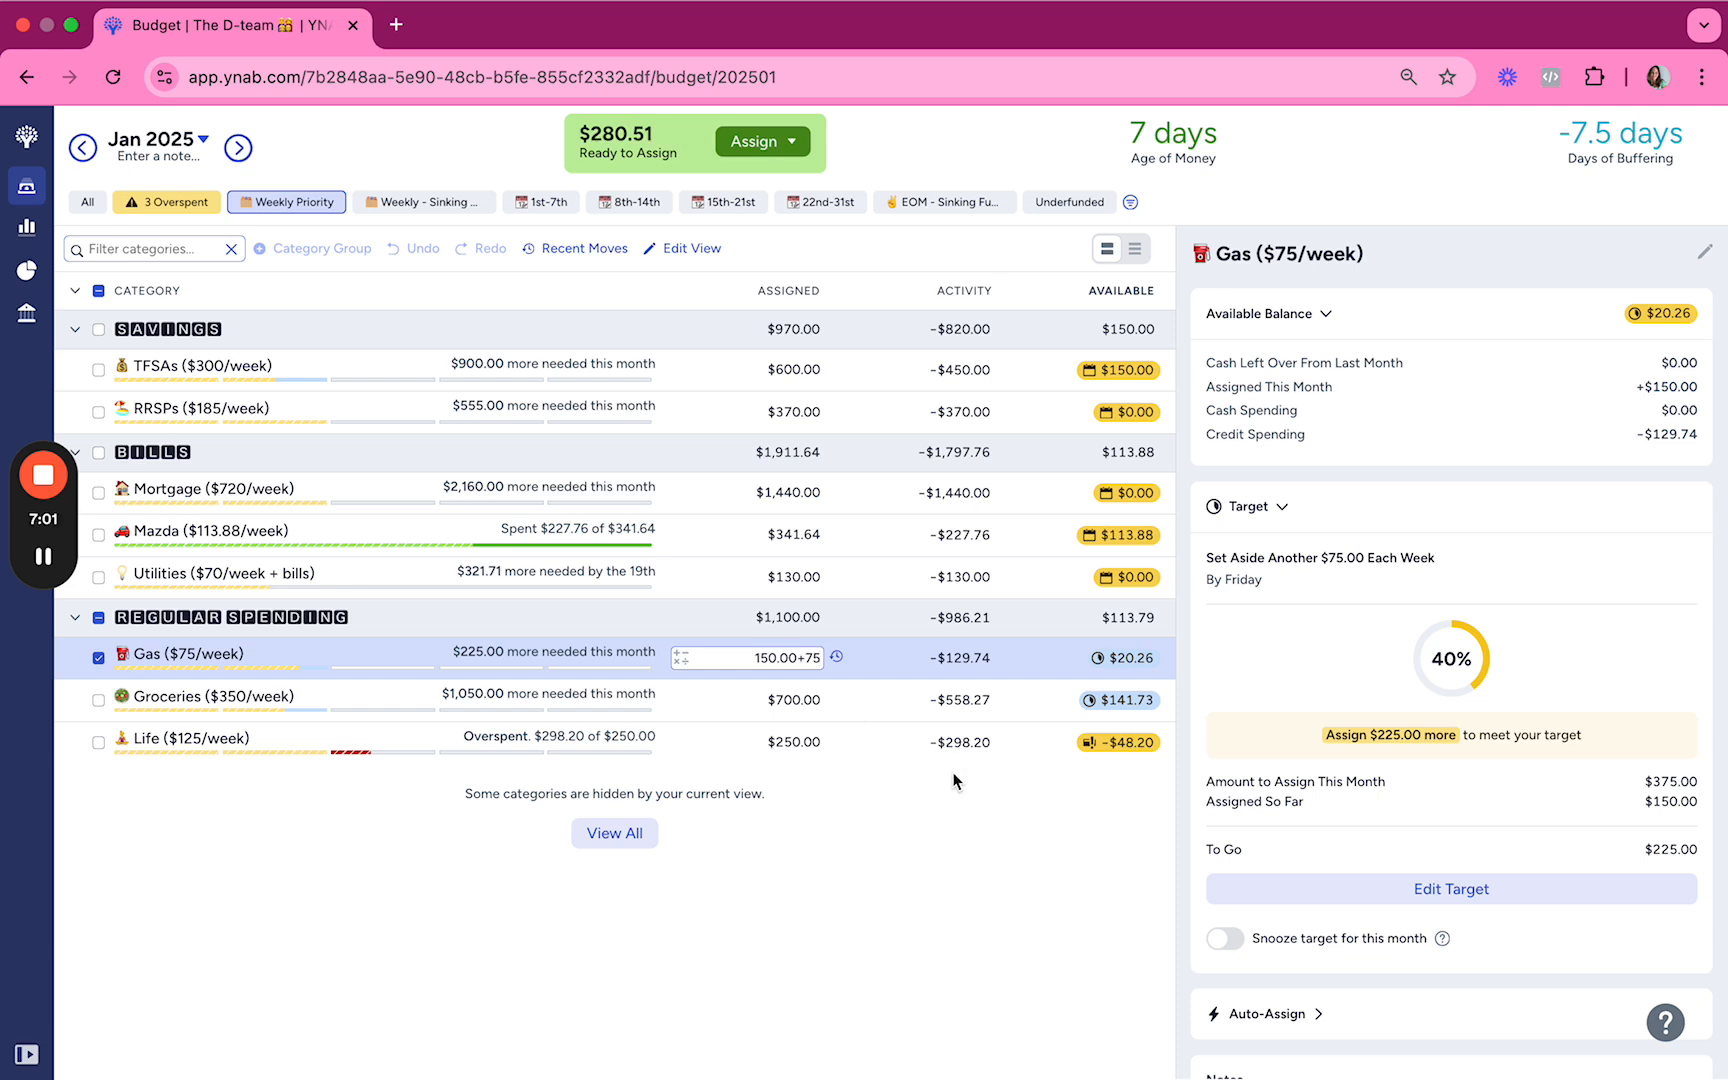
key("Return")
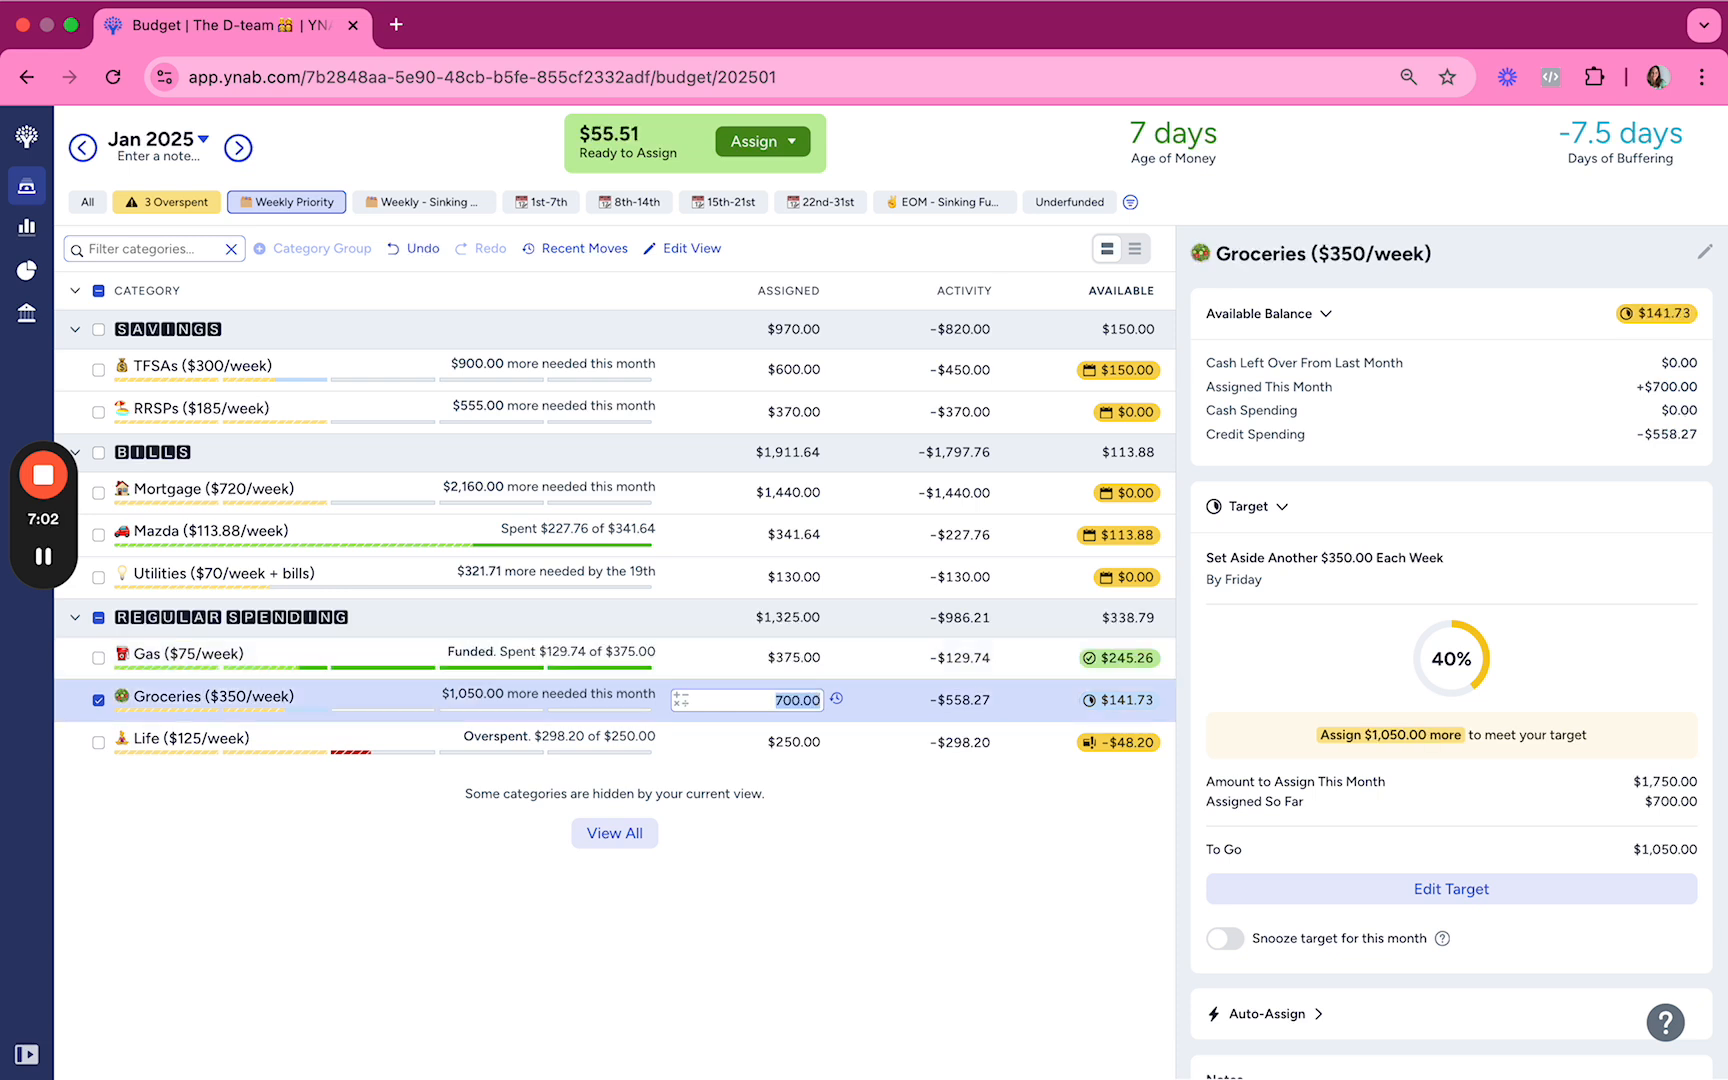
Step: Subtract $75 twice from the Gas category, bringing its assigned amount to $225
left_click(816, 657)
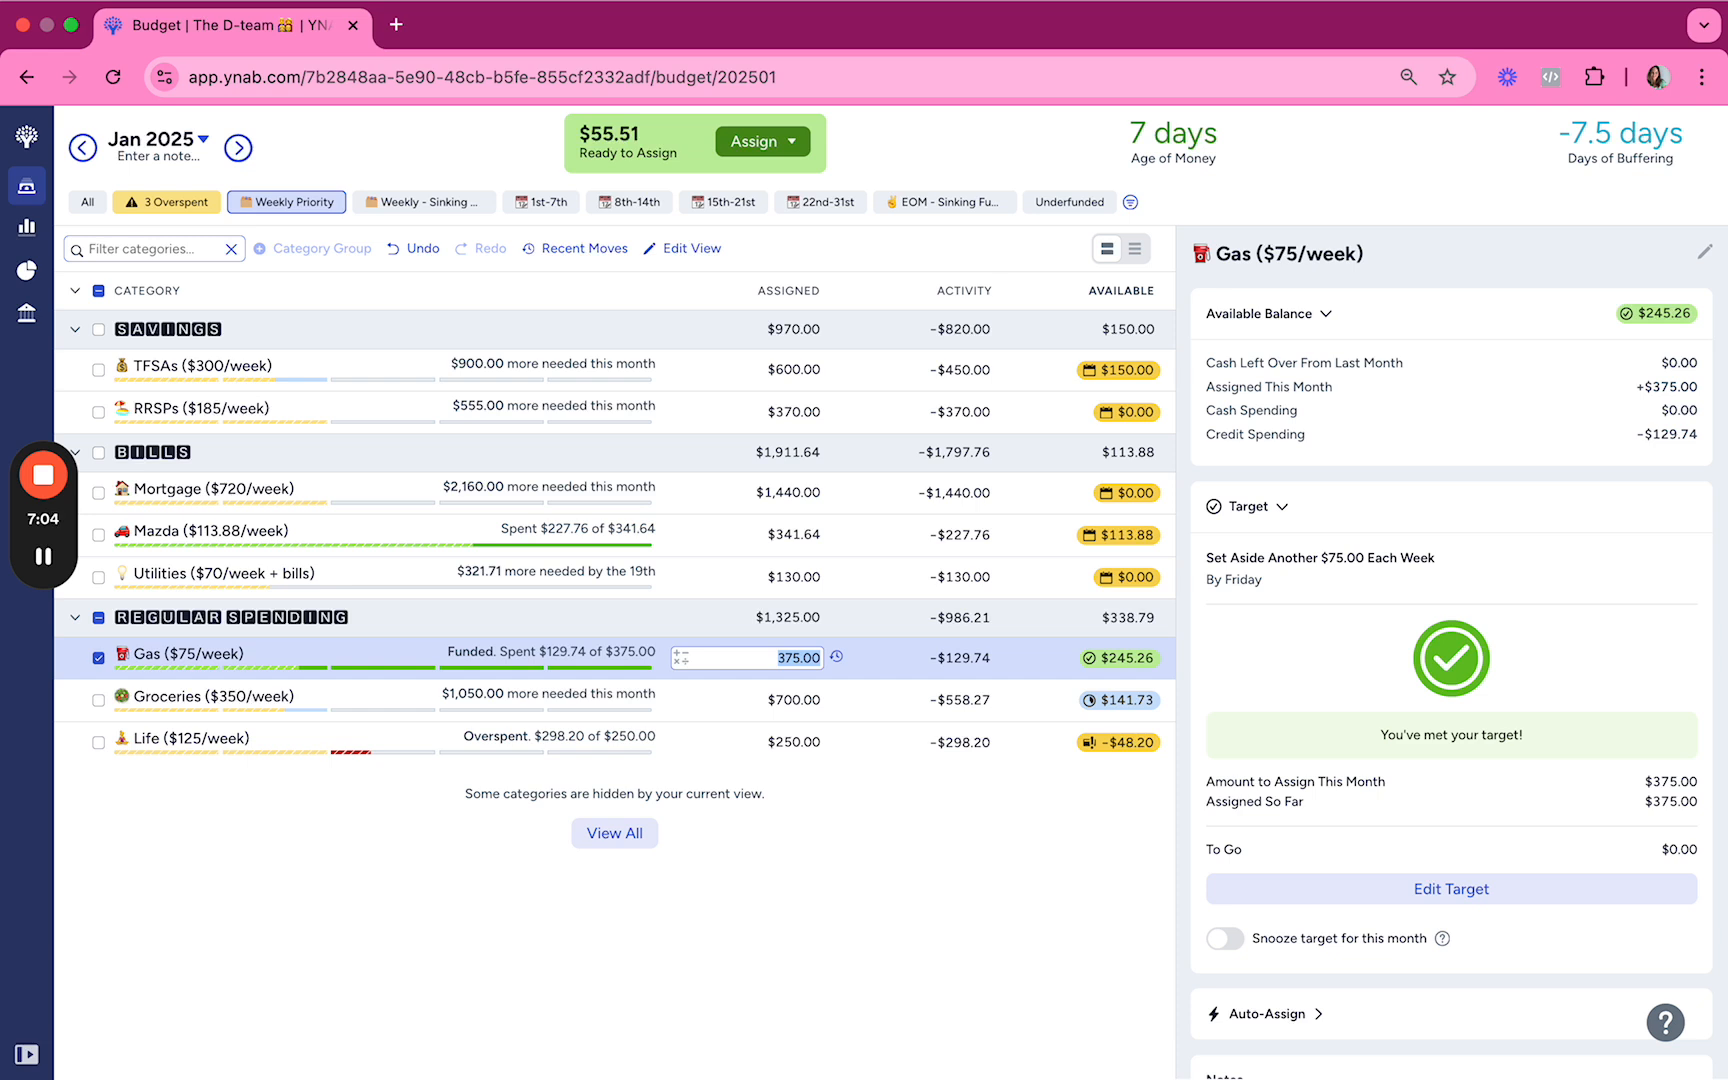
type("-75")
key("Tab")
left_click(816, 657)
left_click(816, 657)
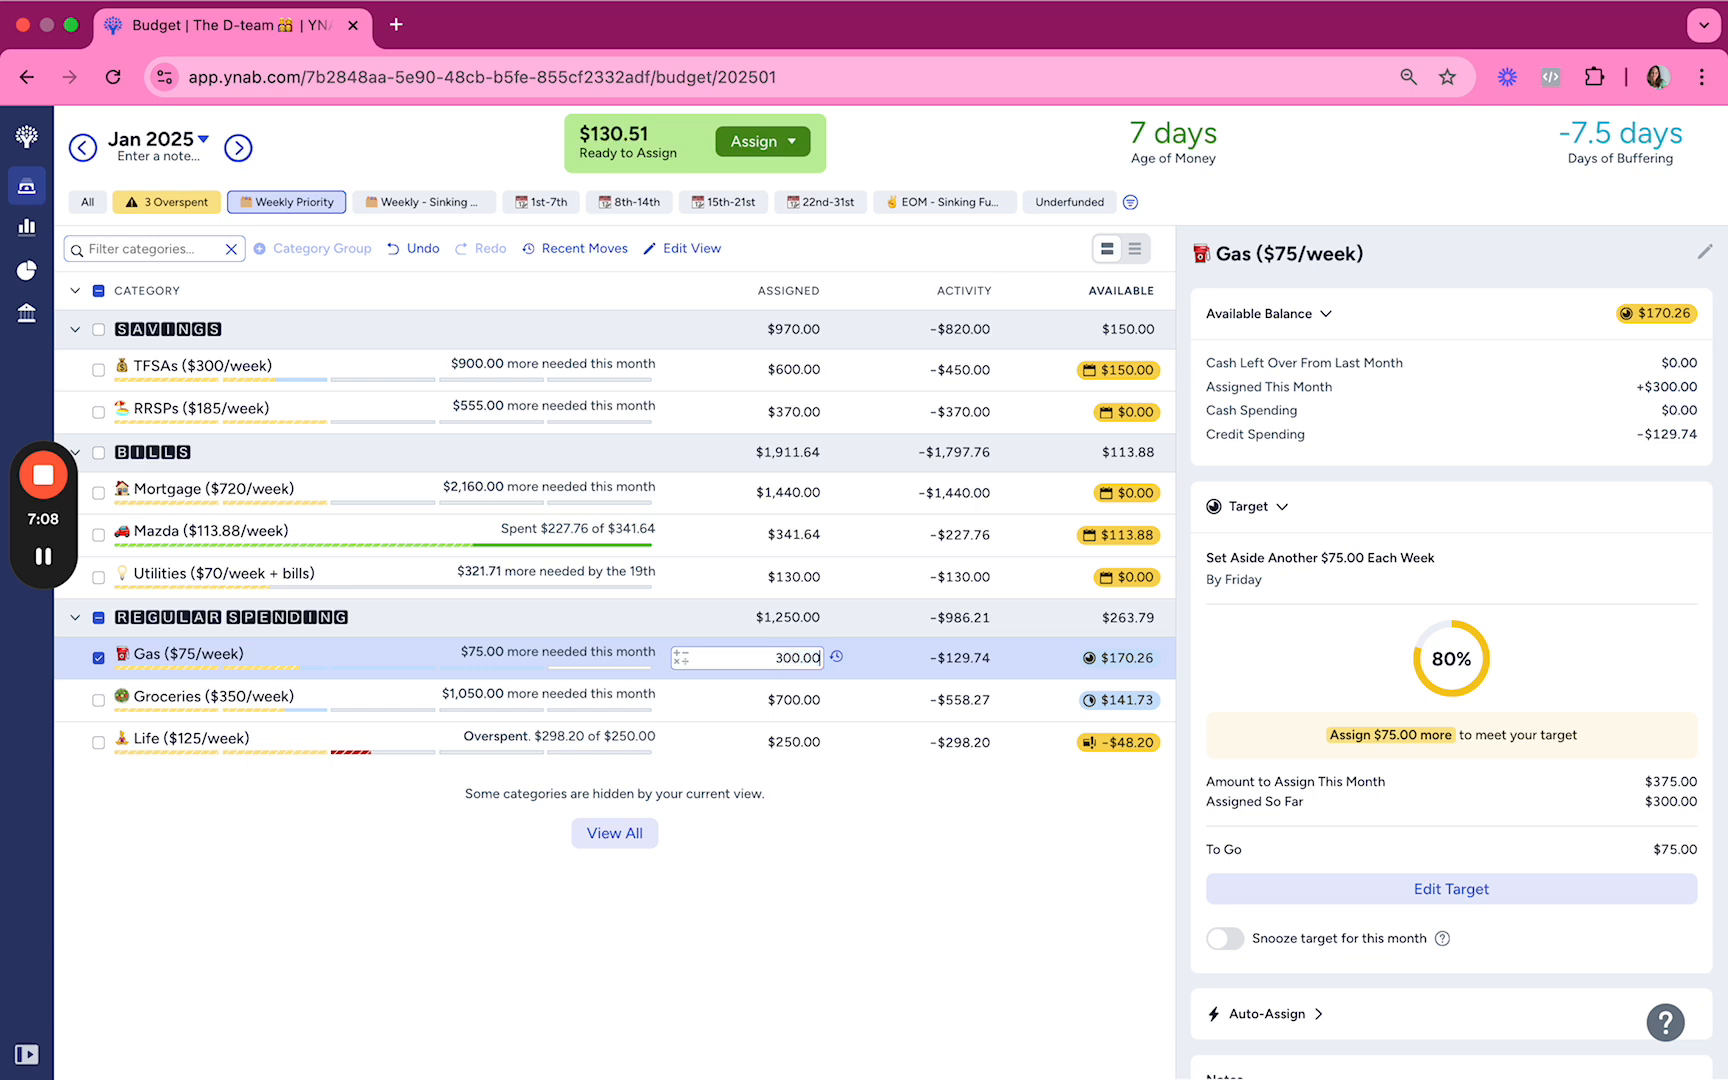
type("-75")
key("Tab")
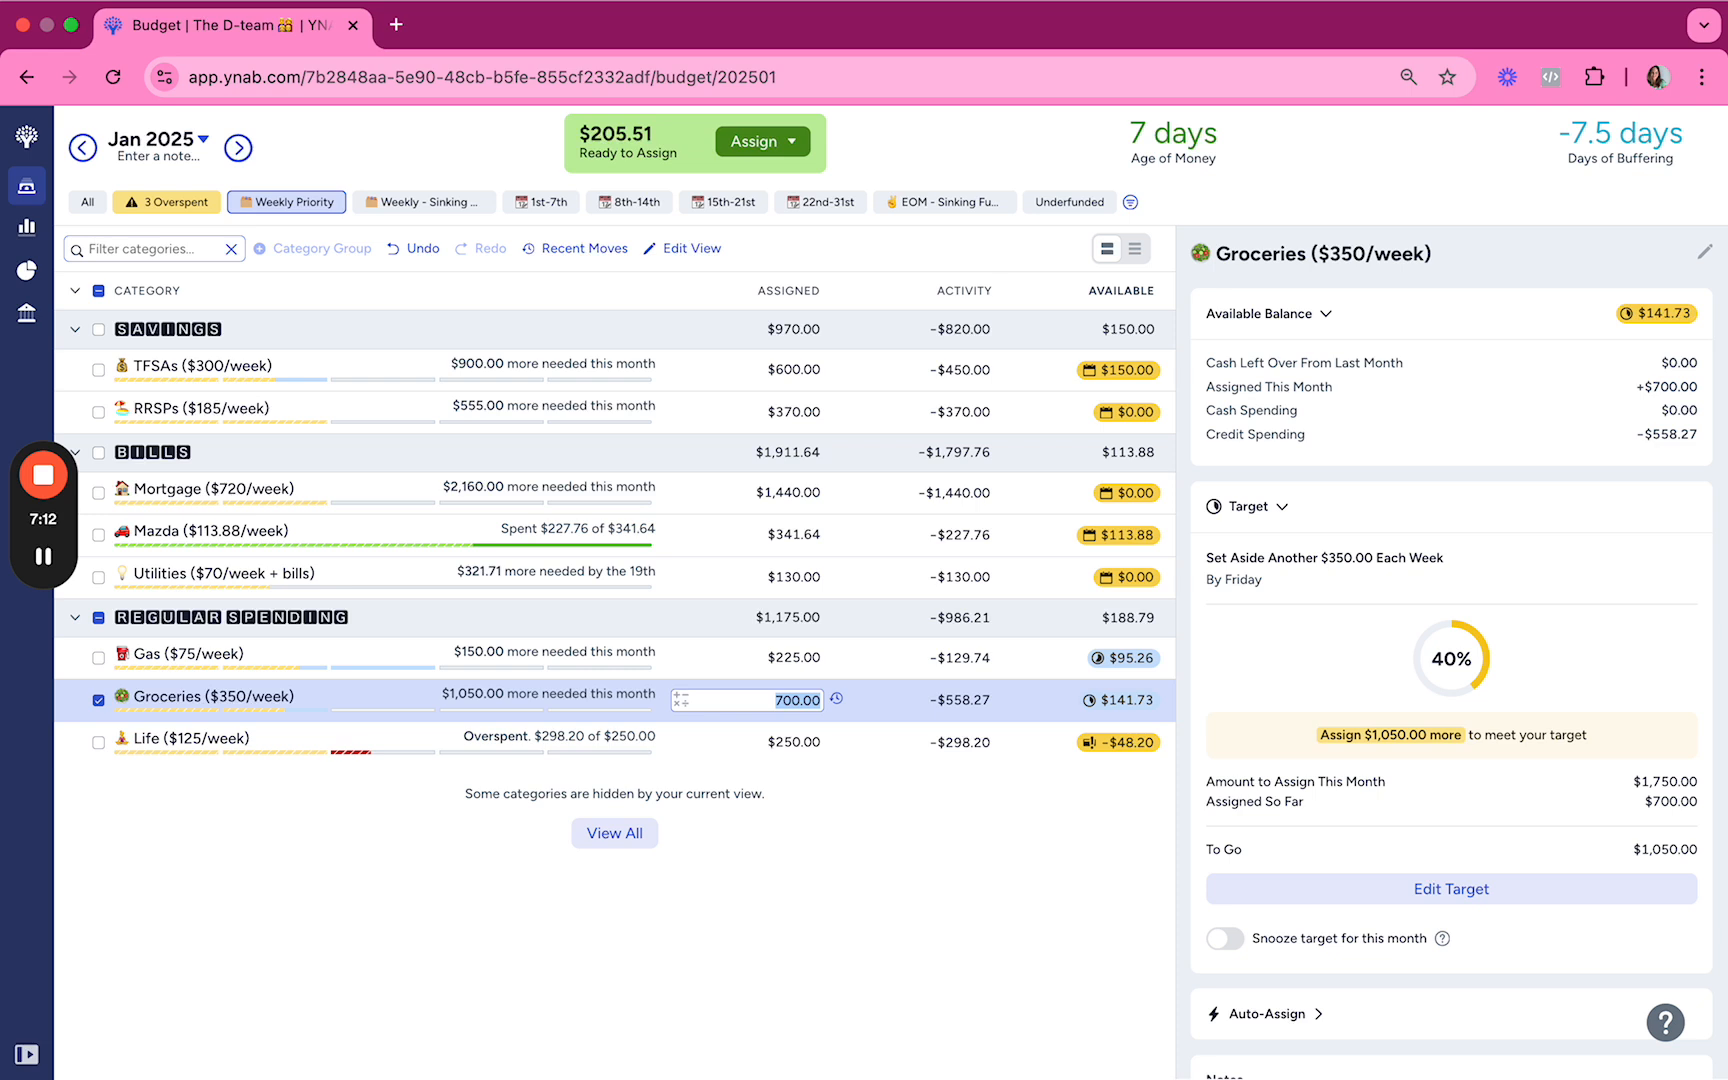
Step: Add $175 to the amount assigned to Groceries
key("shift+Tab")
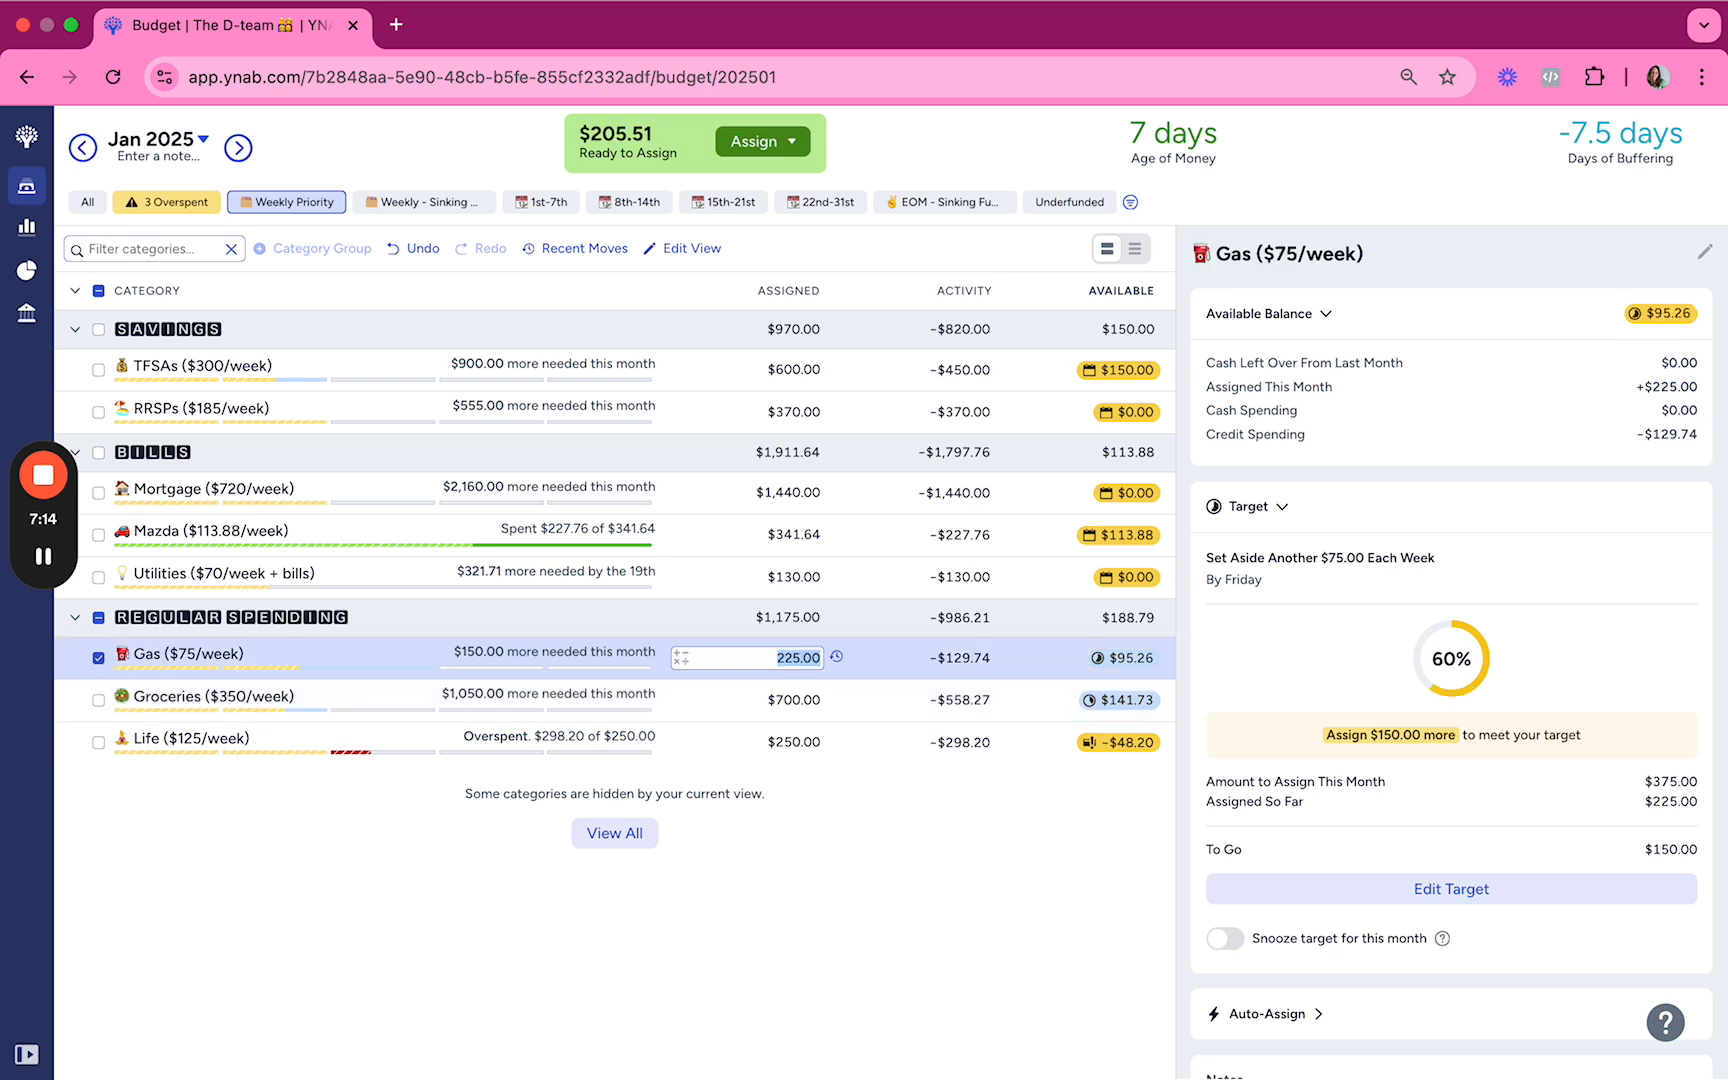
key("Tab")
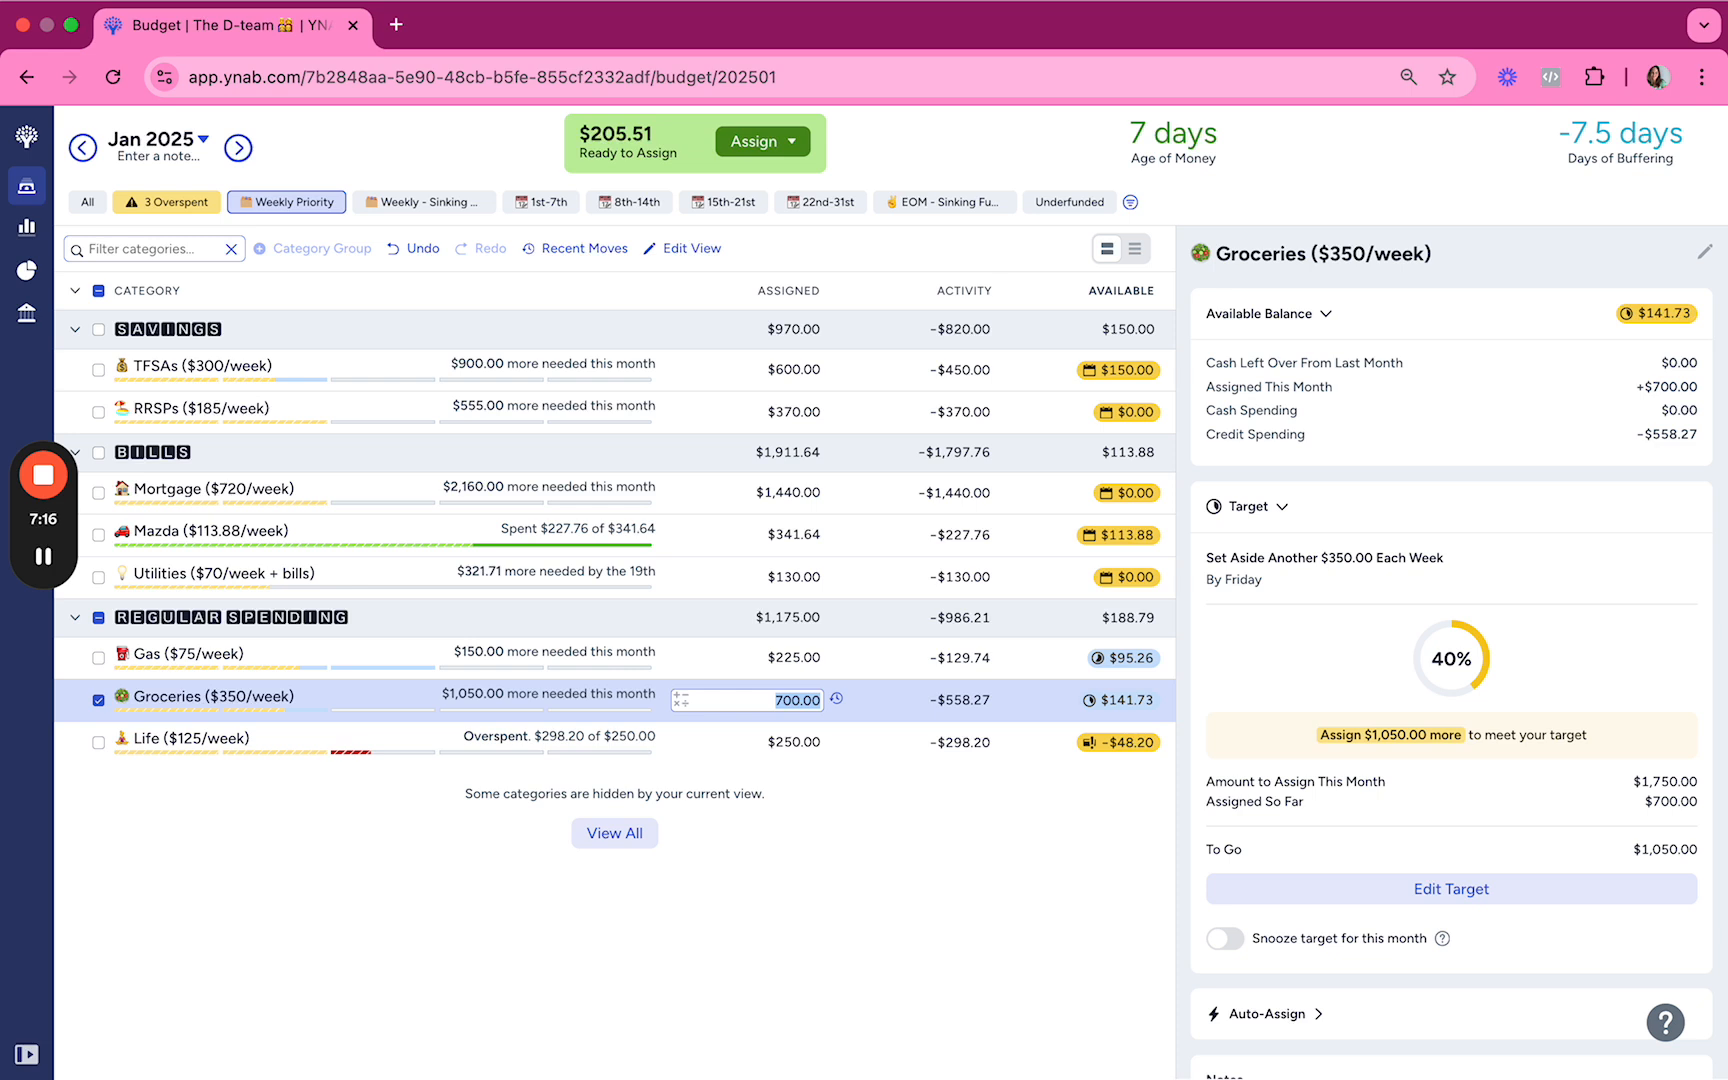
key("Right")
type("+")
type("175")
key("Return")
Step: Add $125 to the amount assigned to Life
key("Up")
key("Right")
key("Down")
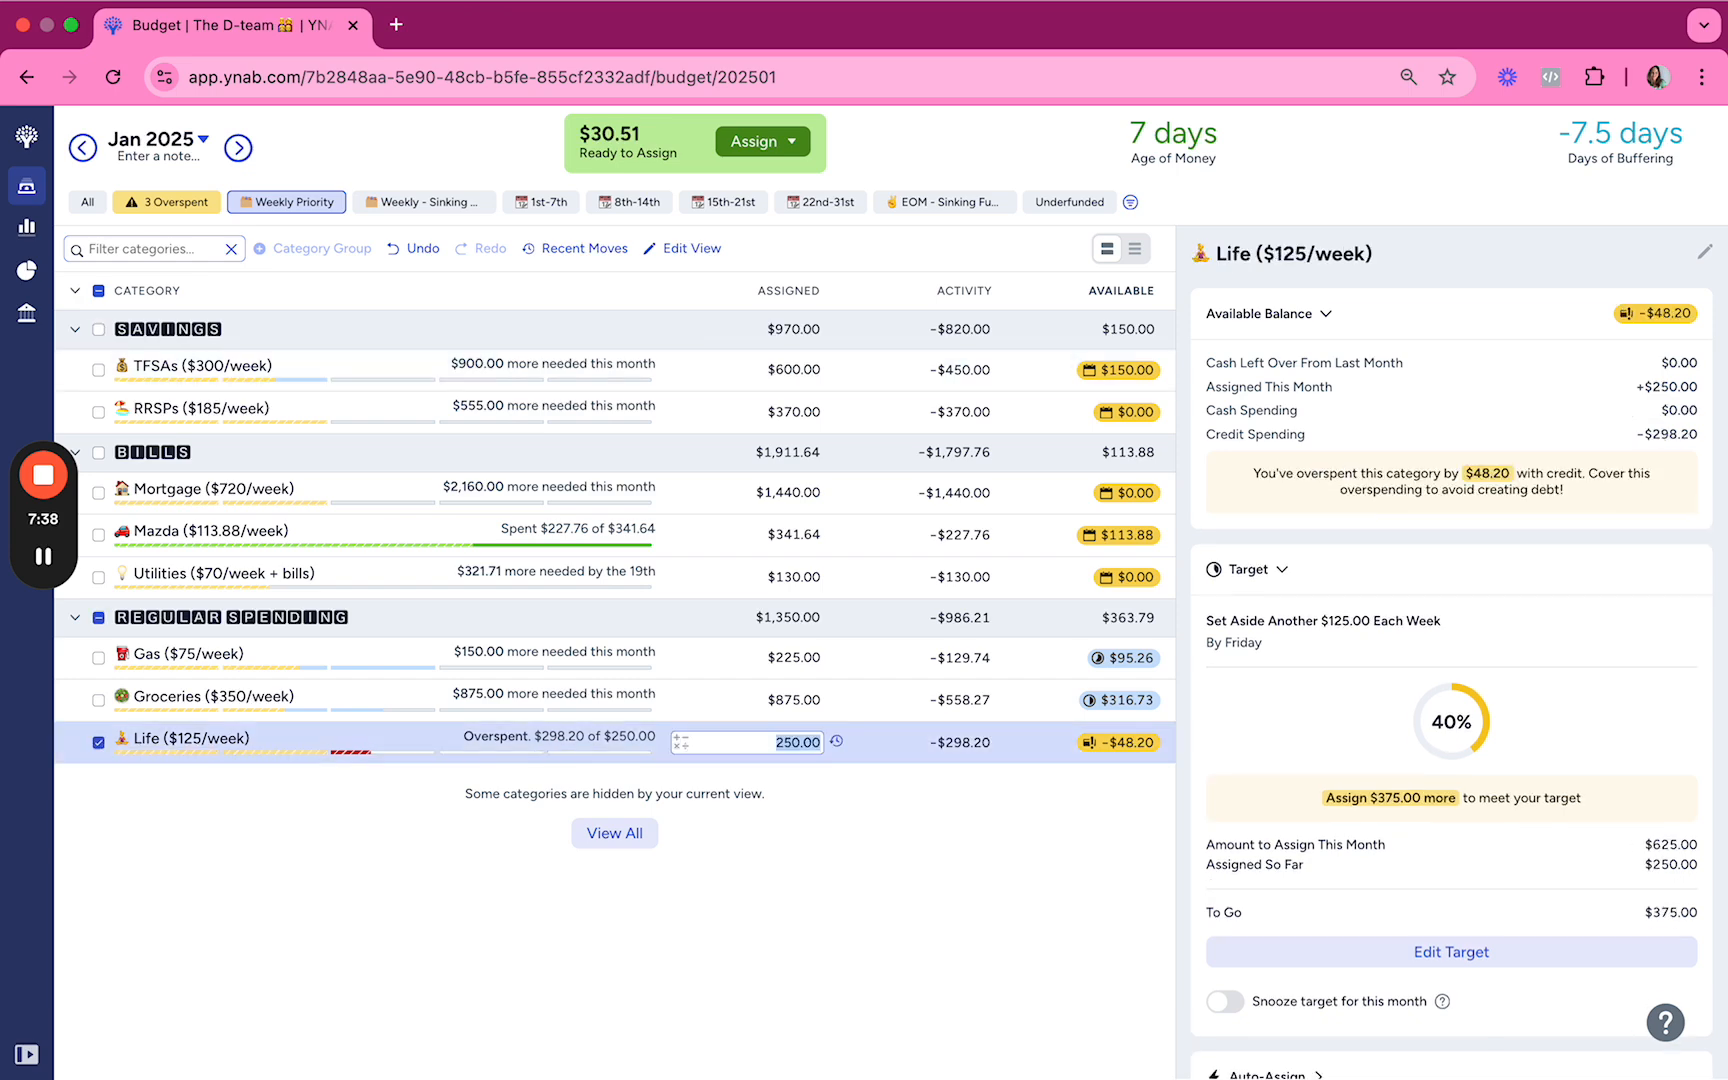
key("Right")
type("+125")
key("Up")
key("Down")
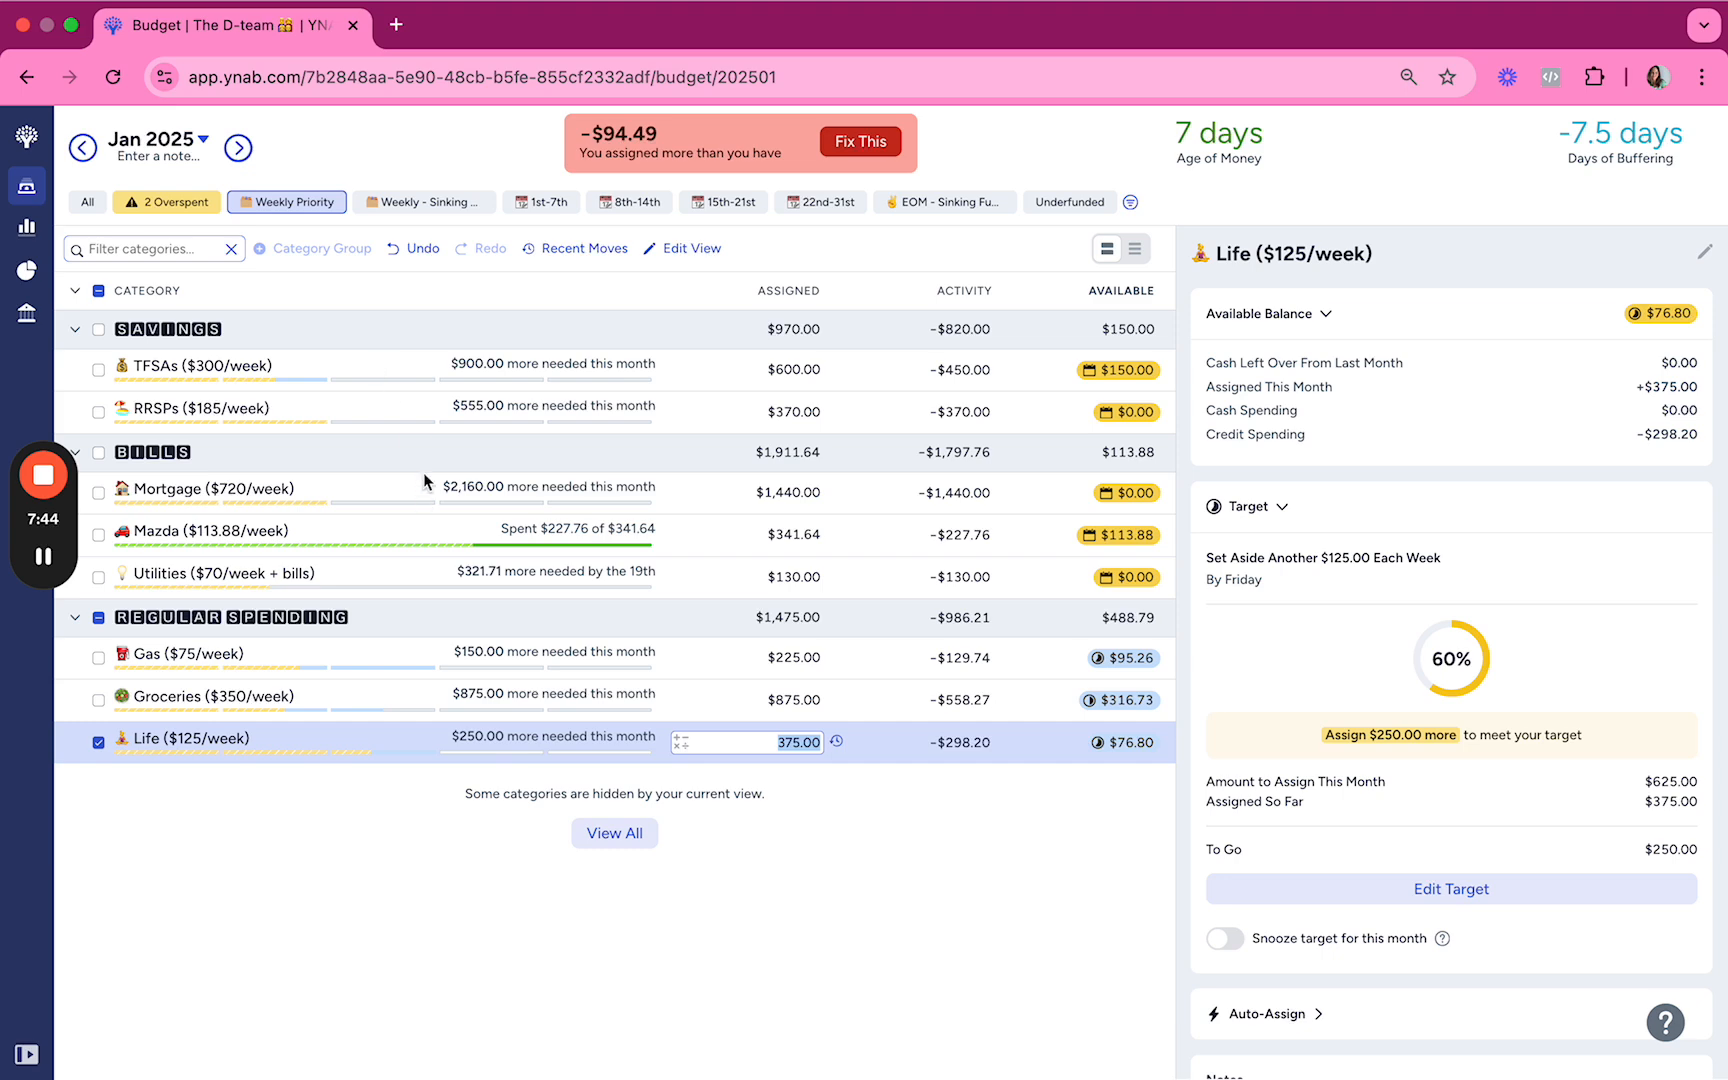
Step: In the 15th-21st view, set the amount assigned to Car Insurance to $0.00
left_click(698, 198)
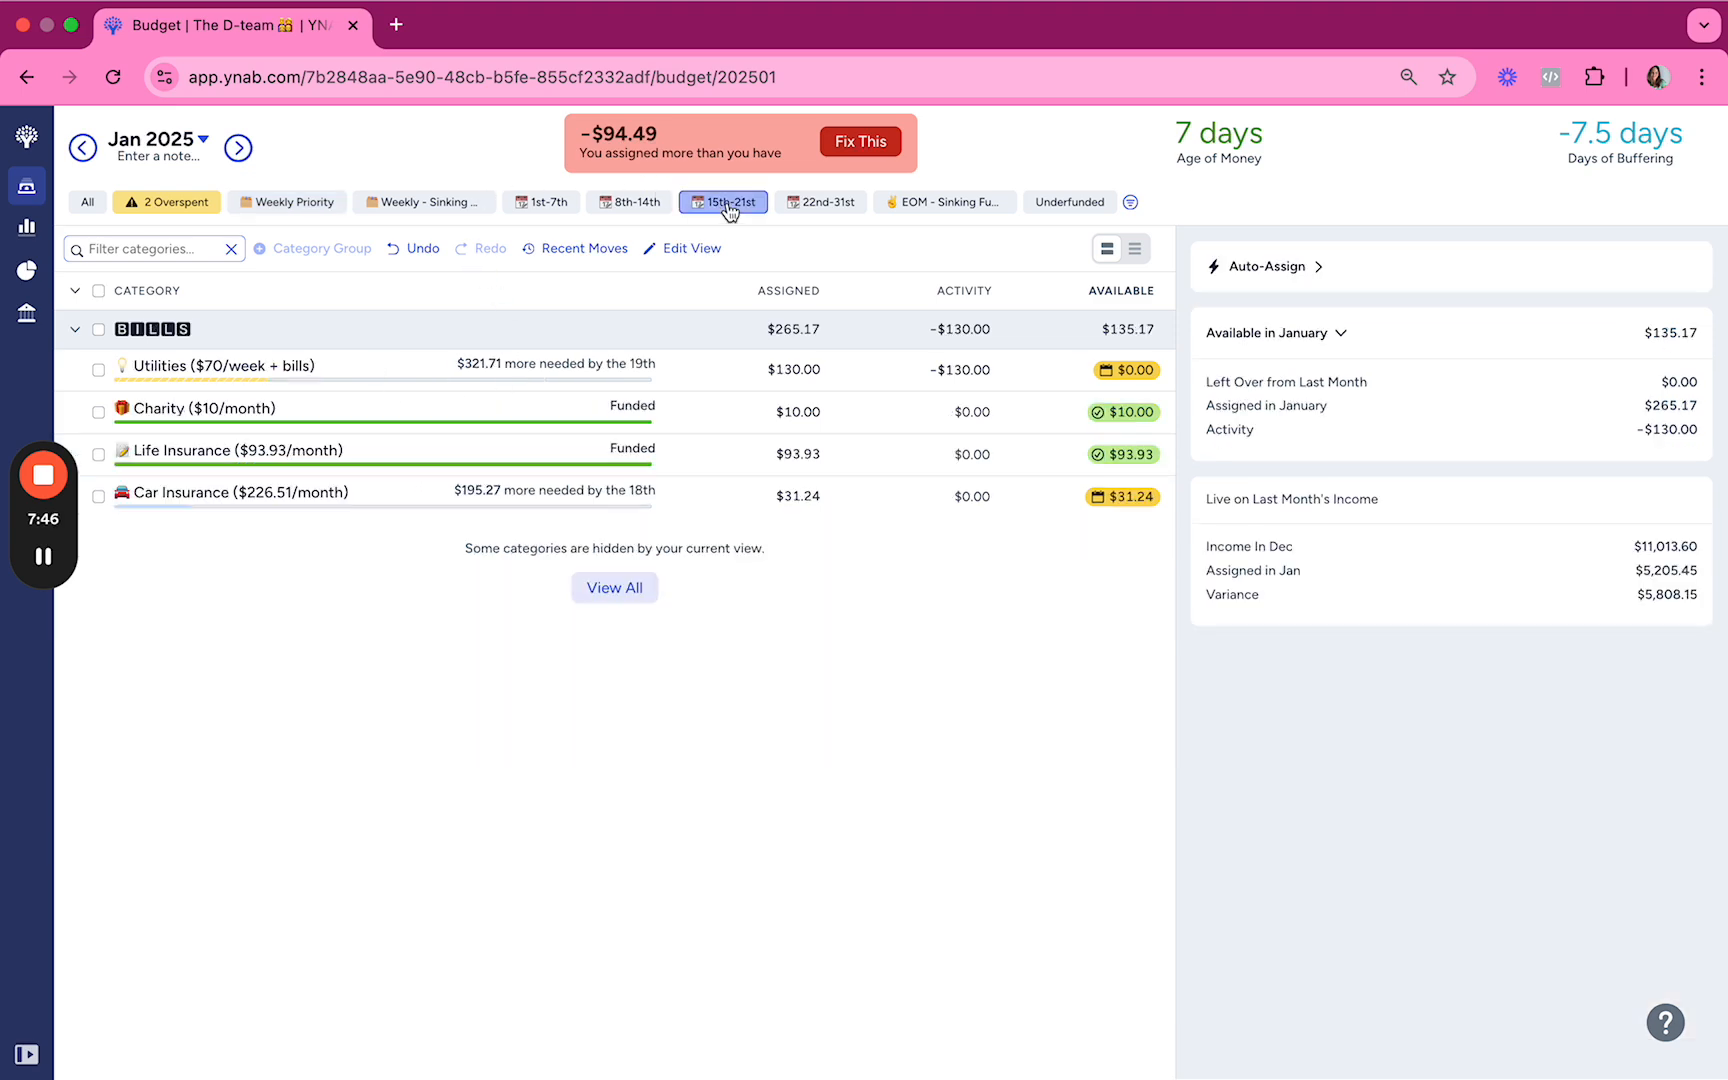
left_click(808, 497)
key("BackSpace")
key("Up")
key("Down")
key("Down")
key("Down")
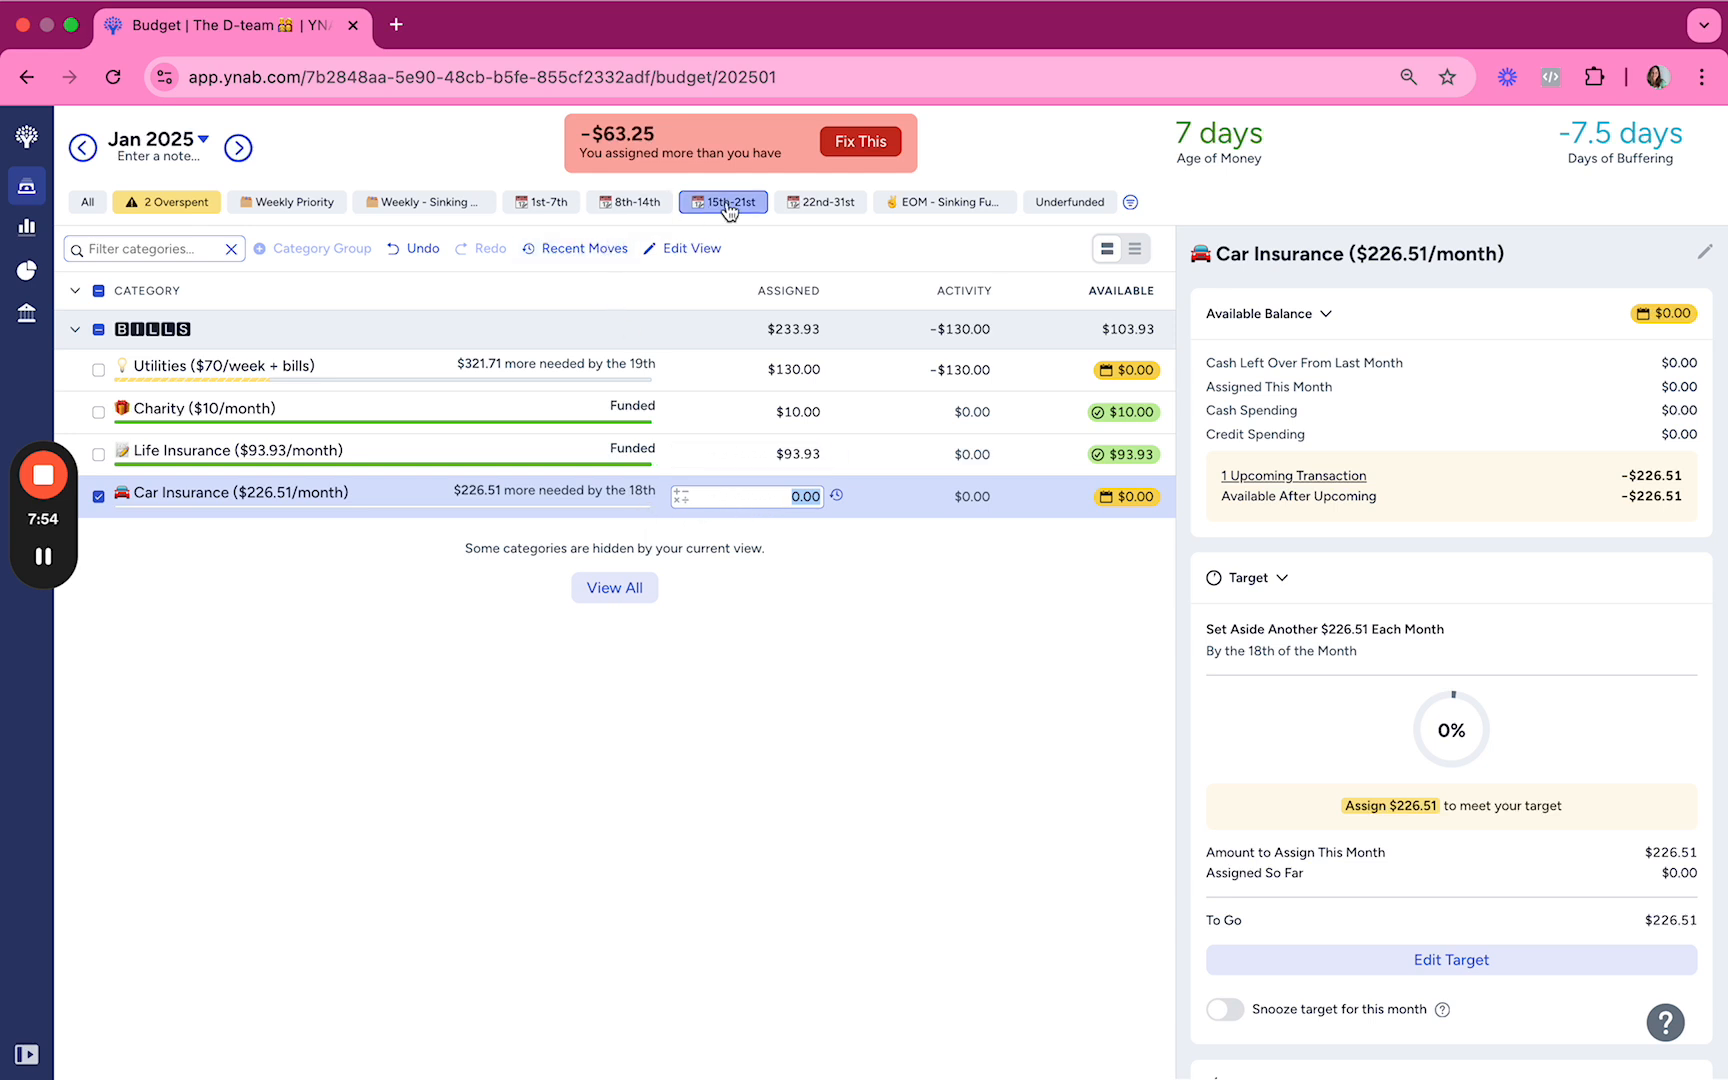
Step: In the end-of-month sinking funds view, set the amount assigned to Eating Out to $0.00
left_click(942, 203)
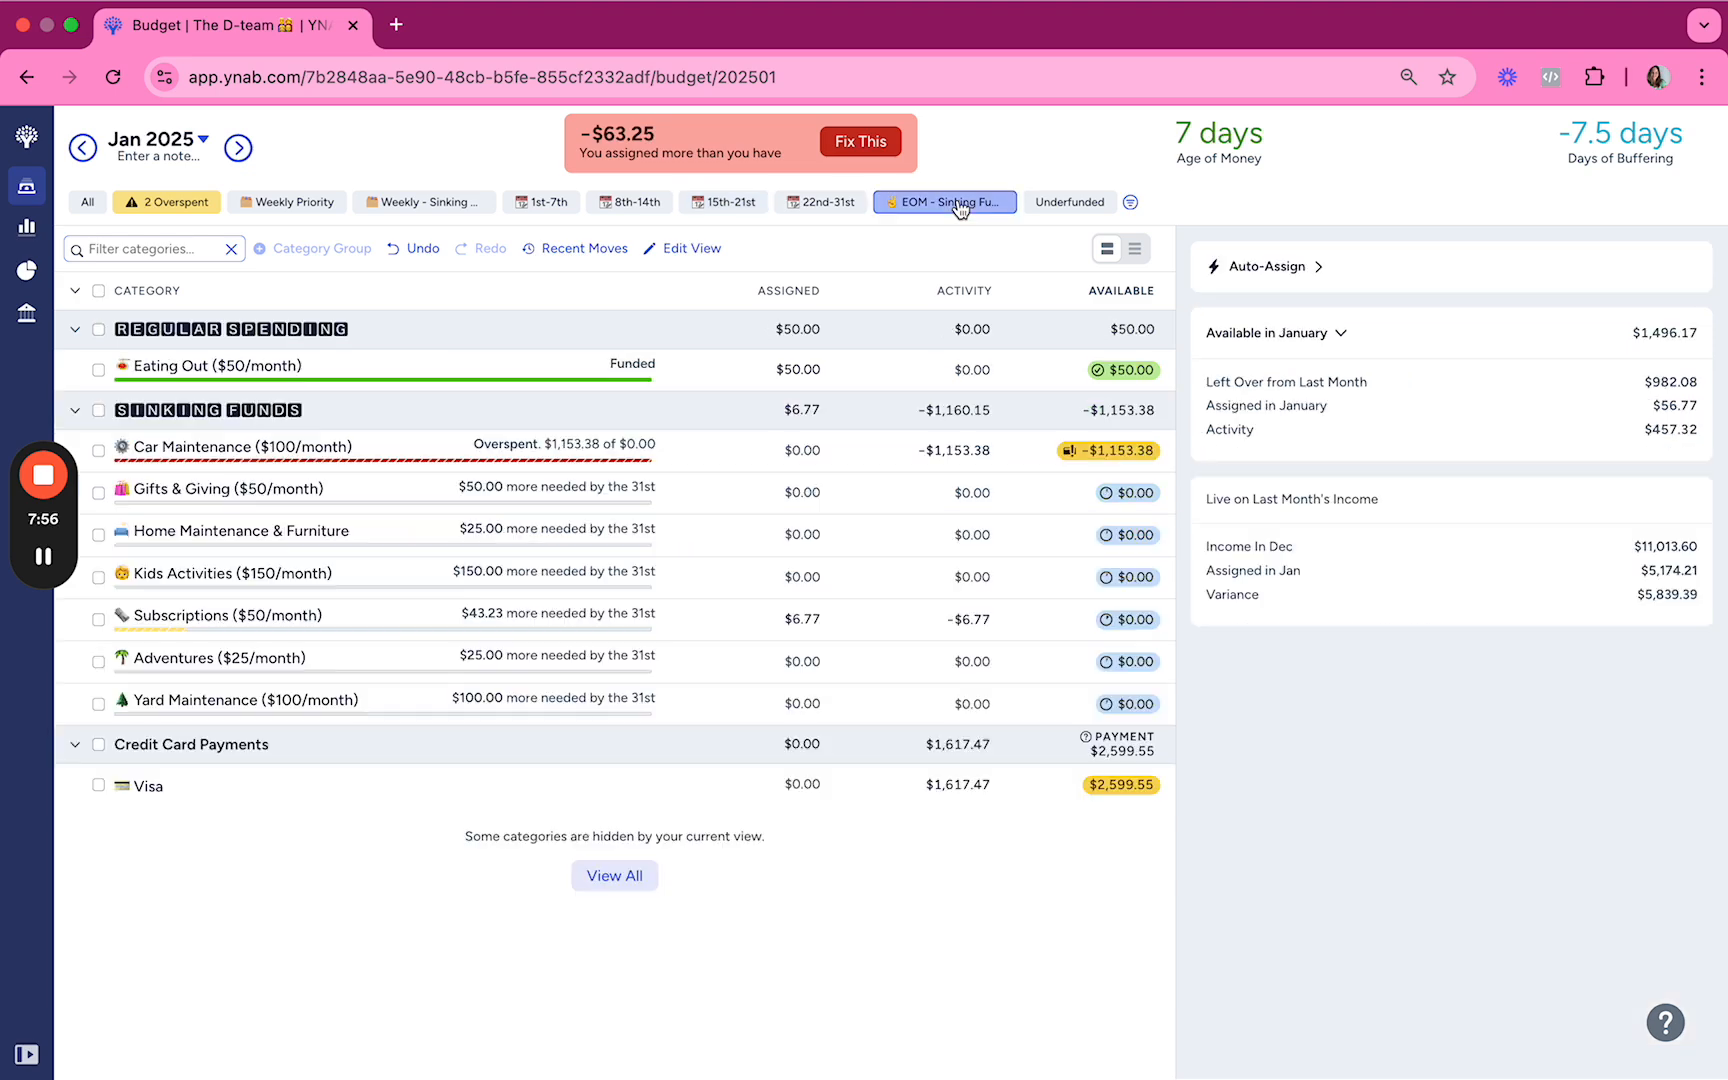
left_click(181, 371)
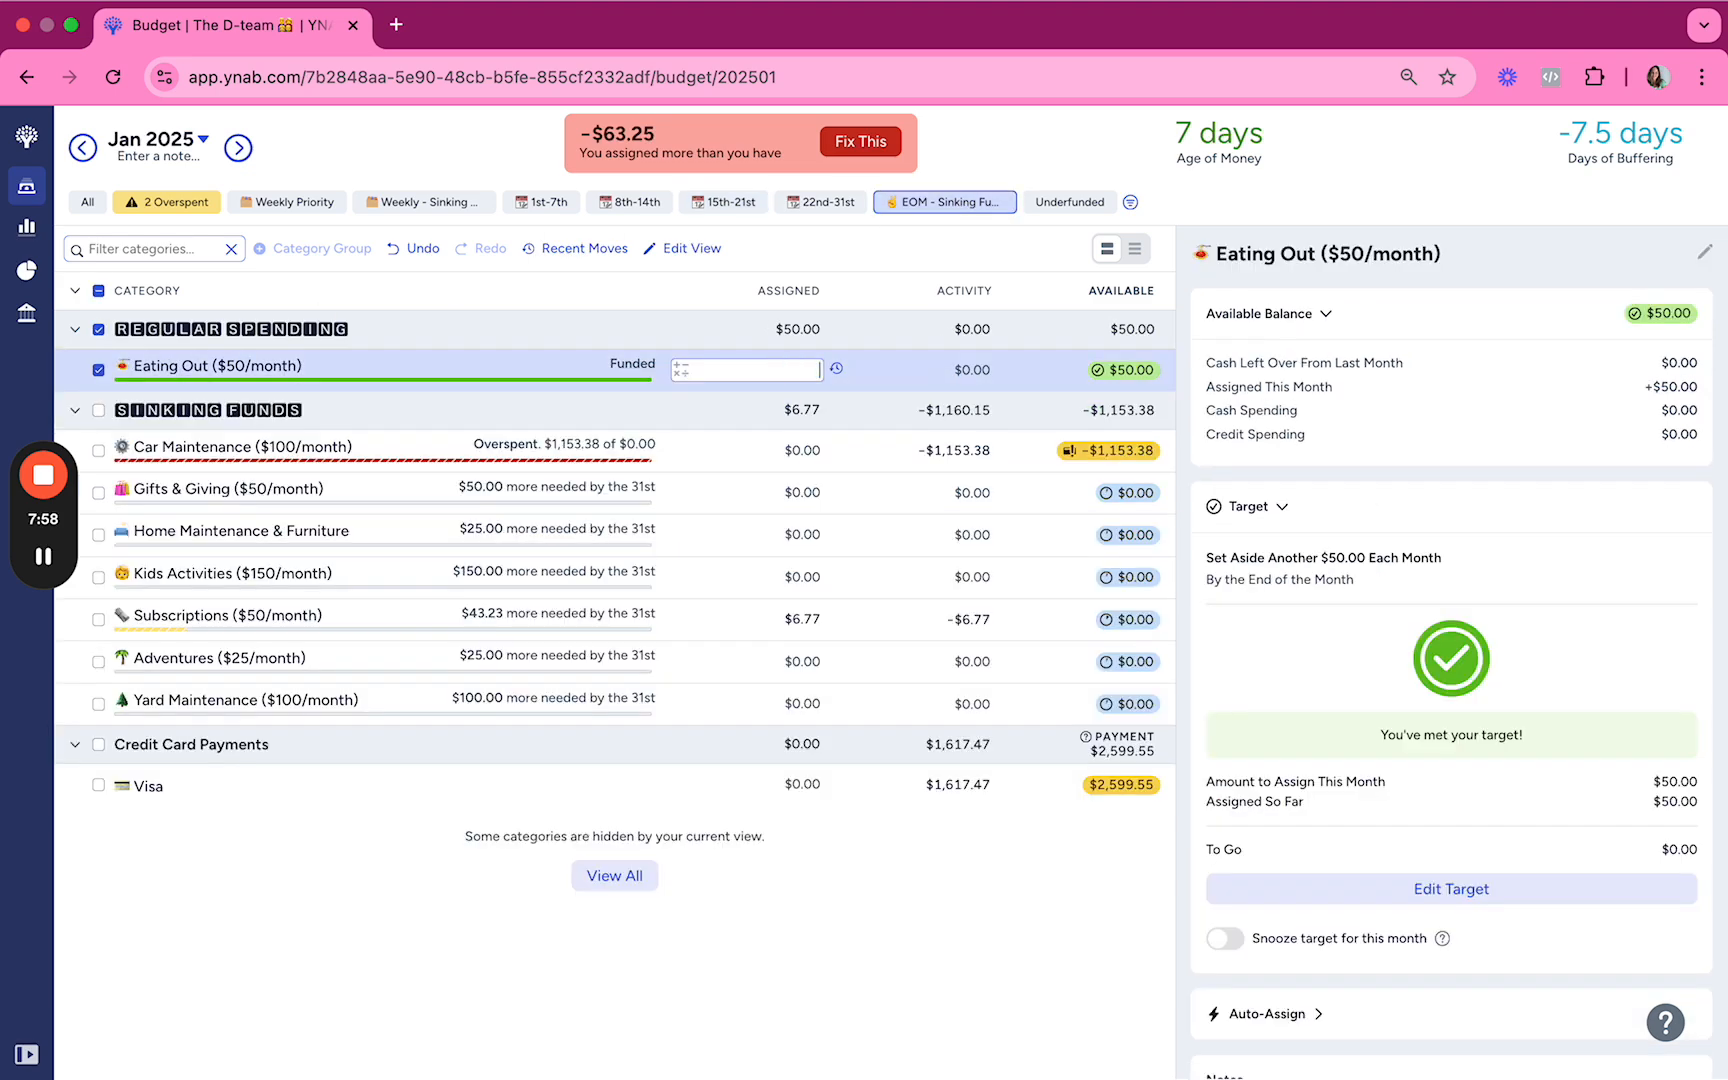
key("Return")
key("Up")
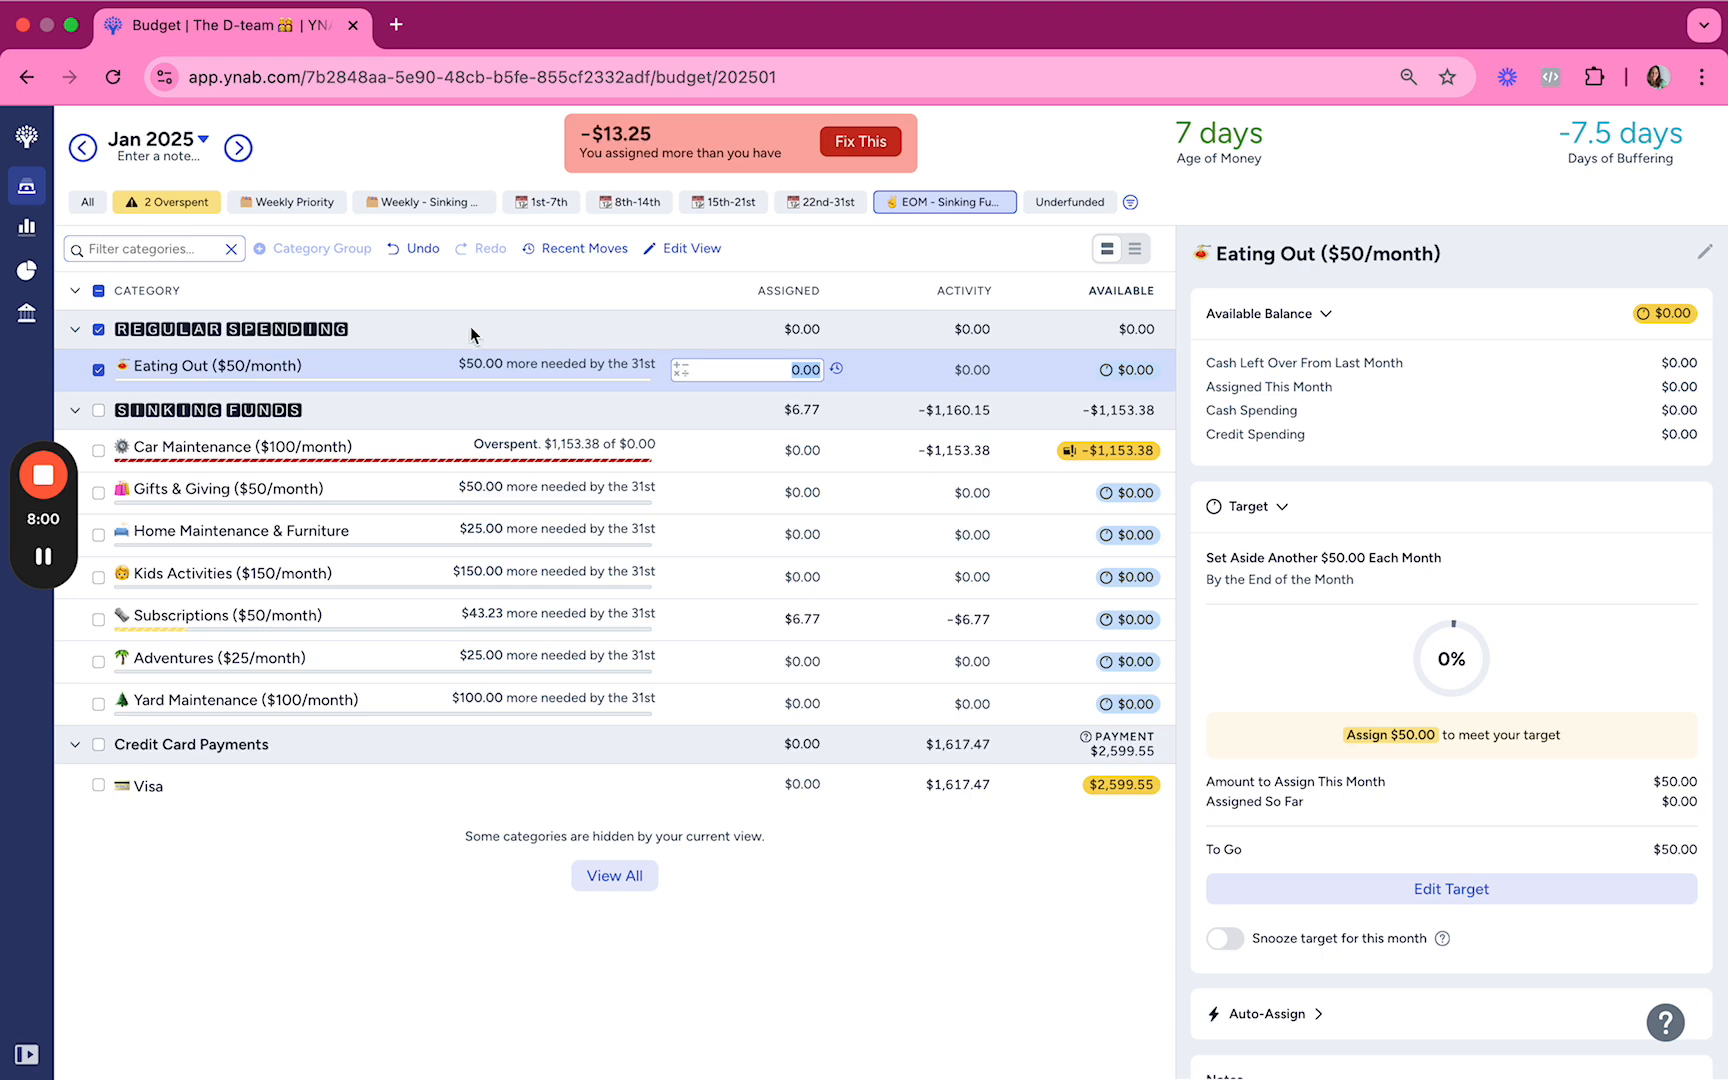
Step: Show all budget categories and look through their assigned and available amounts for money to pull back
left_click(88, 203)
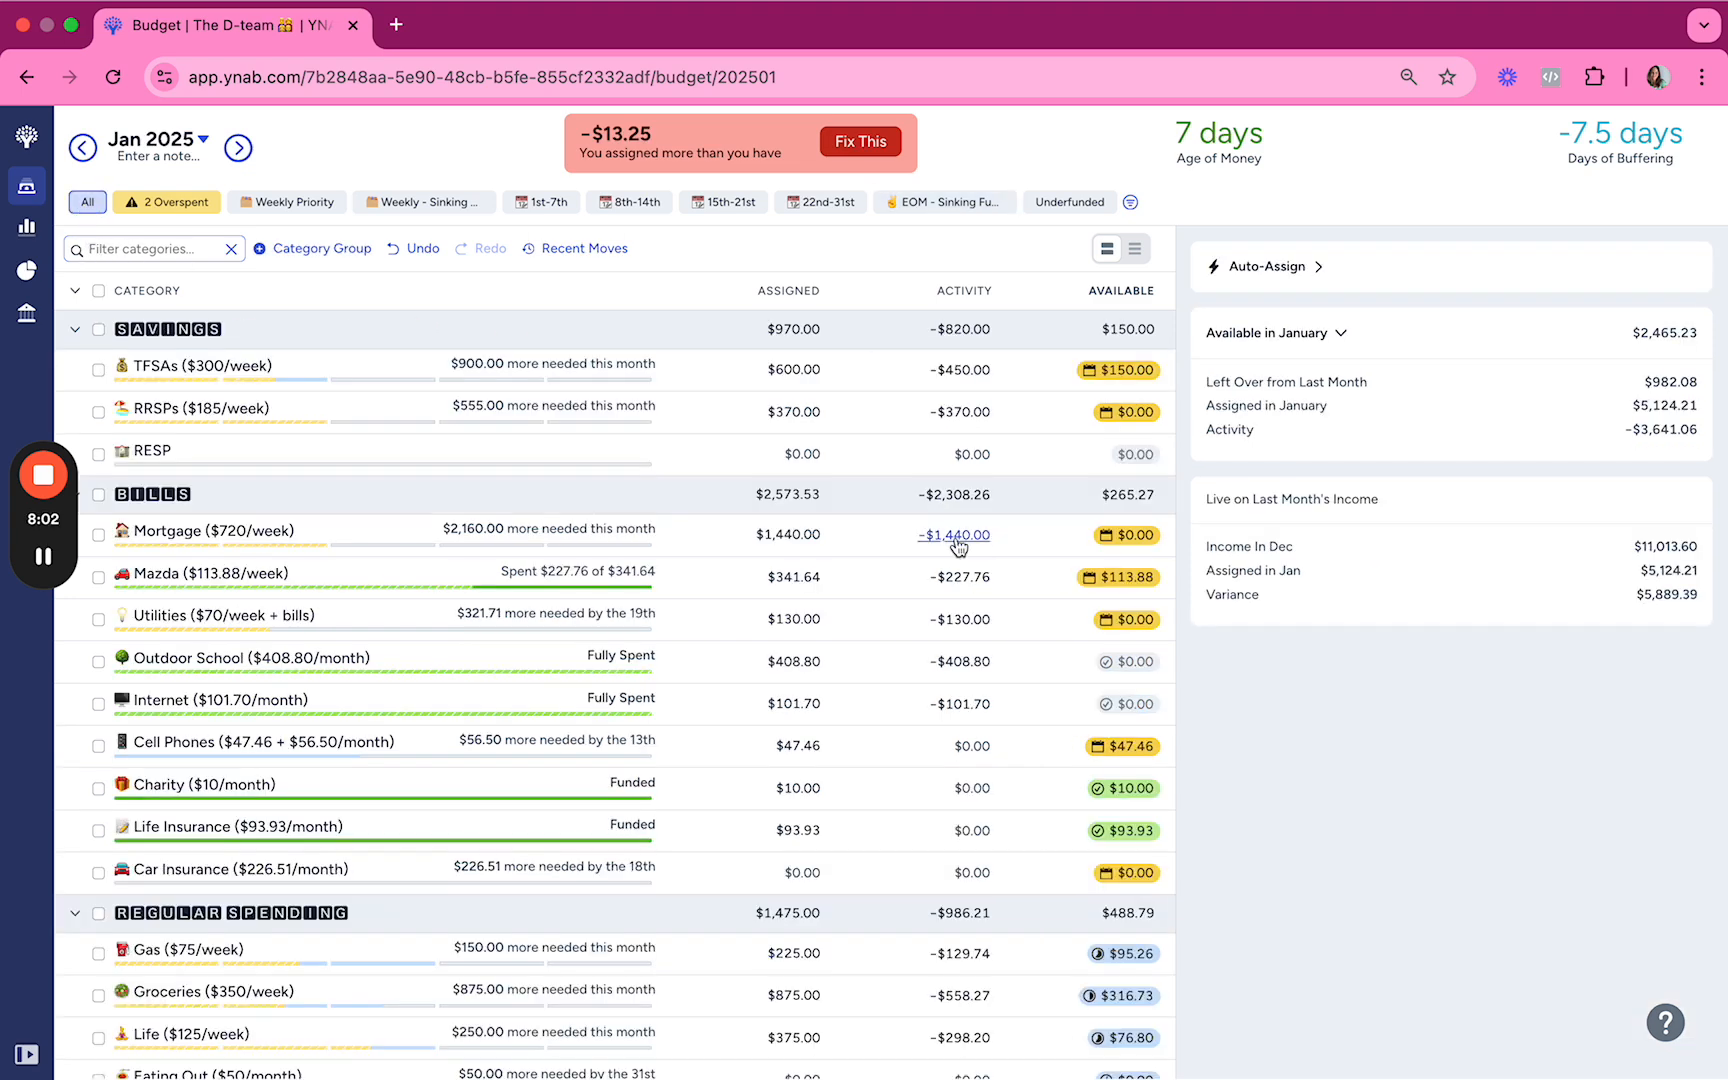
scroll(872, 565, "down", 1)
scroll(872, 565, "down", 1)
scroll(872, 565, "up", 2)
scroll(872, 565, "down", 2)
scroll(872, 558, "down", 3)
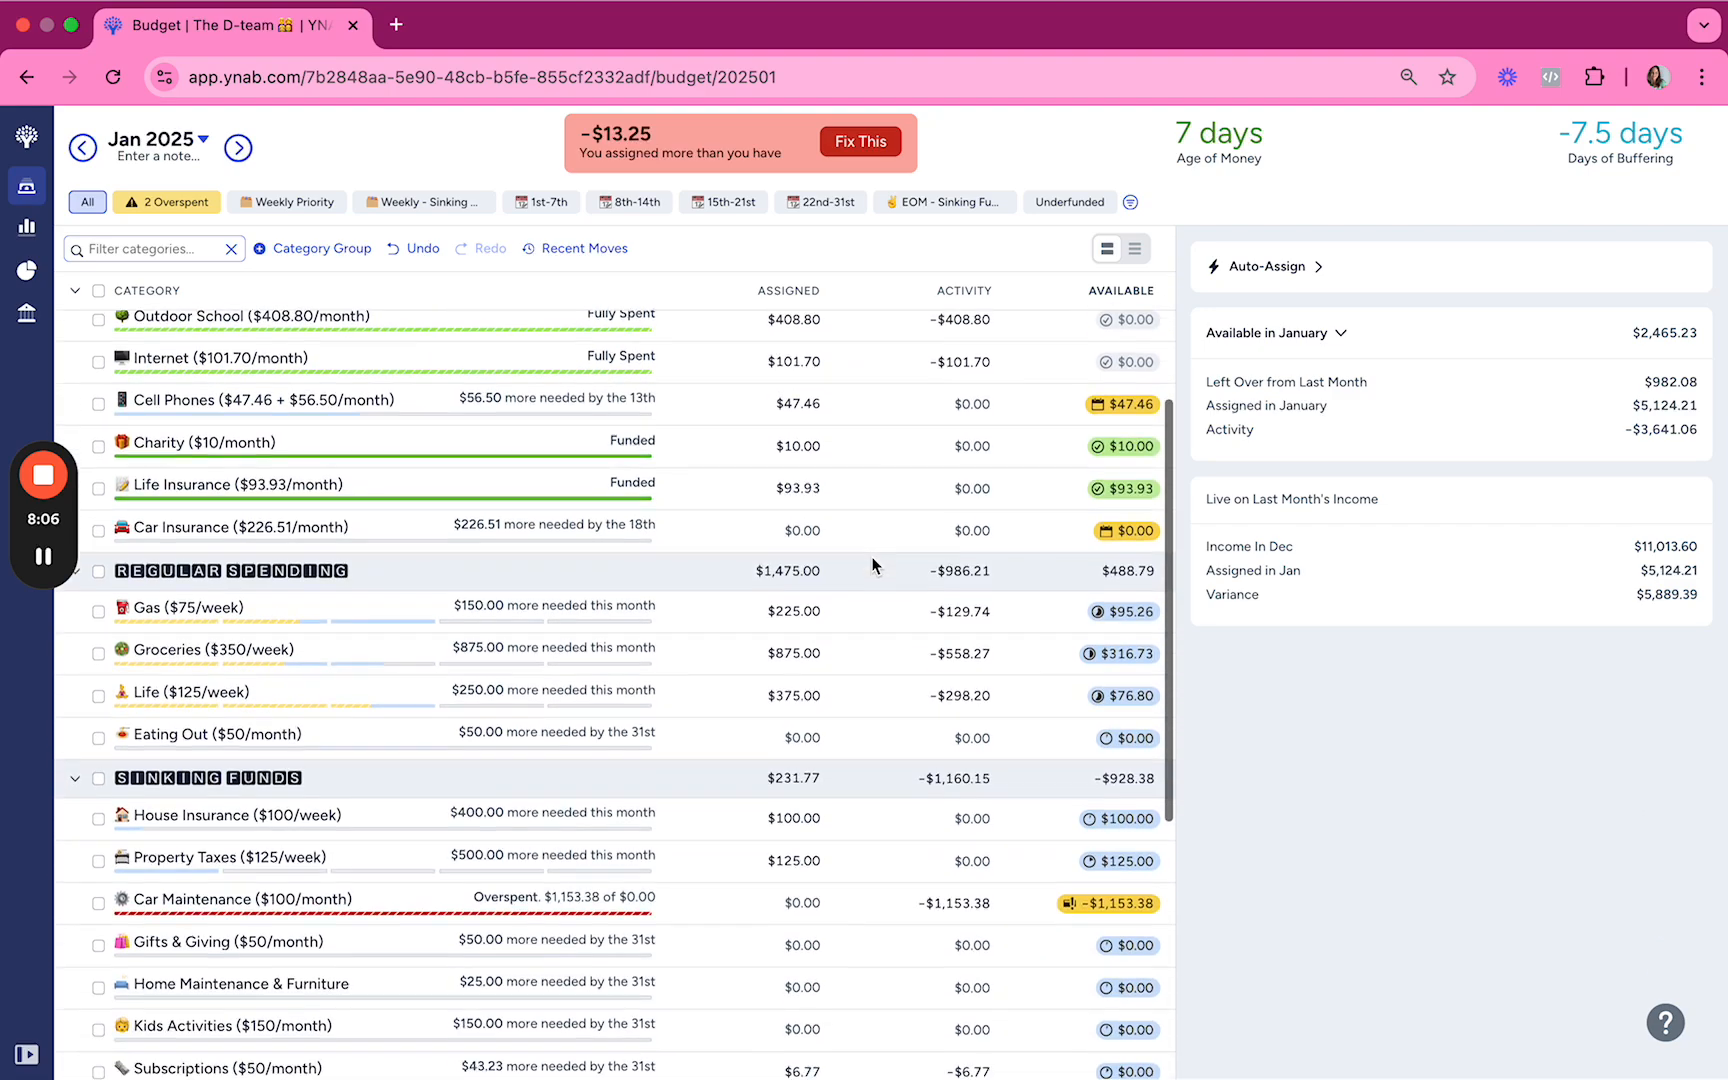
scroll(872, 565, "down", 2)
scroll(872, 565, "up", 3)
Step: Subtract $13.25 from the amount assigned to Life
left_click(845, 679)
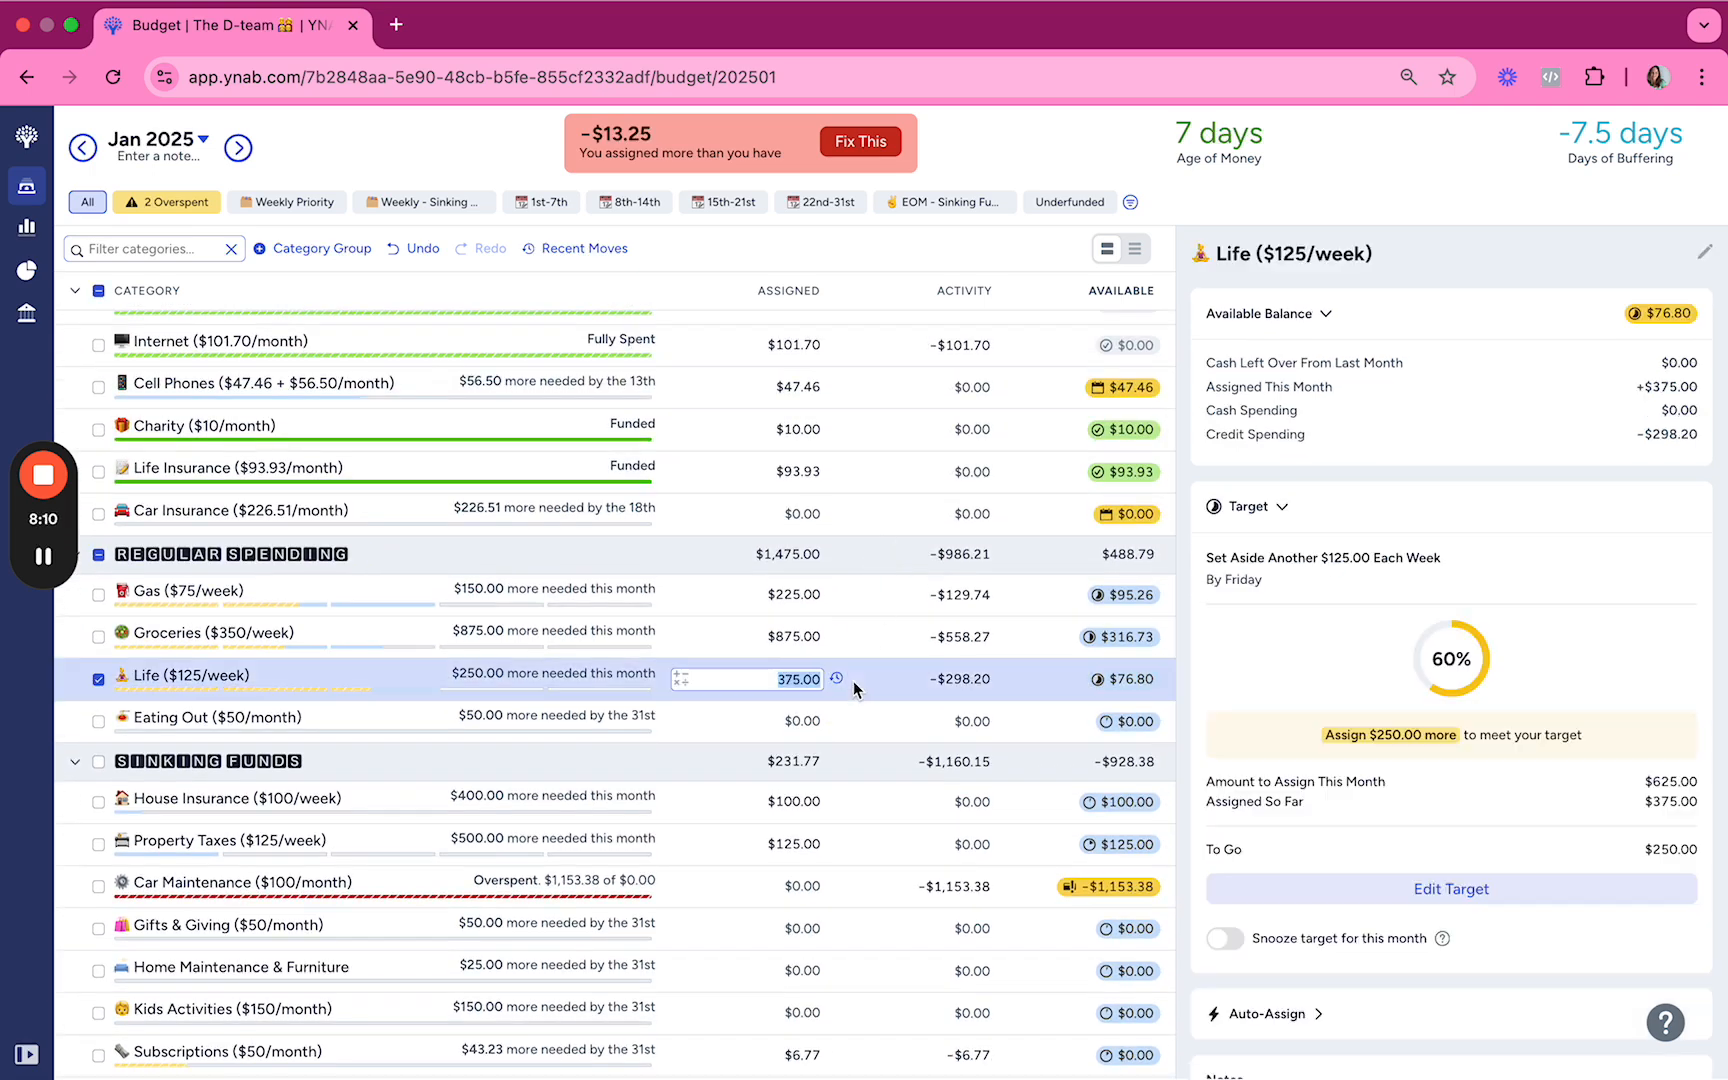
key("Right")
type("-13.25")
key("Return")
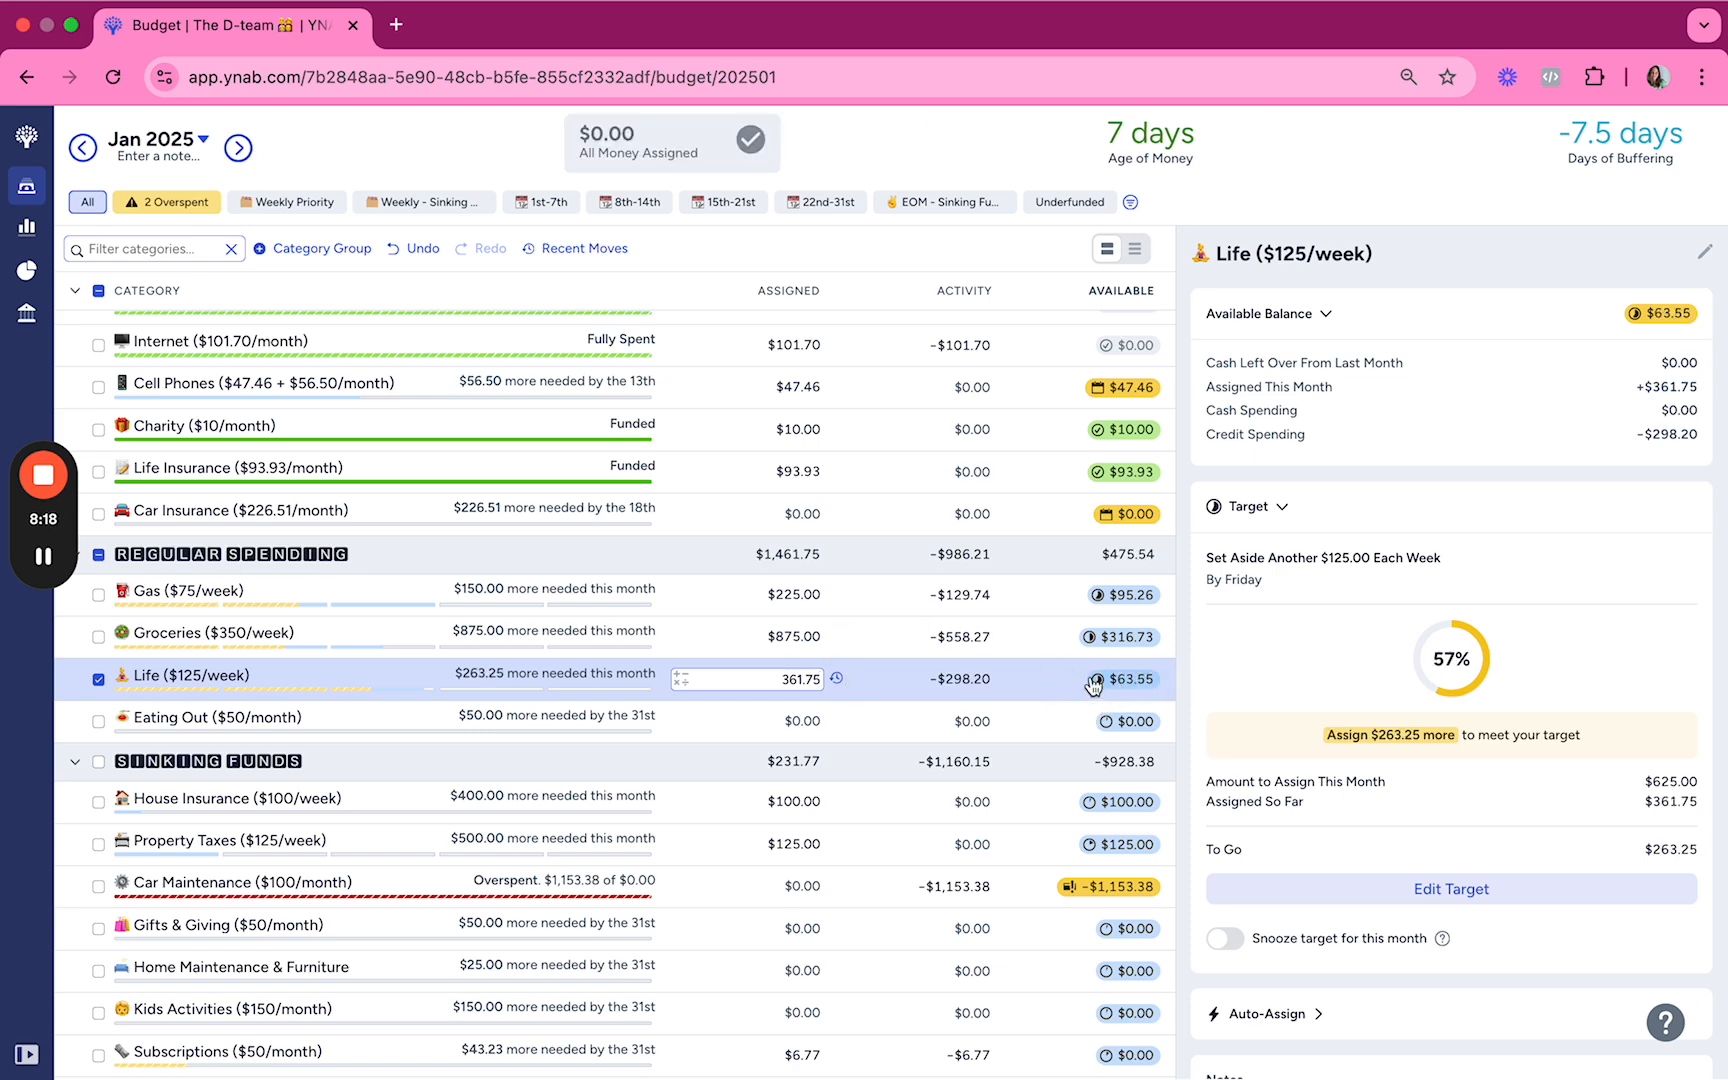
left_click(894, 679)
left_click(884, 560)
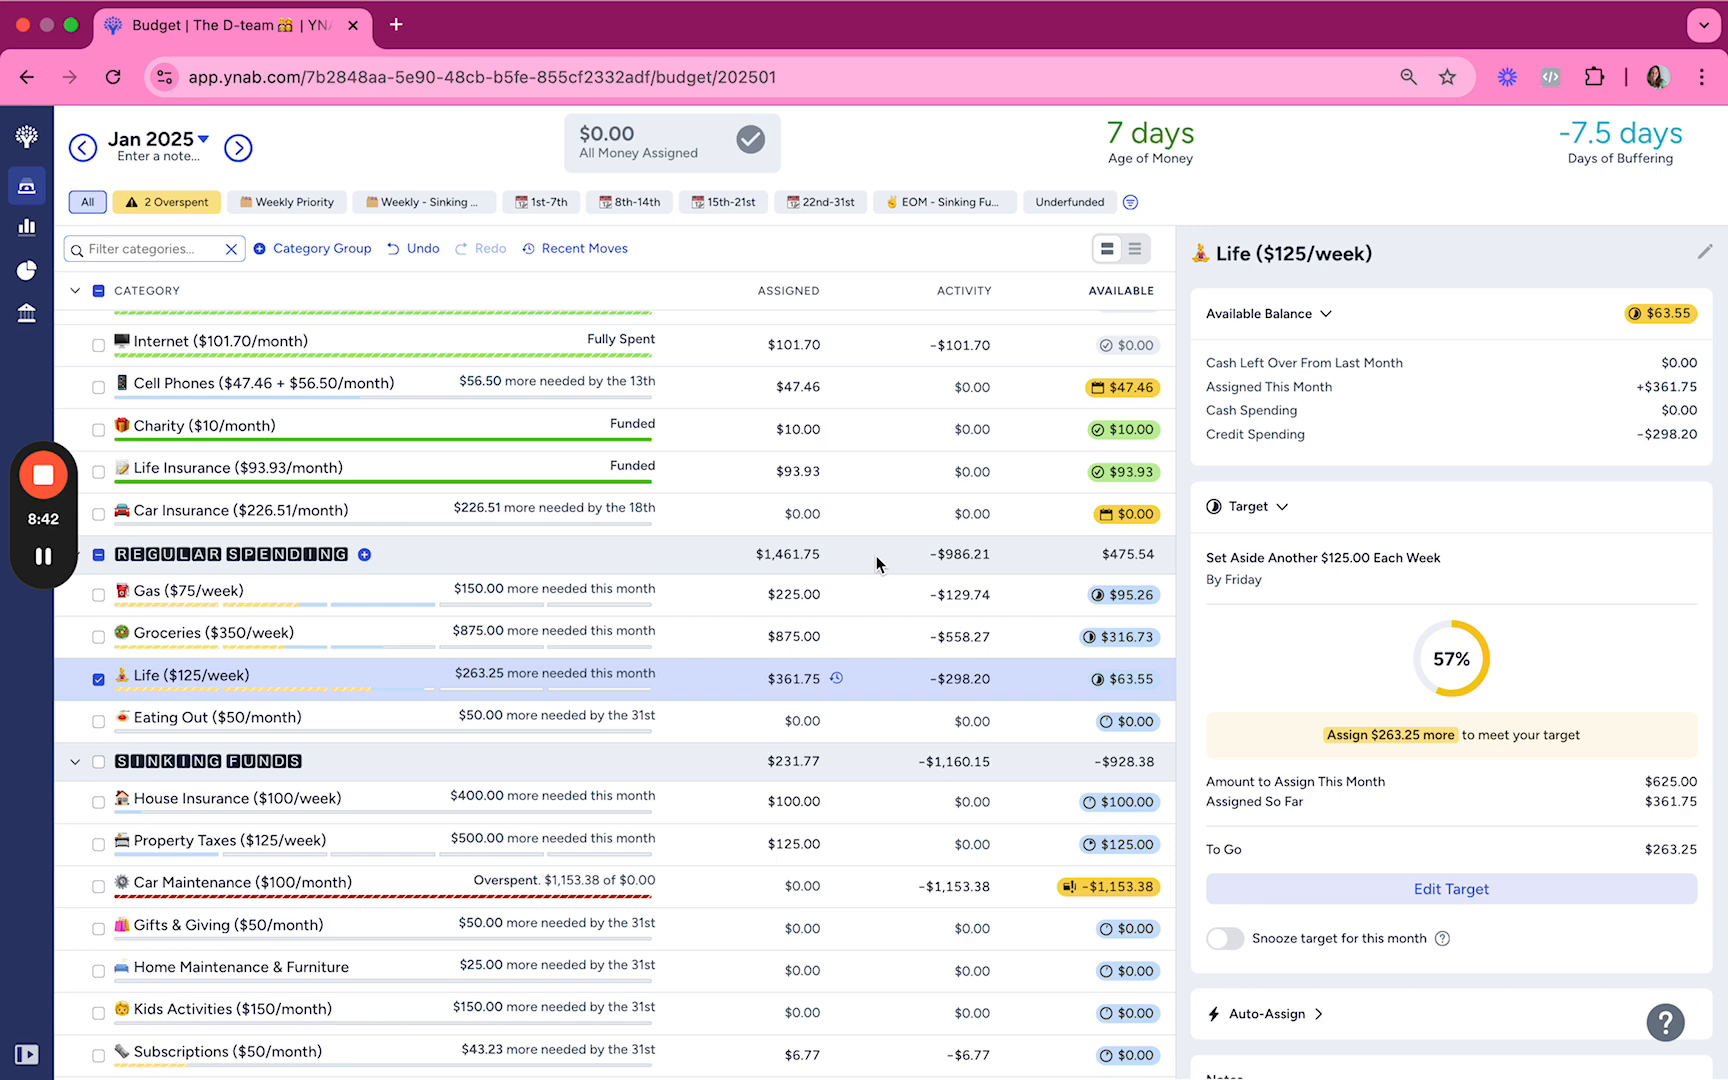
Step: Examine the overspending and target details of Car Maintenance alongside the other budget categories
scroll(698, 563, "down", 1)
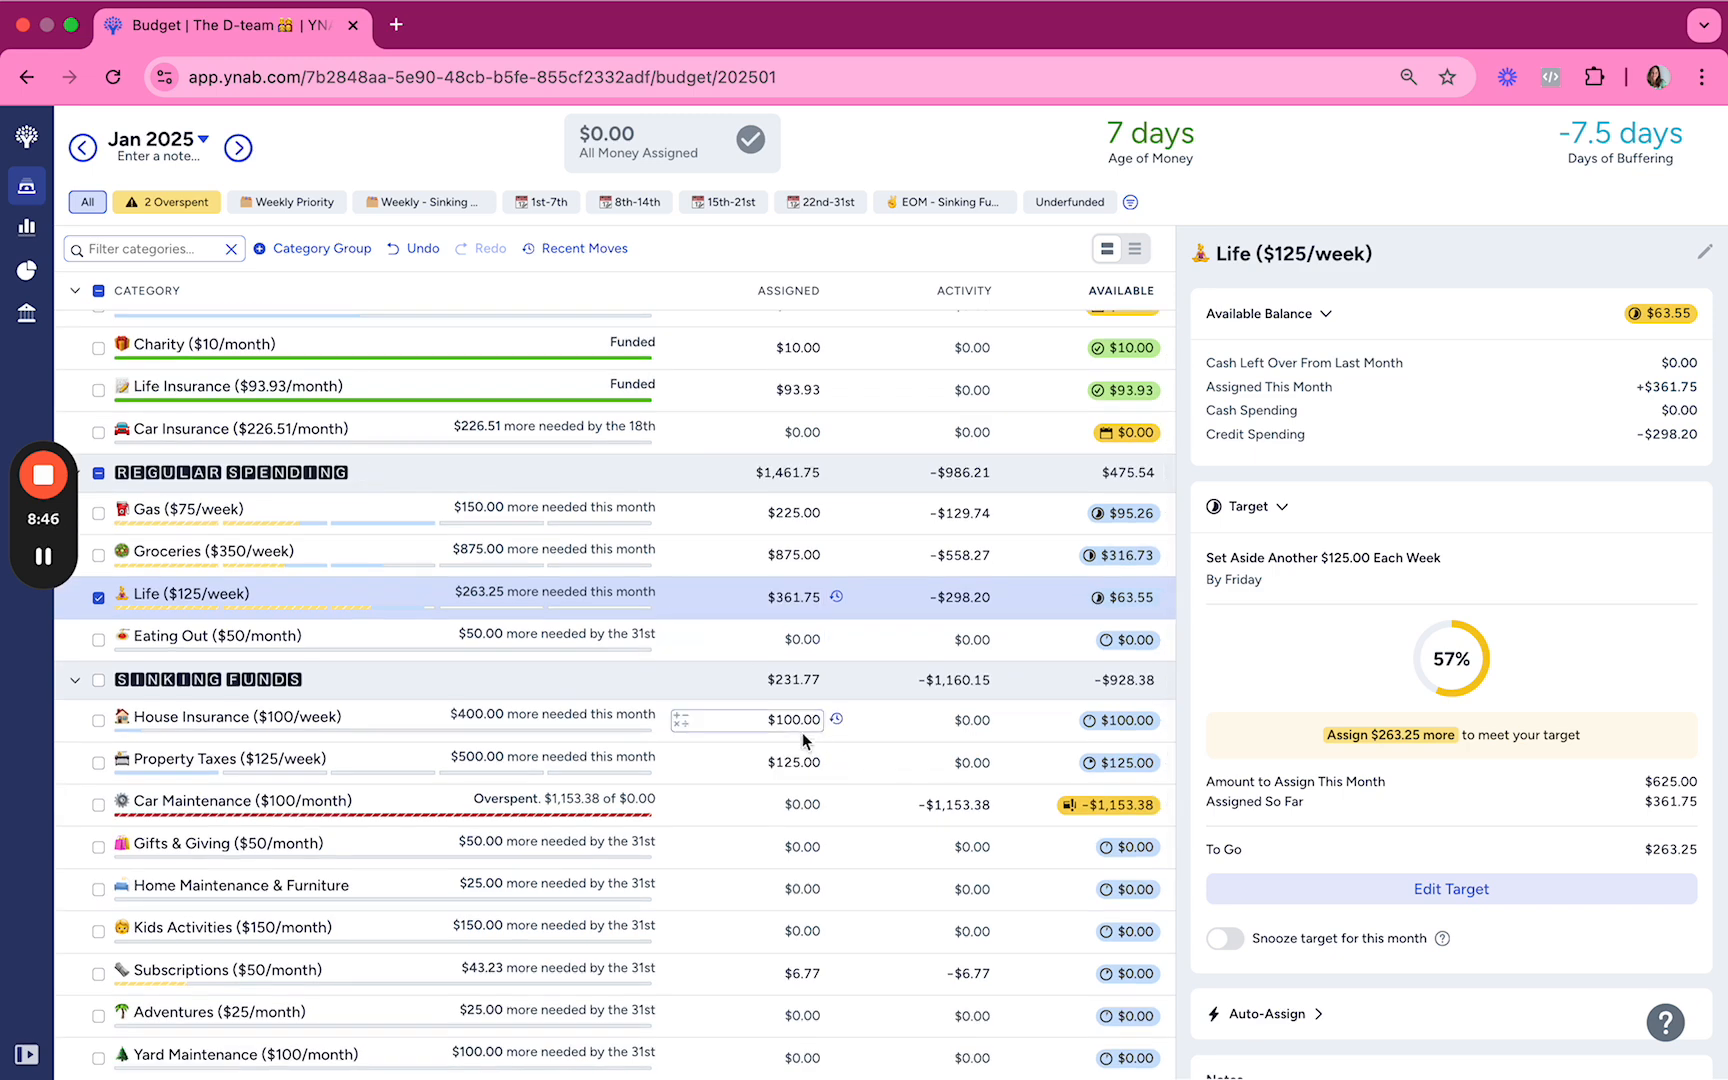
scroll(802, 732, "down", 1)
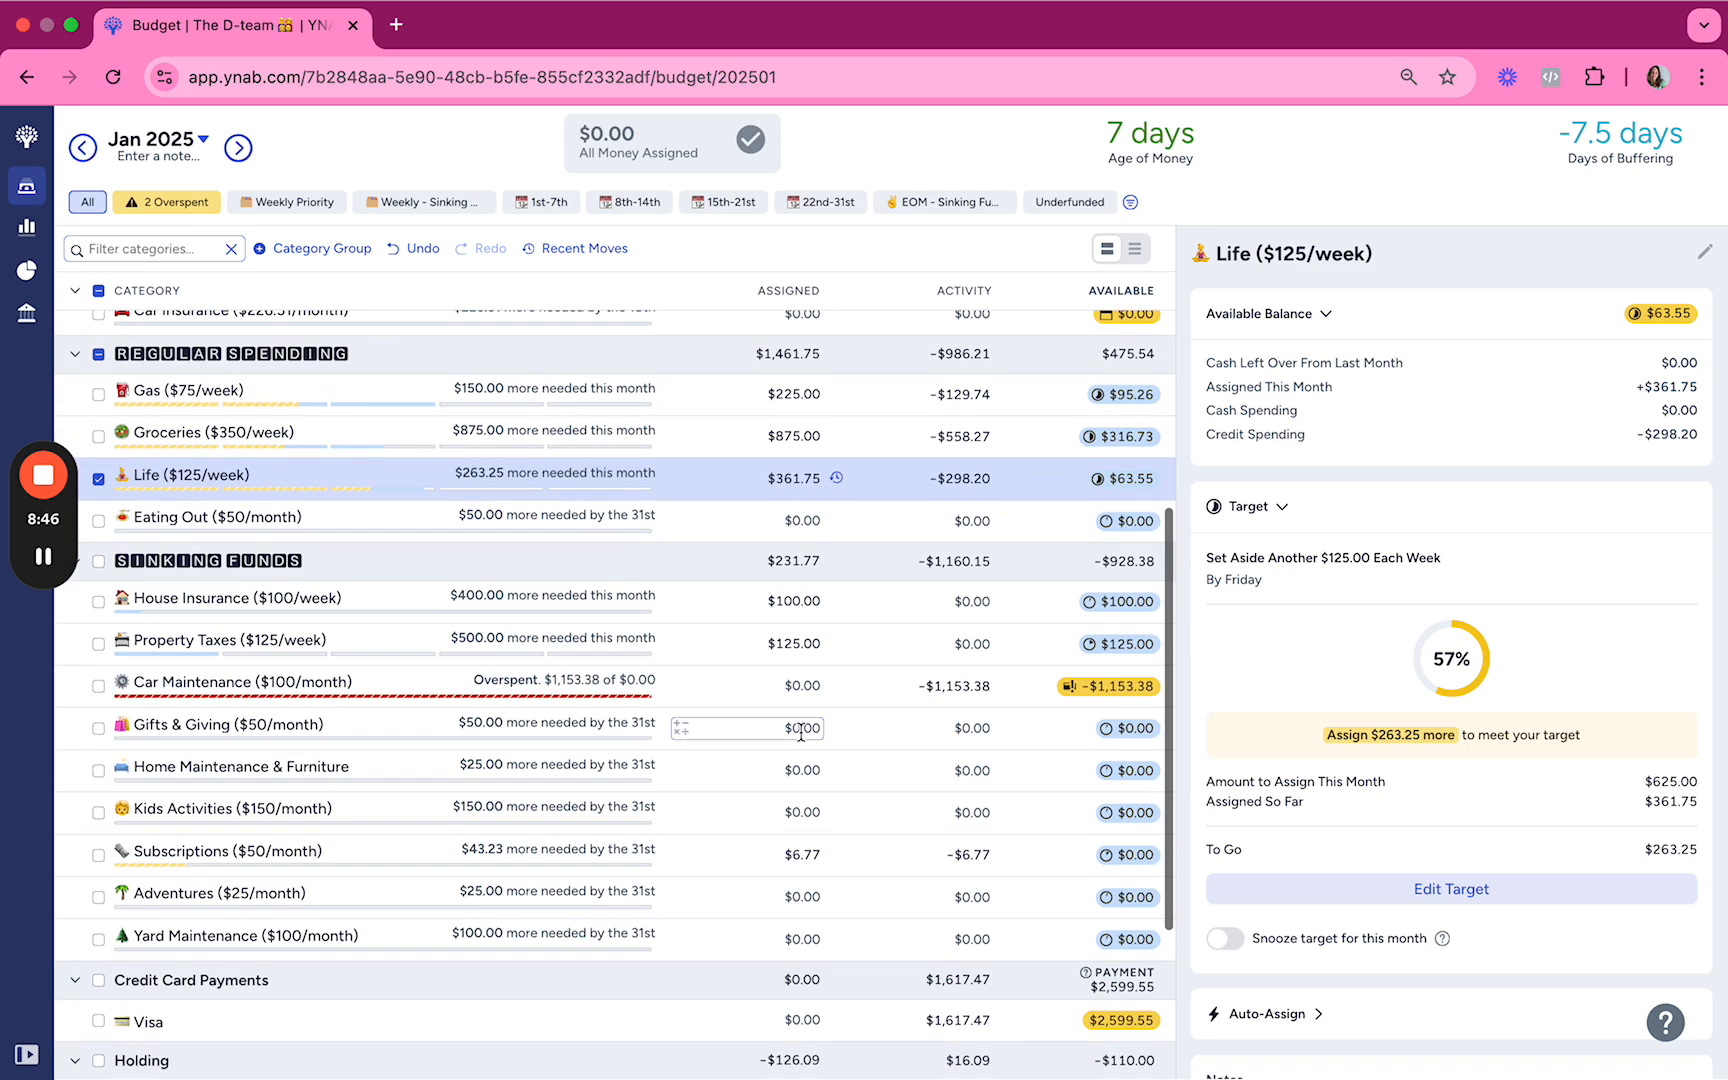
left_click(882, 693)
scroll(882, 693, "down", 1)
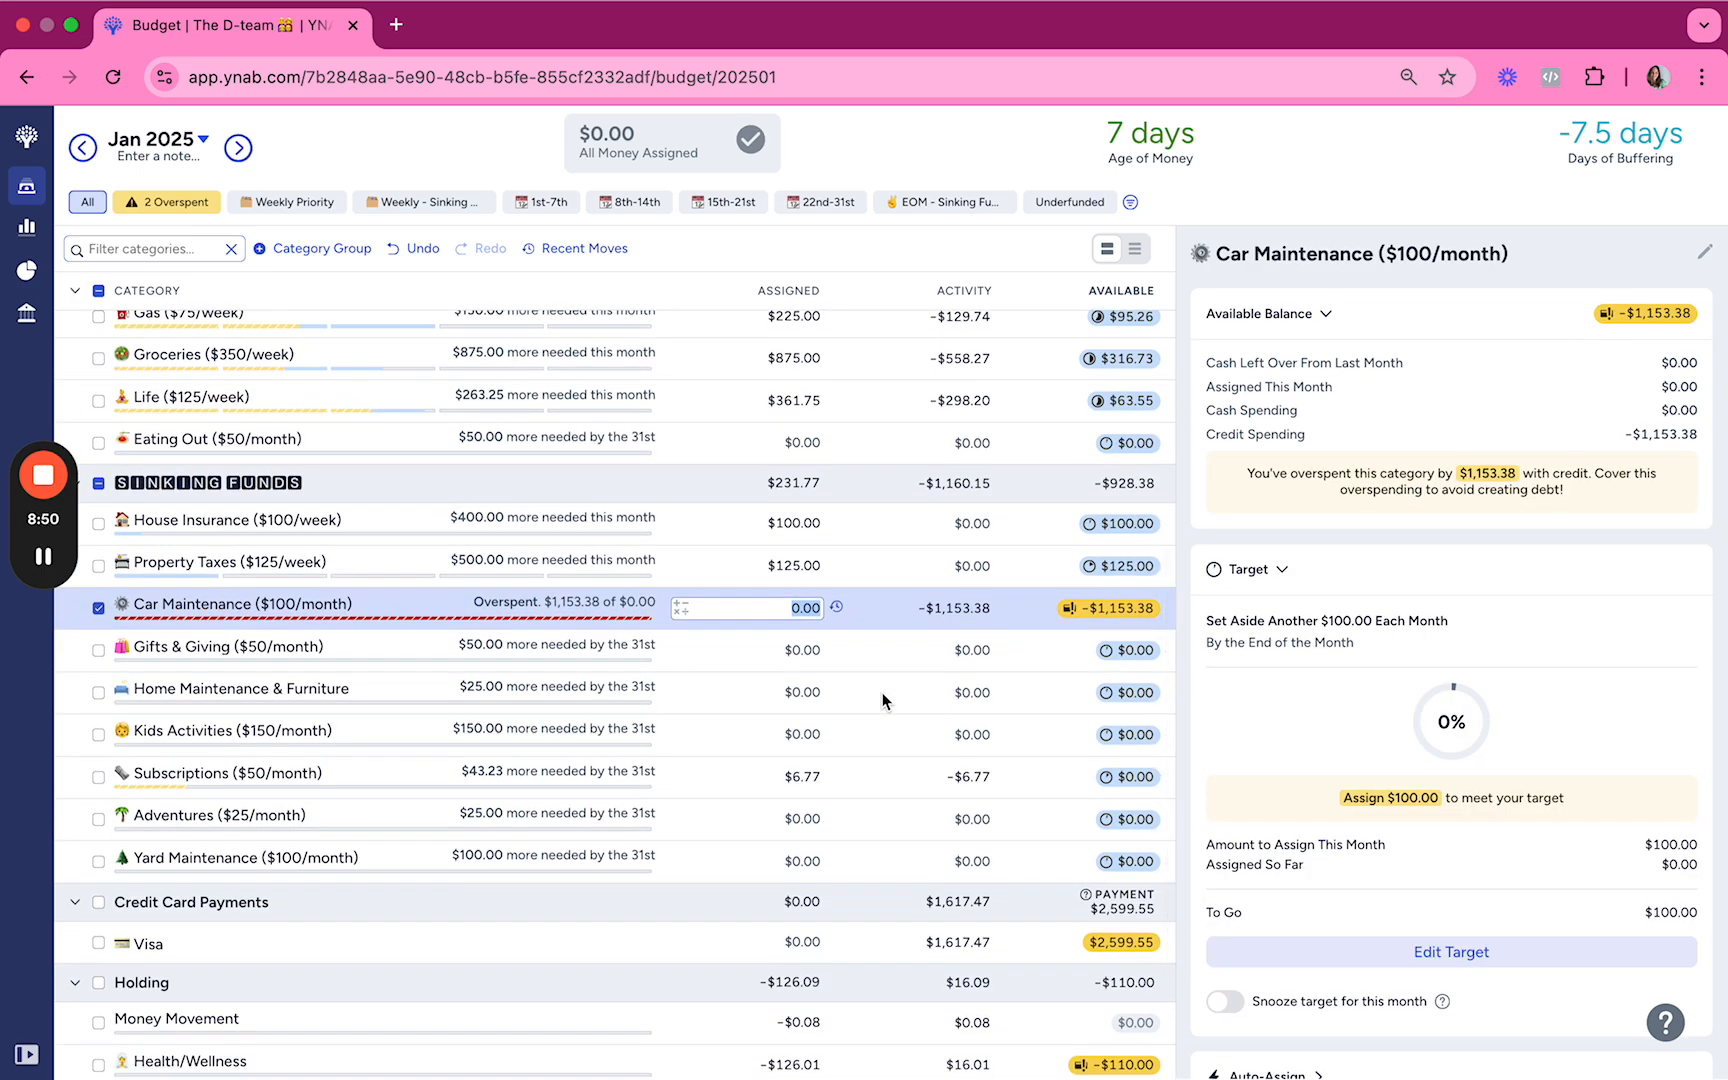
scroll(882, 693, "up", 5)
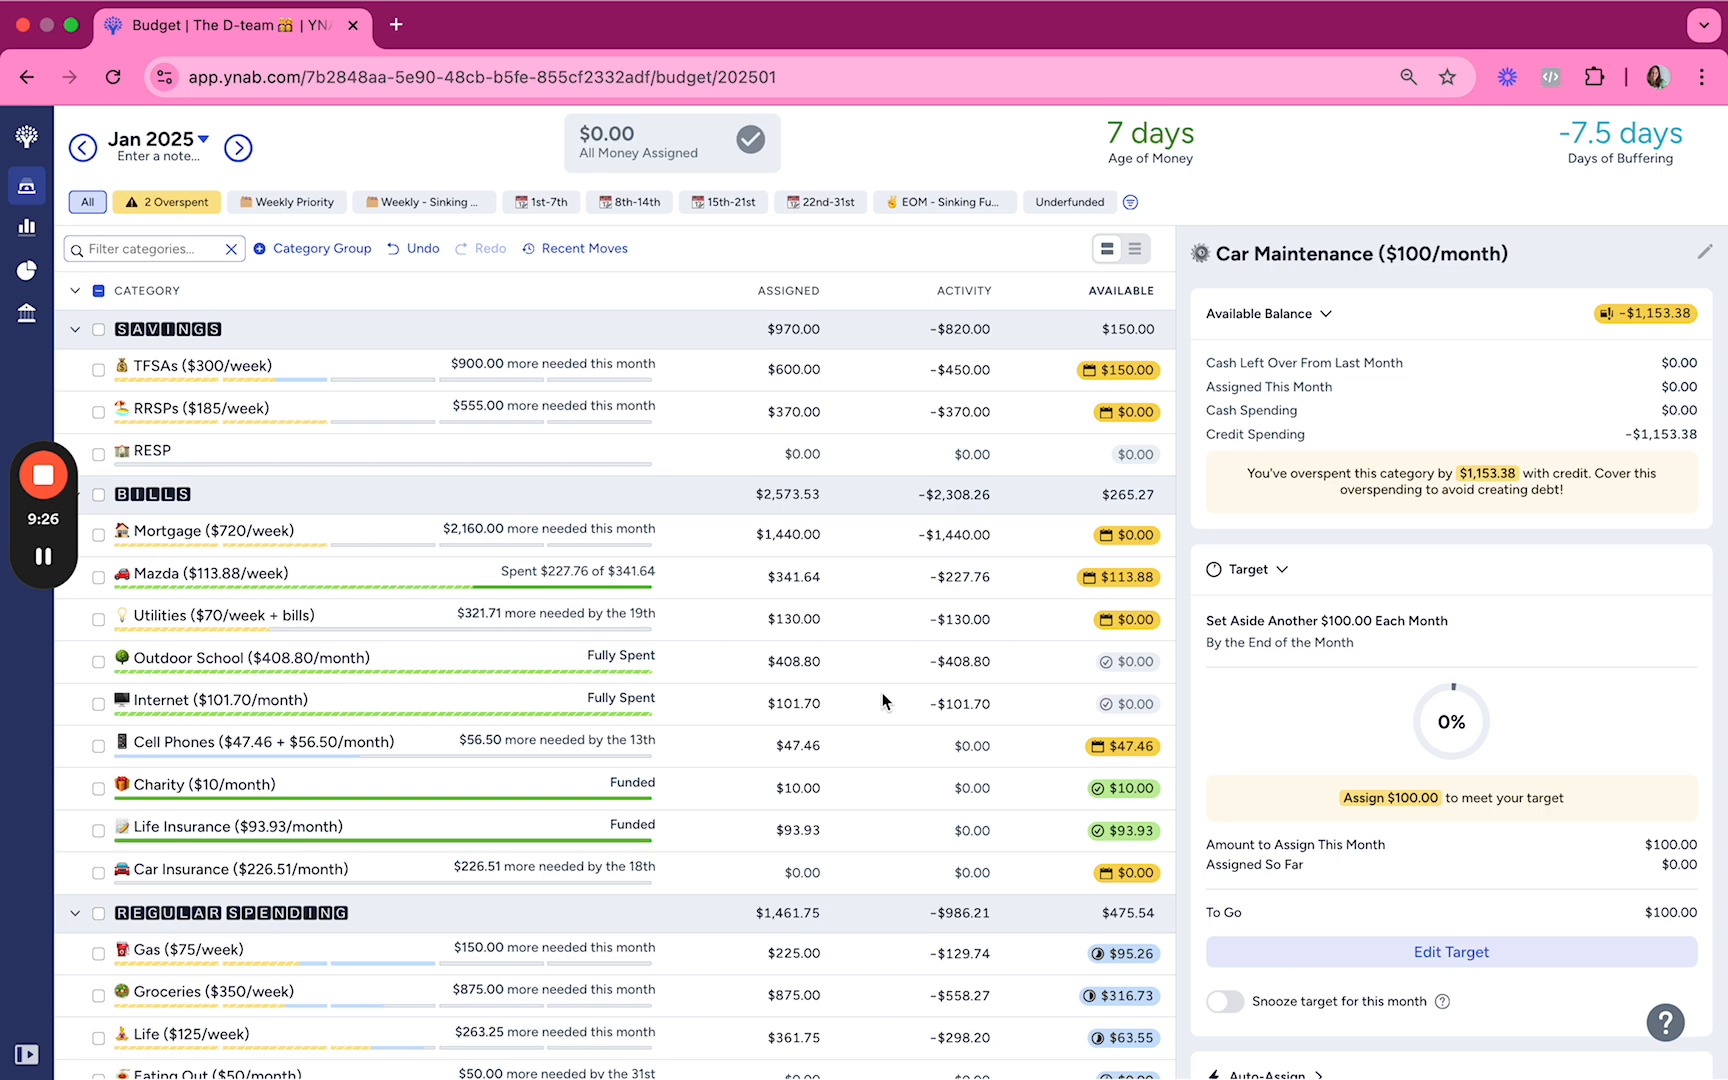
scroll(882, 693, "down", 5)
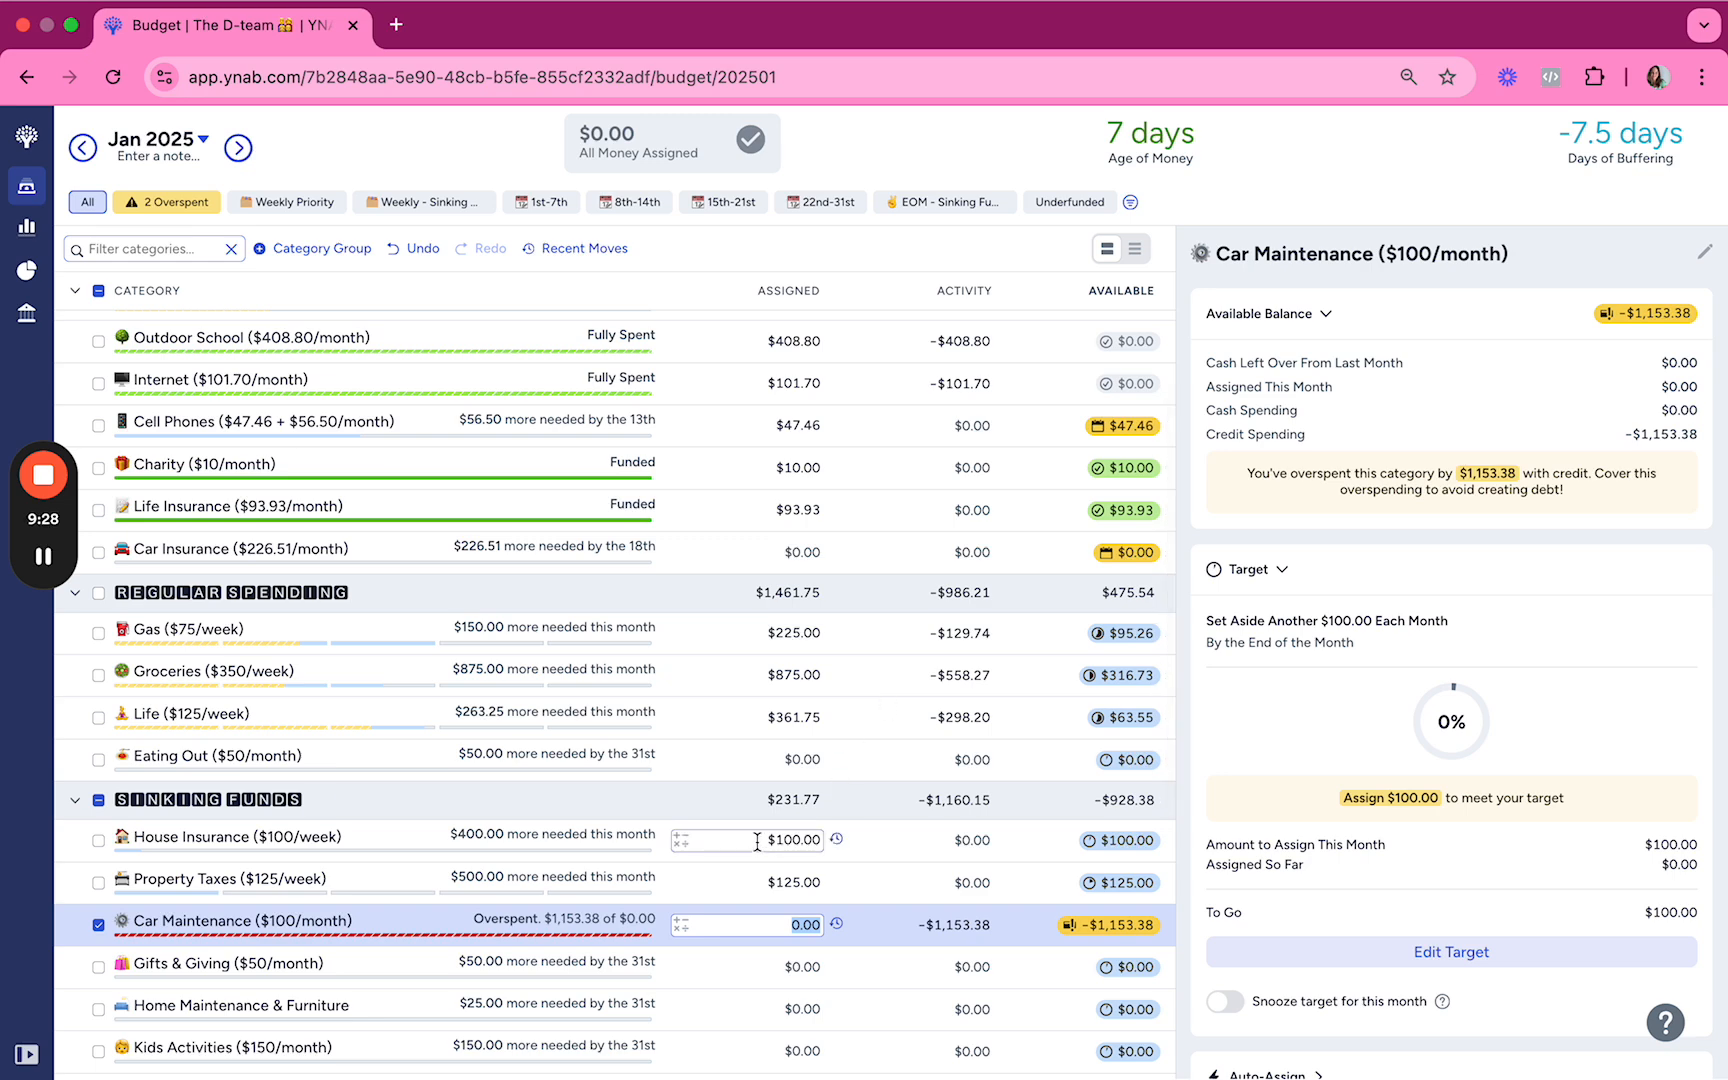
scroll(882, 693, "down", 5)
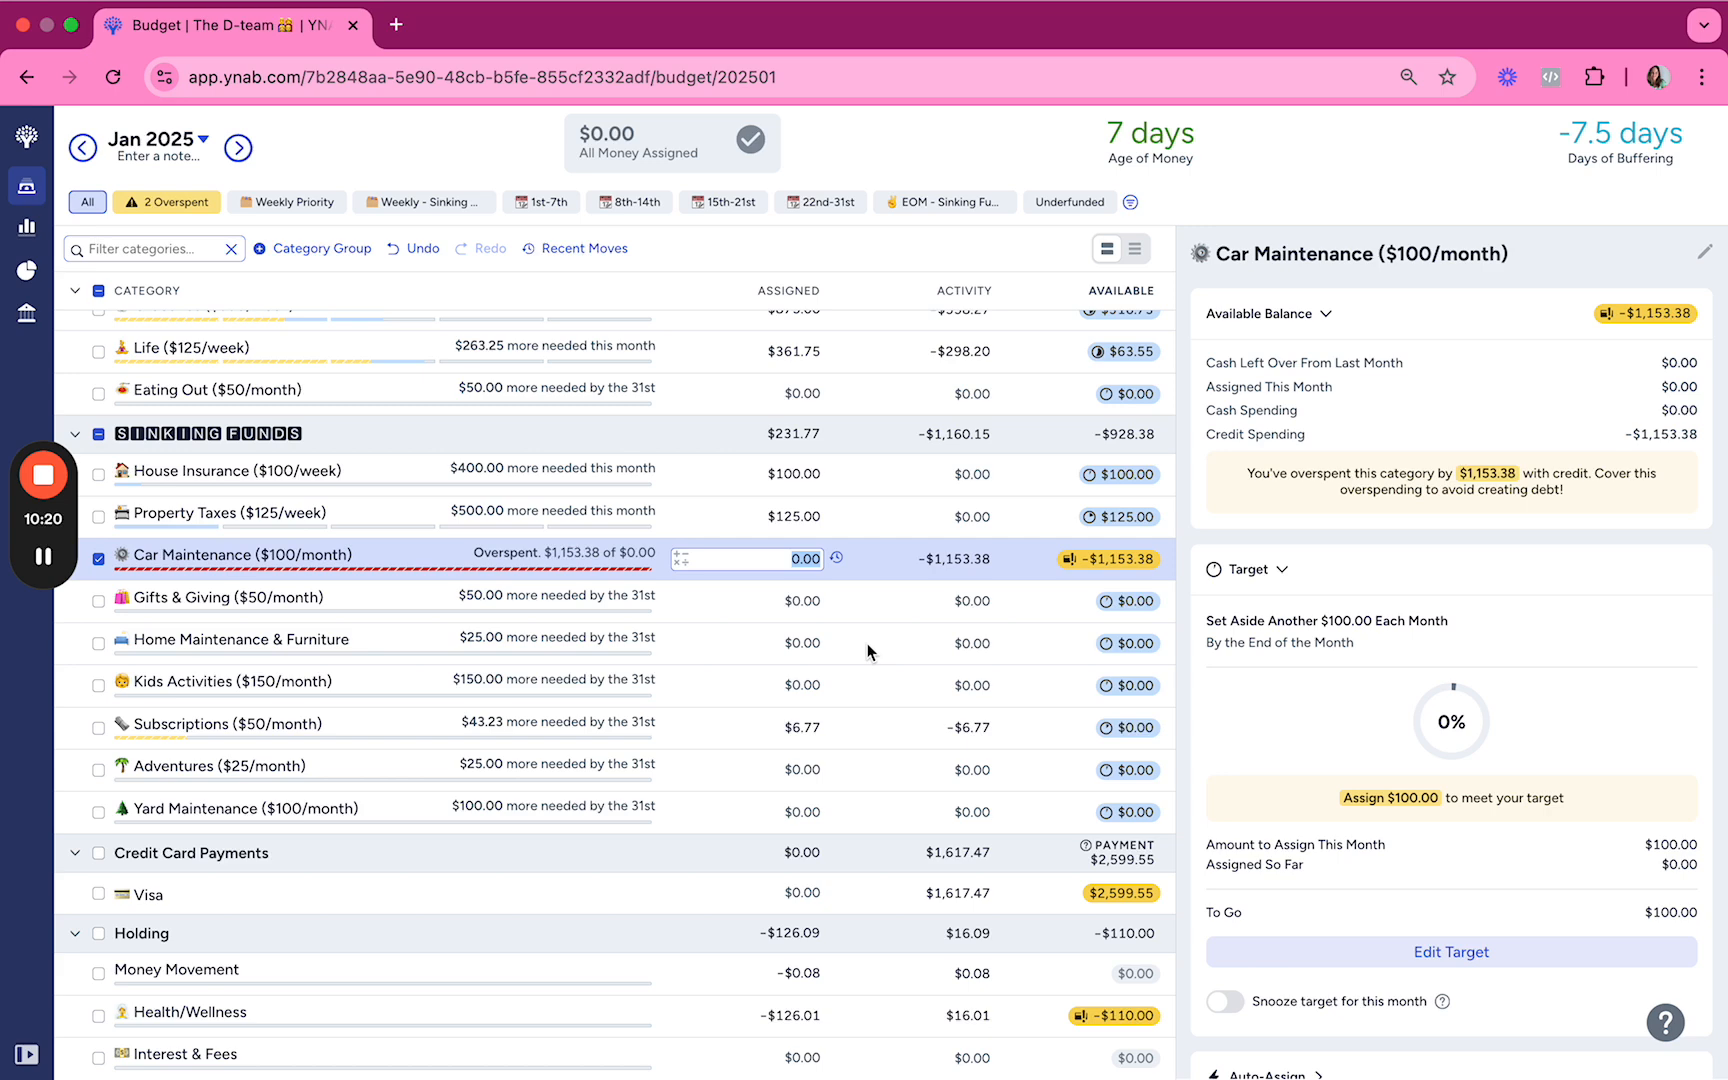
Step: Review the balances and monthly targets of Kids Activities, Subscriptions, Adventures and Yard Maintenance in turn
left_click(888, 690)
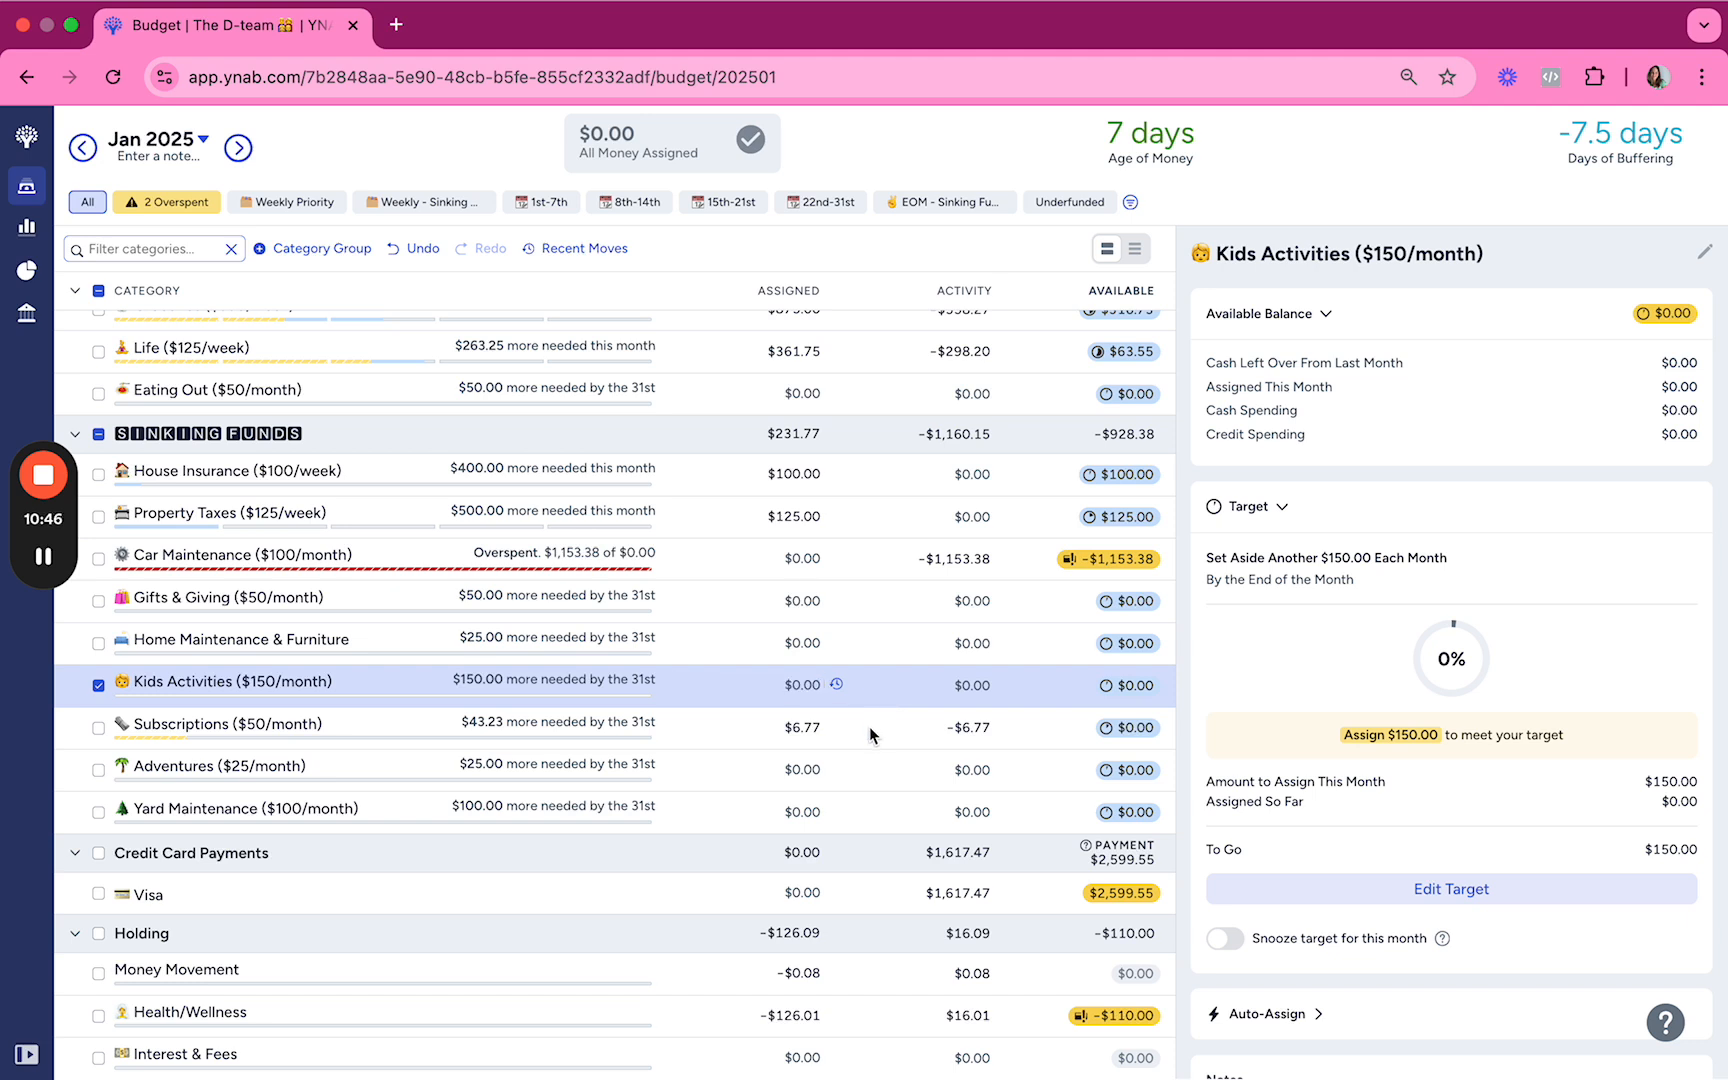
left_click(869, 726)
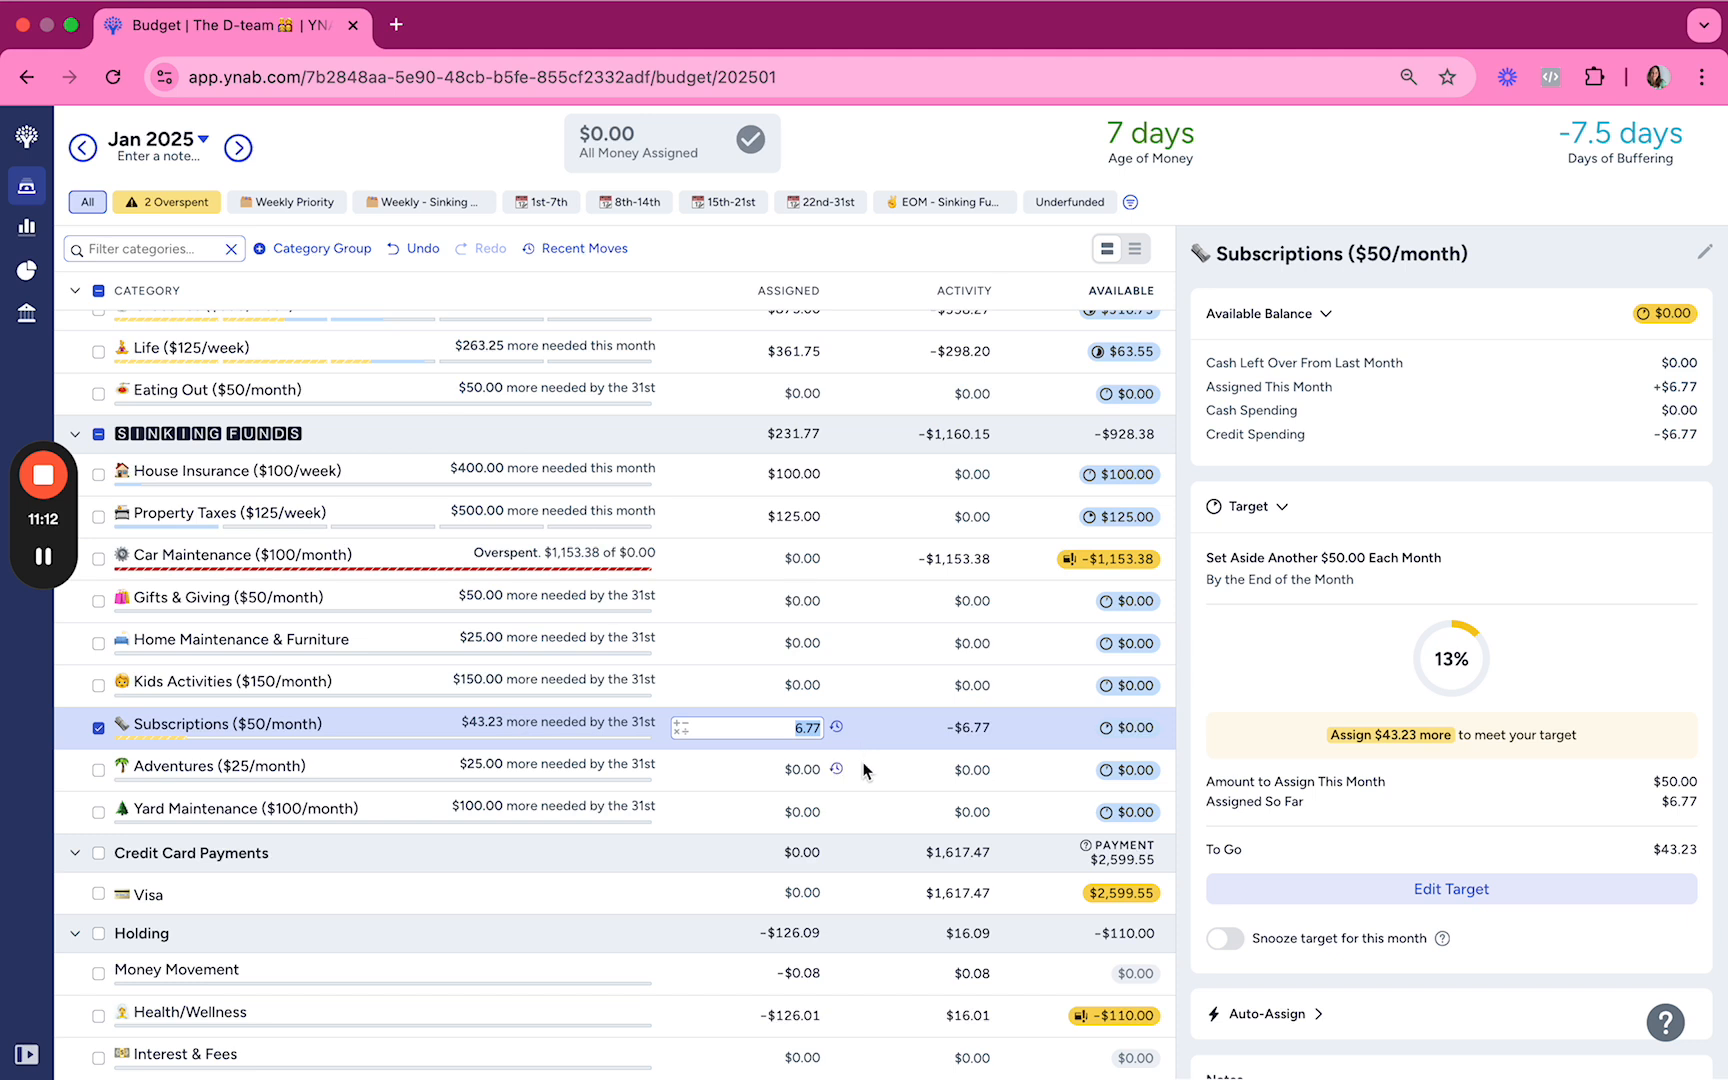
left_click(865, 768)
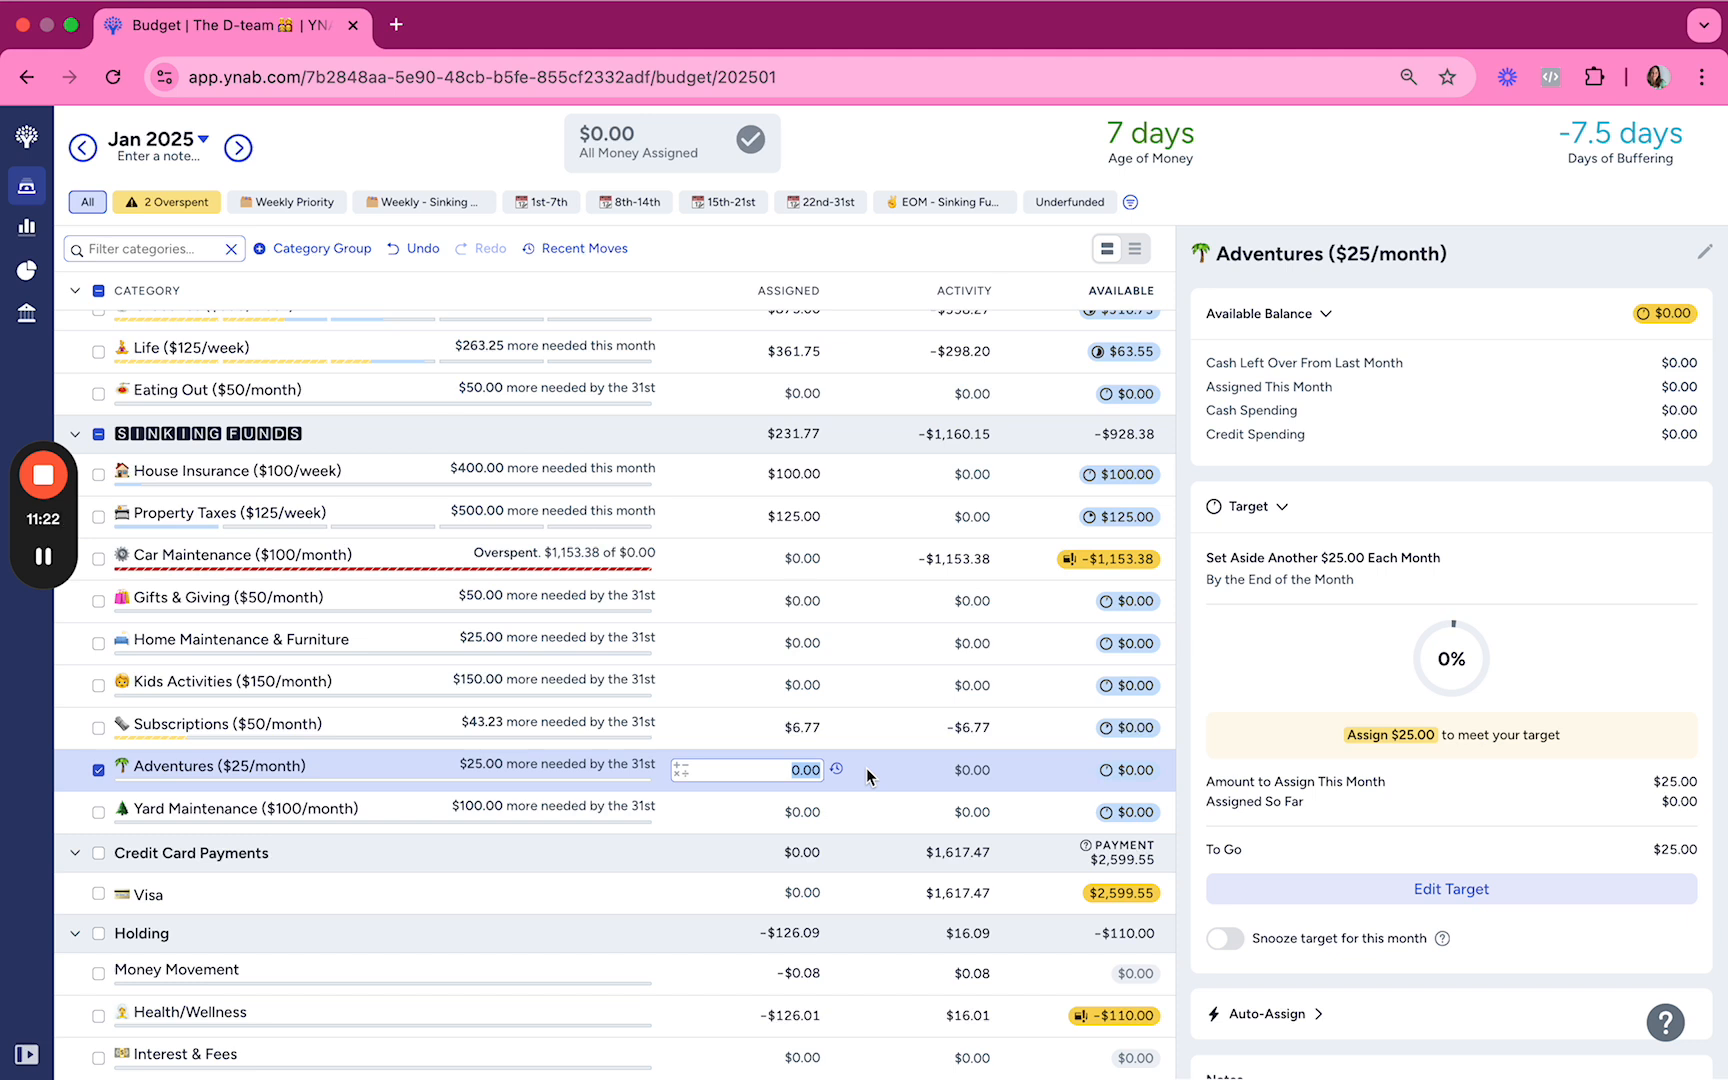
left_click(871, 811)
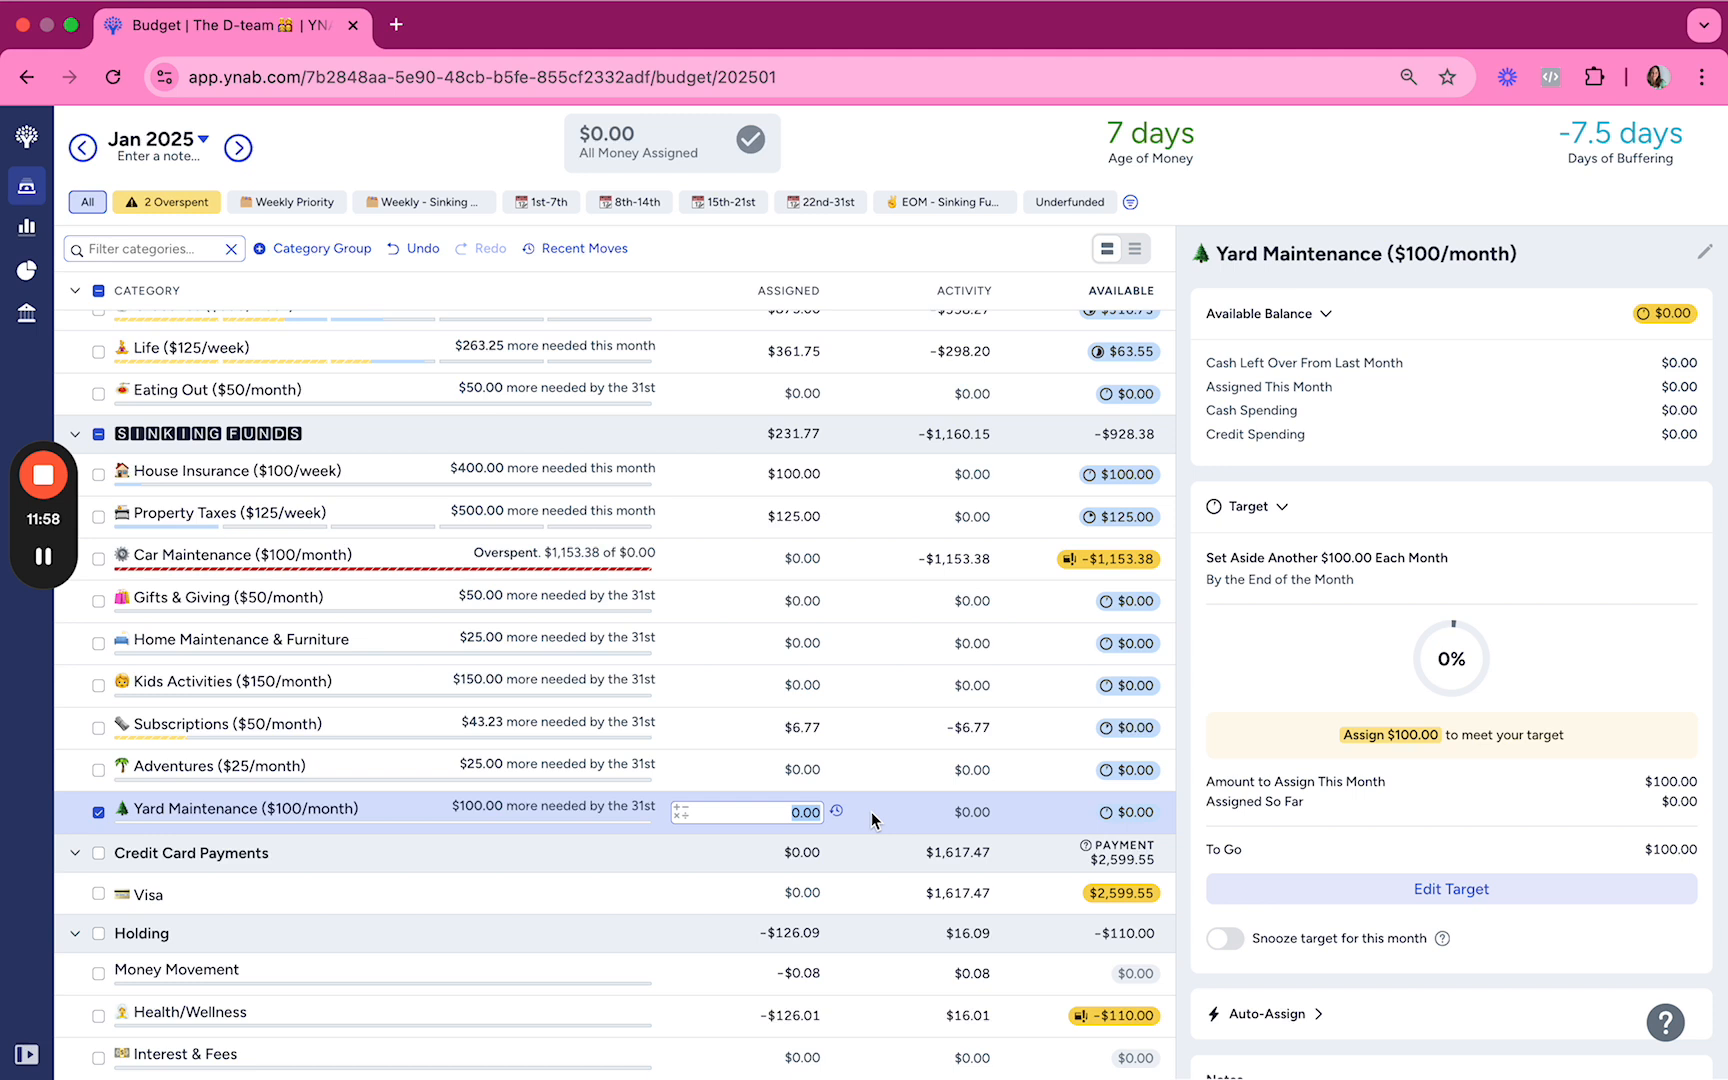
Step: Look over the assigned and available amounts across the savings, bills, regular spending and sinking funds groups
scroll(871, 811, "up", 1)
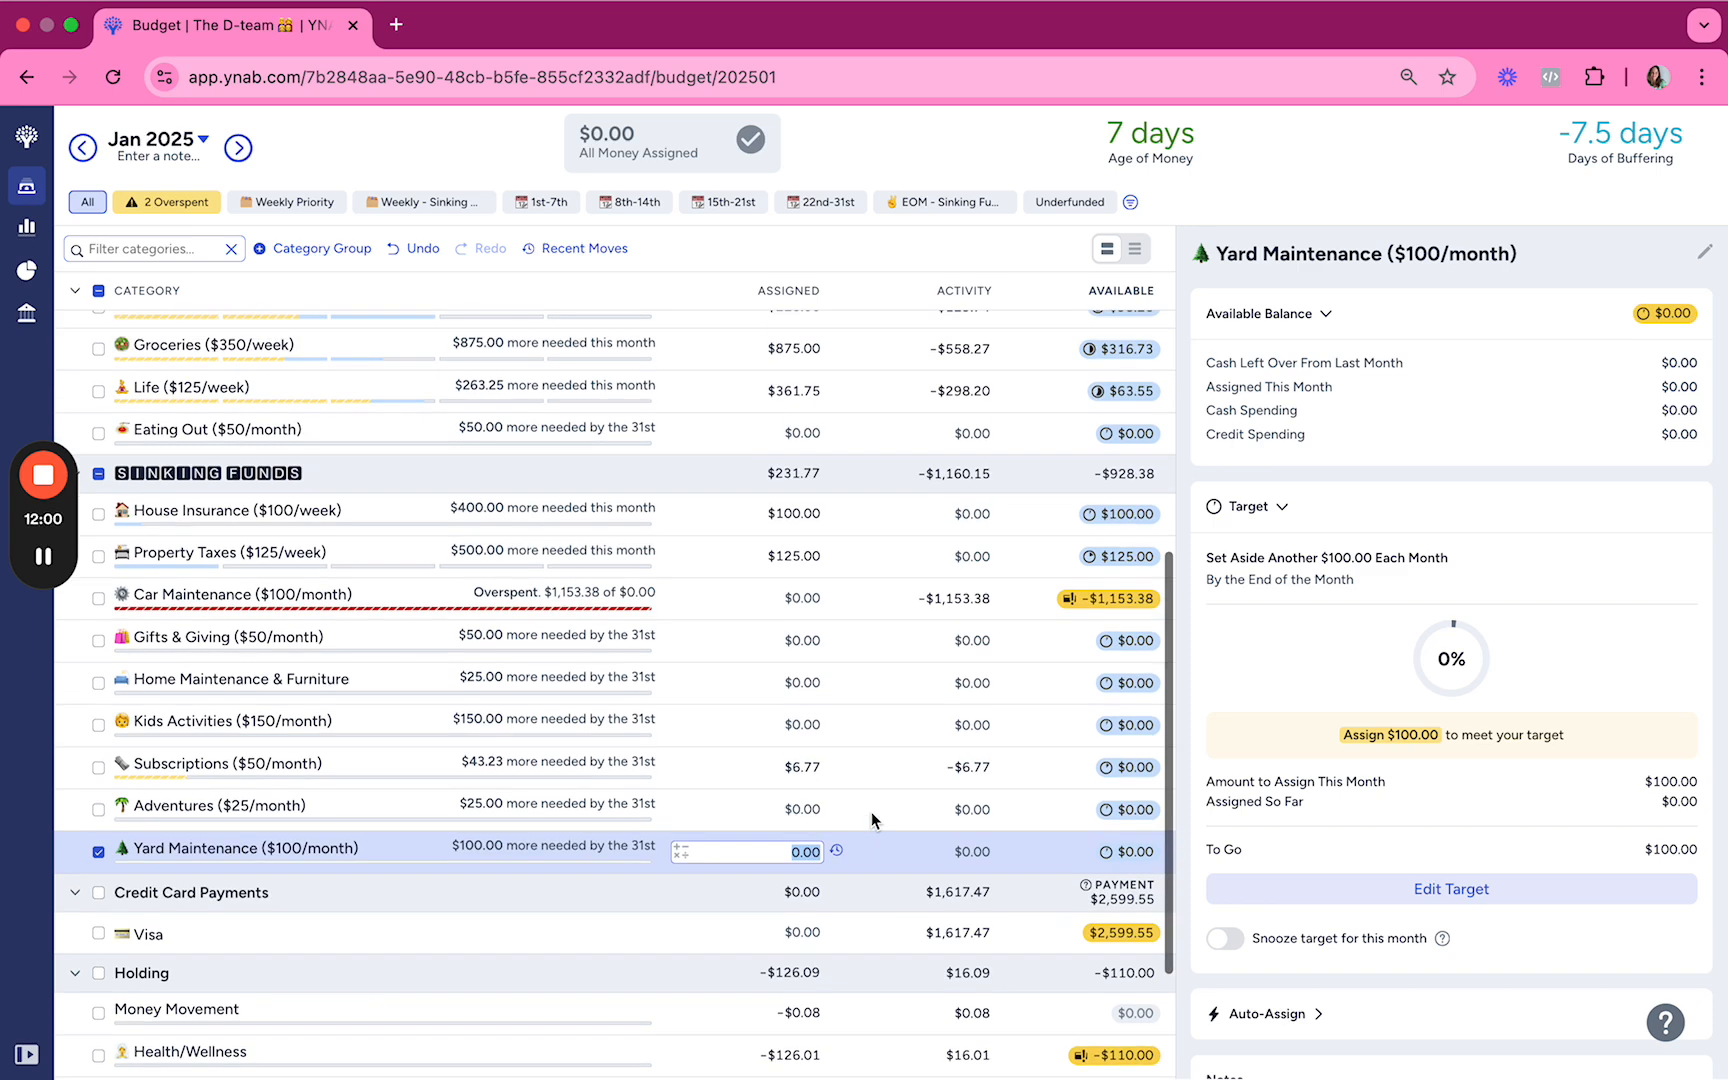
scroll(871, 811, "down", 1)
scroll(871, 811, "up", 3)
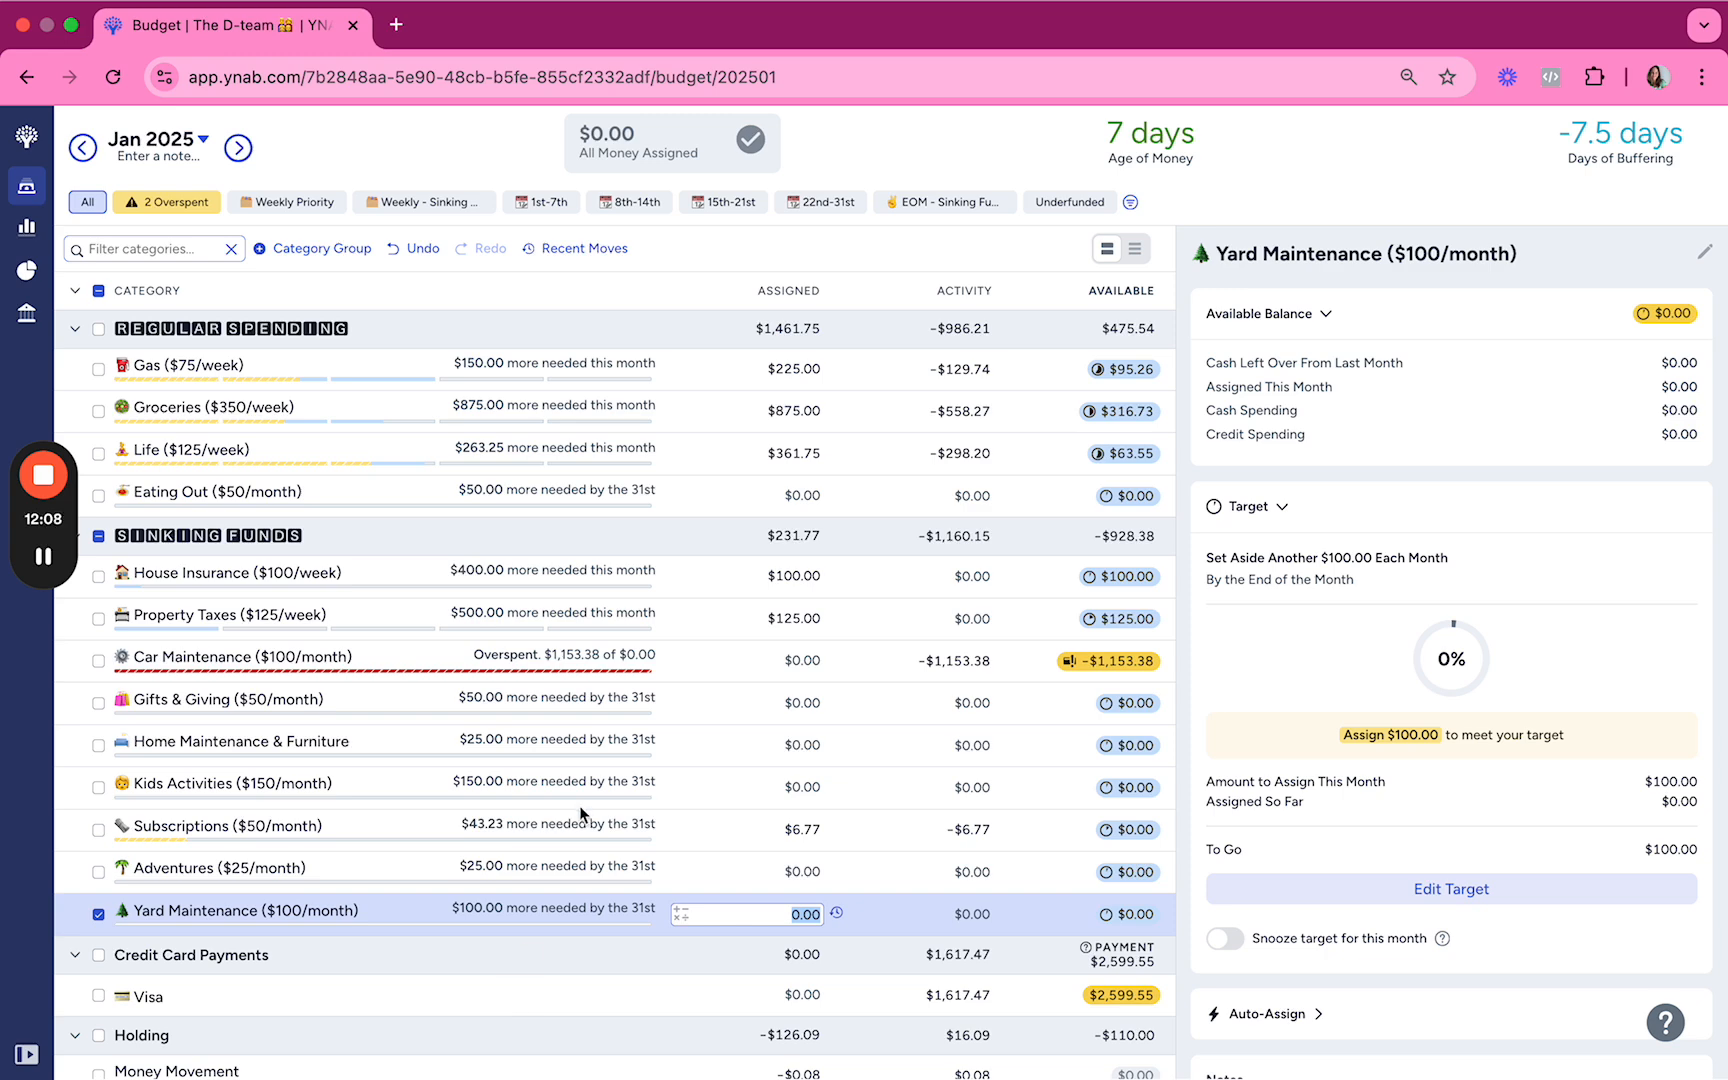
scroll(579, 805, "up", 5)
scroll(579, 805, "down", 3)
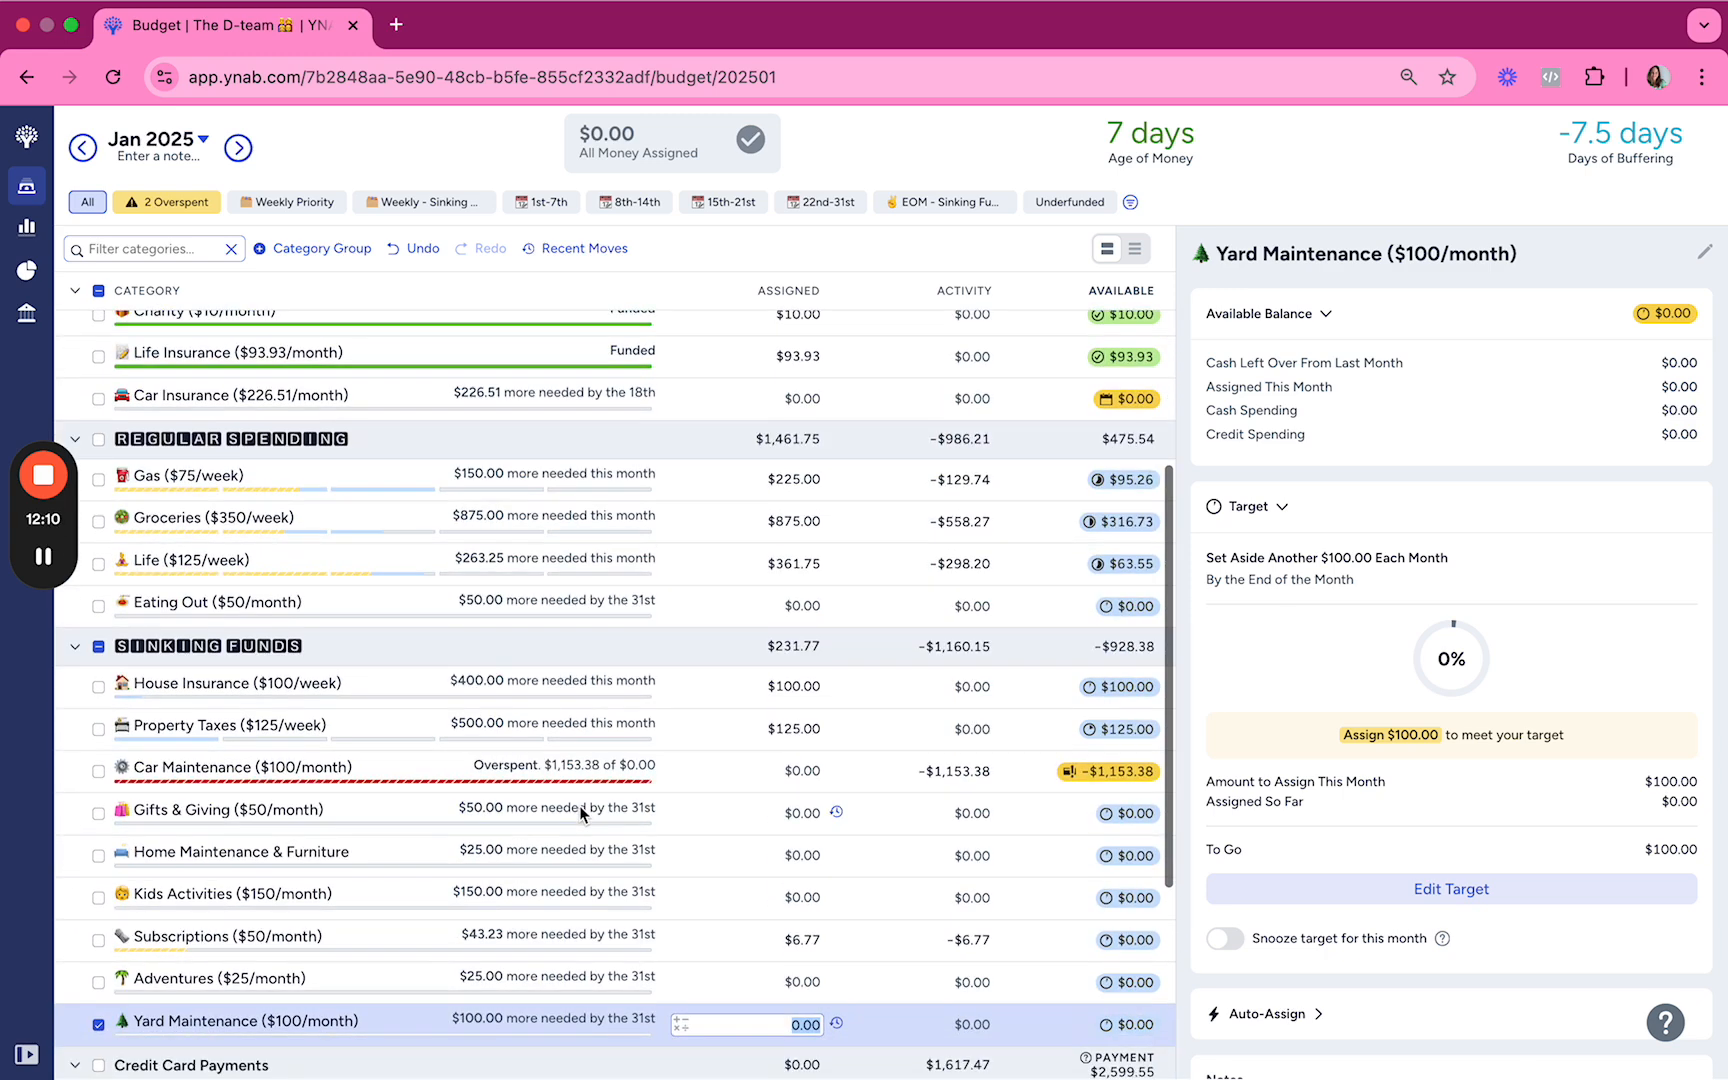
scroll(878, 771, "up", 2)
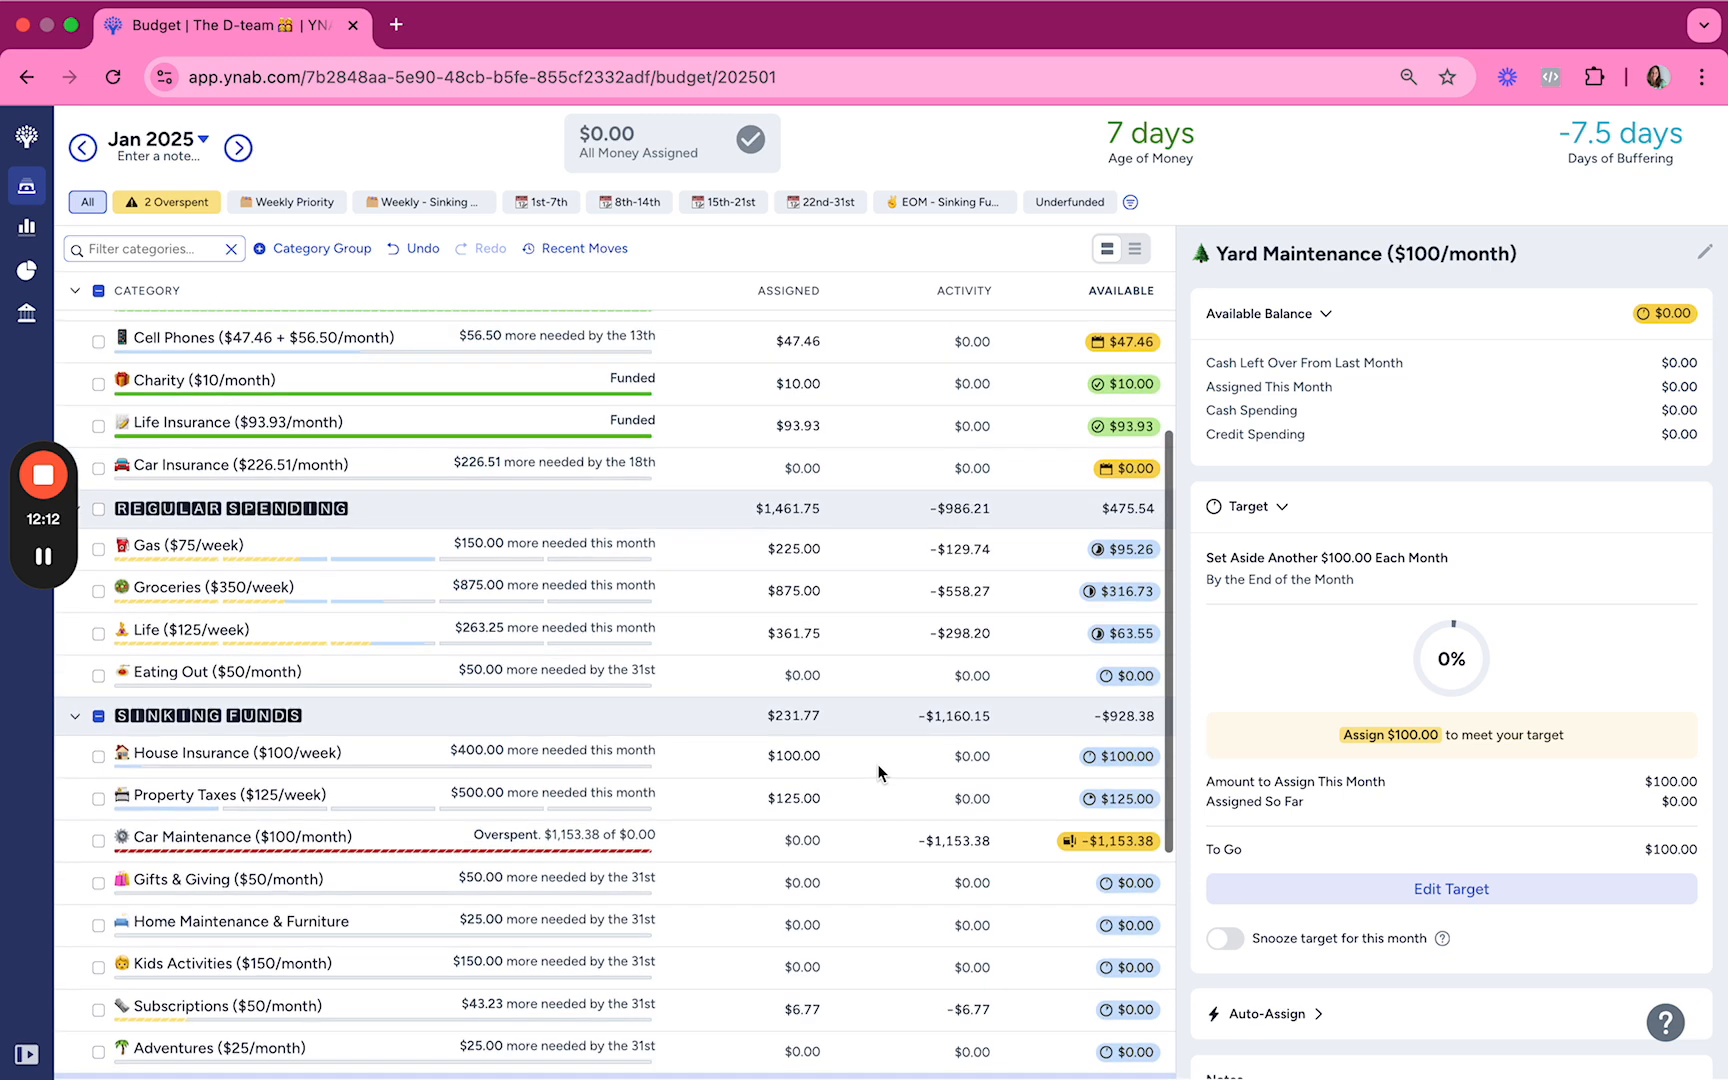
scroll(878, 771, "up", 4)
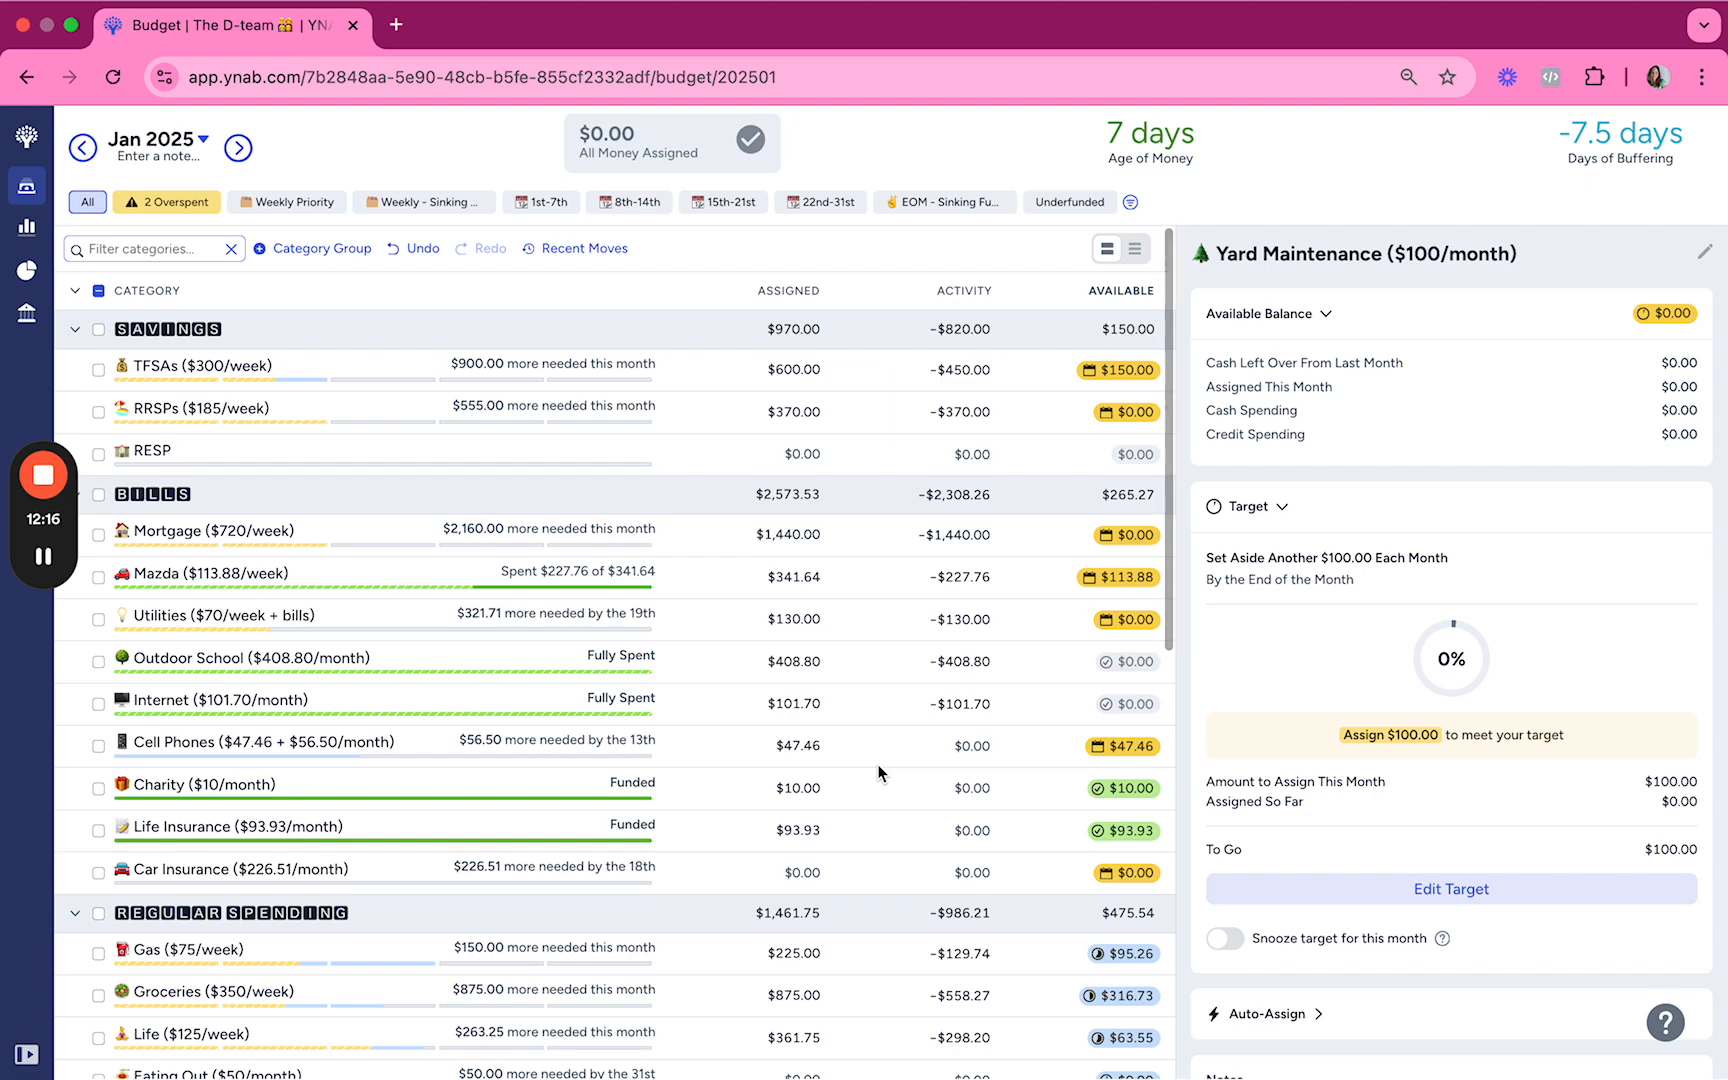
scroll(878, 773, "down", 1)
scroll(878, 771, "down", 4)
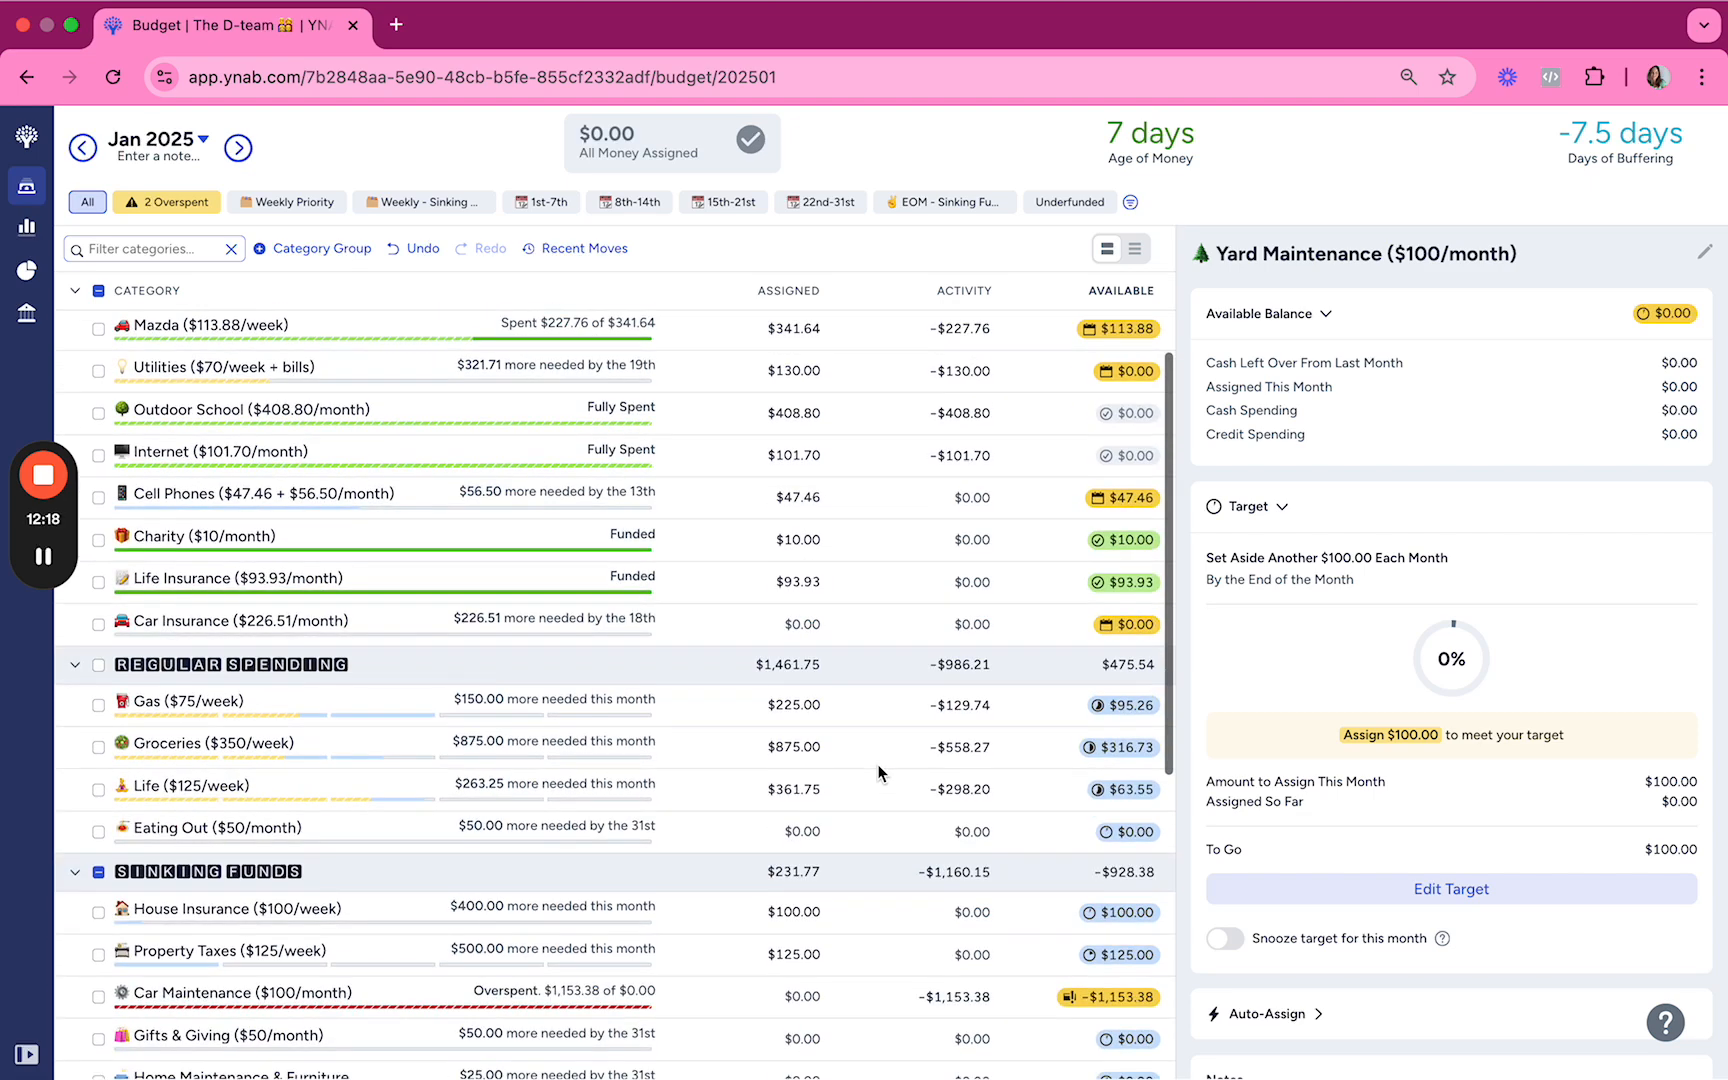